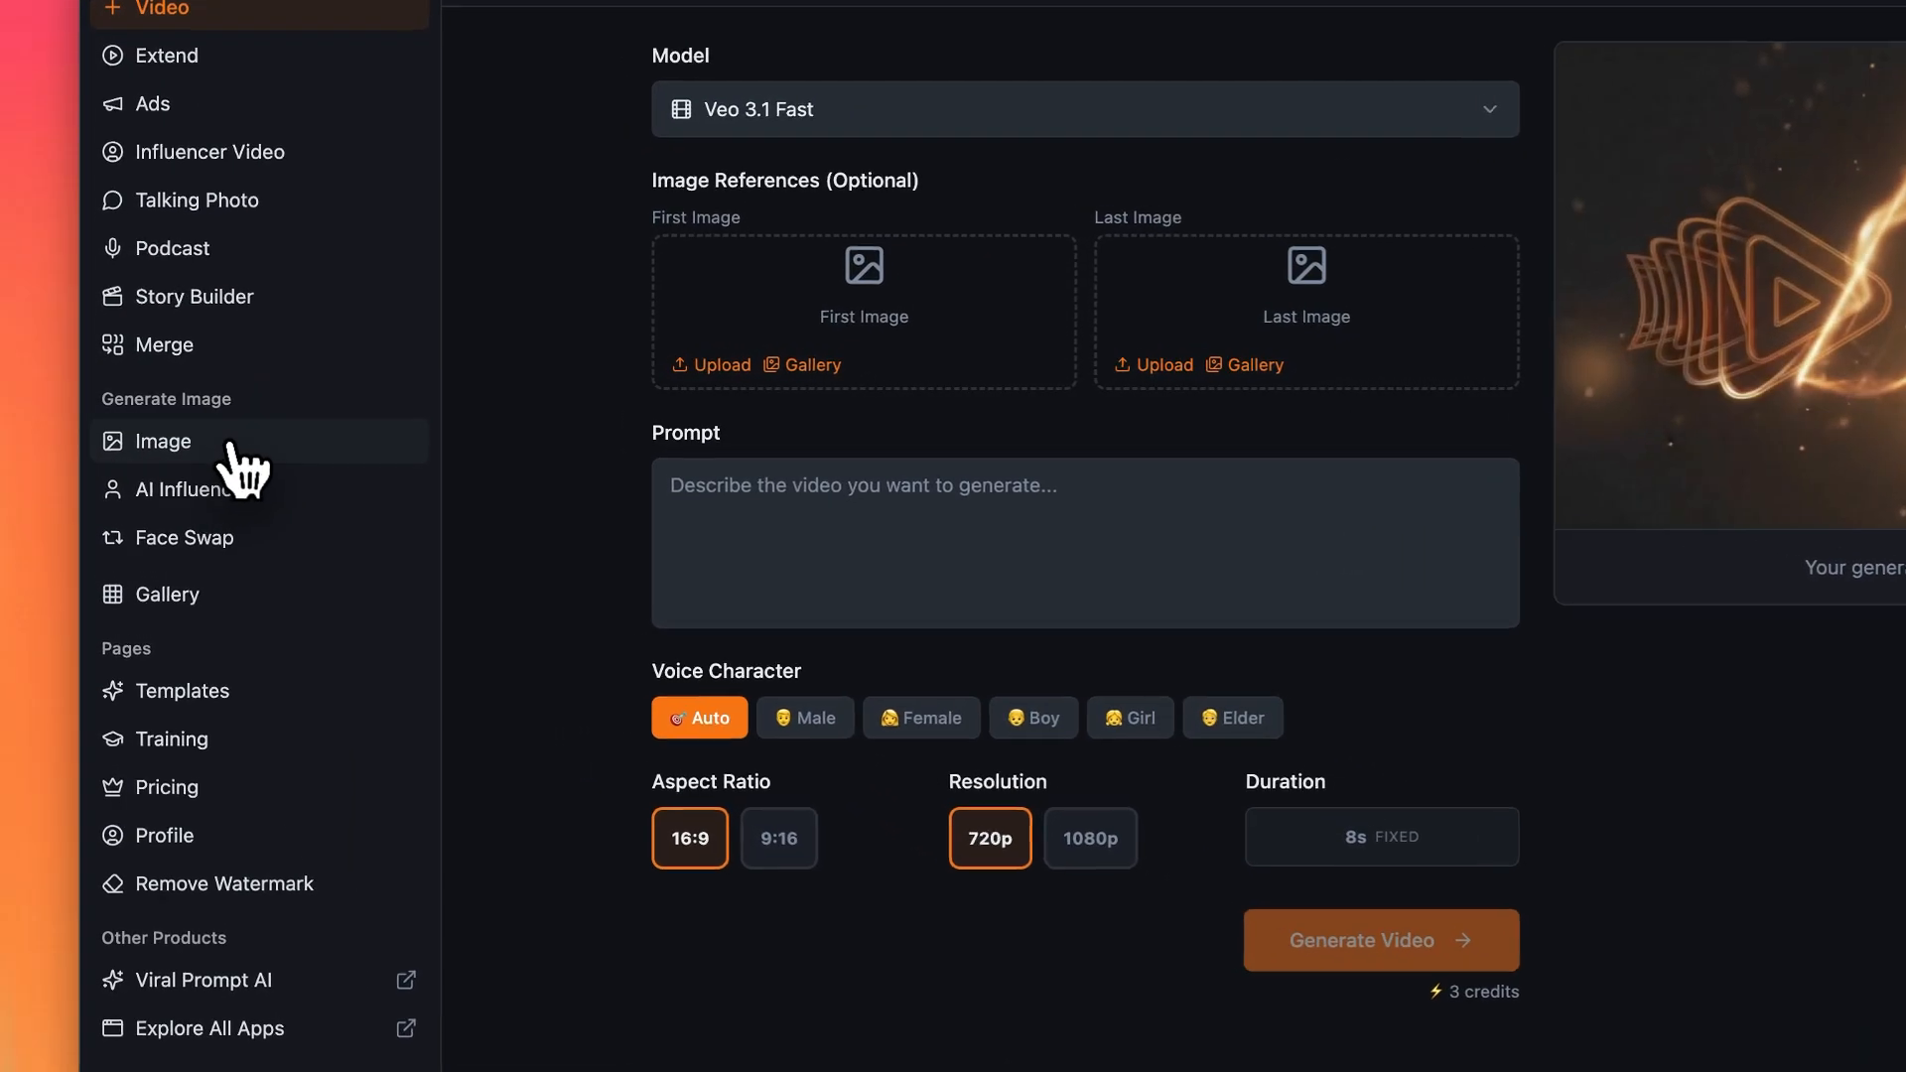
# Open the image generator and add the favorite photo with the Artixo AI neon sign as the first image reference
pyautogui.click(198, 437)
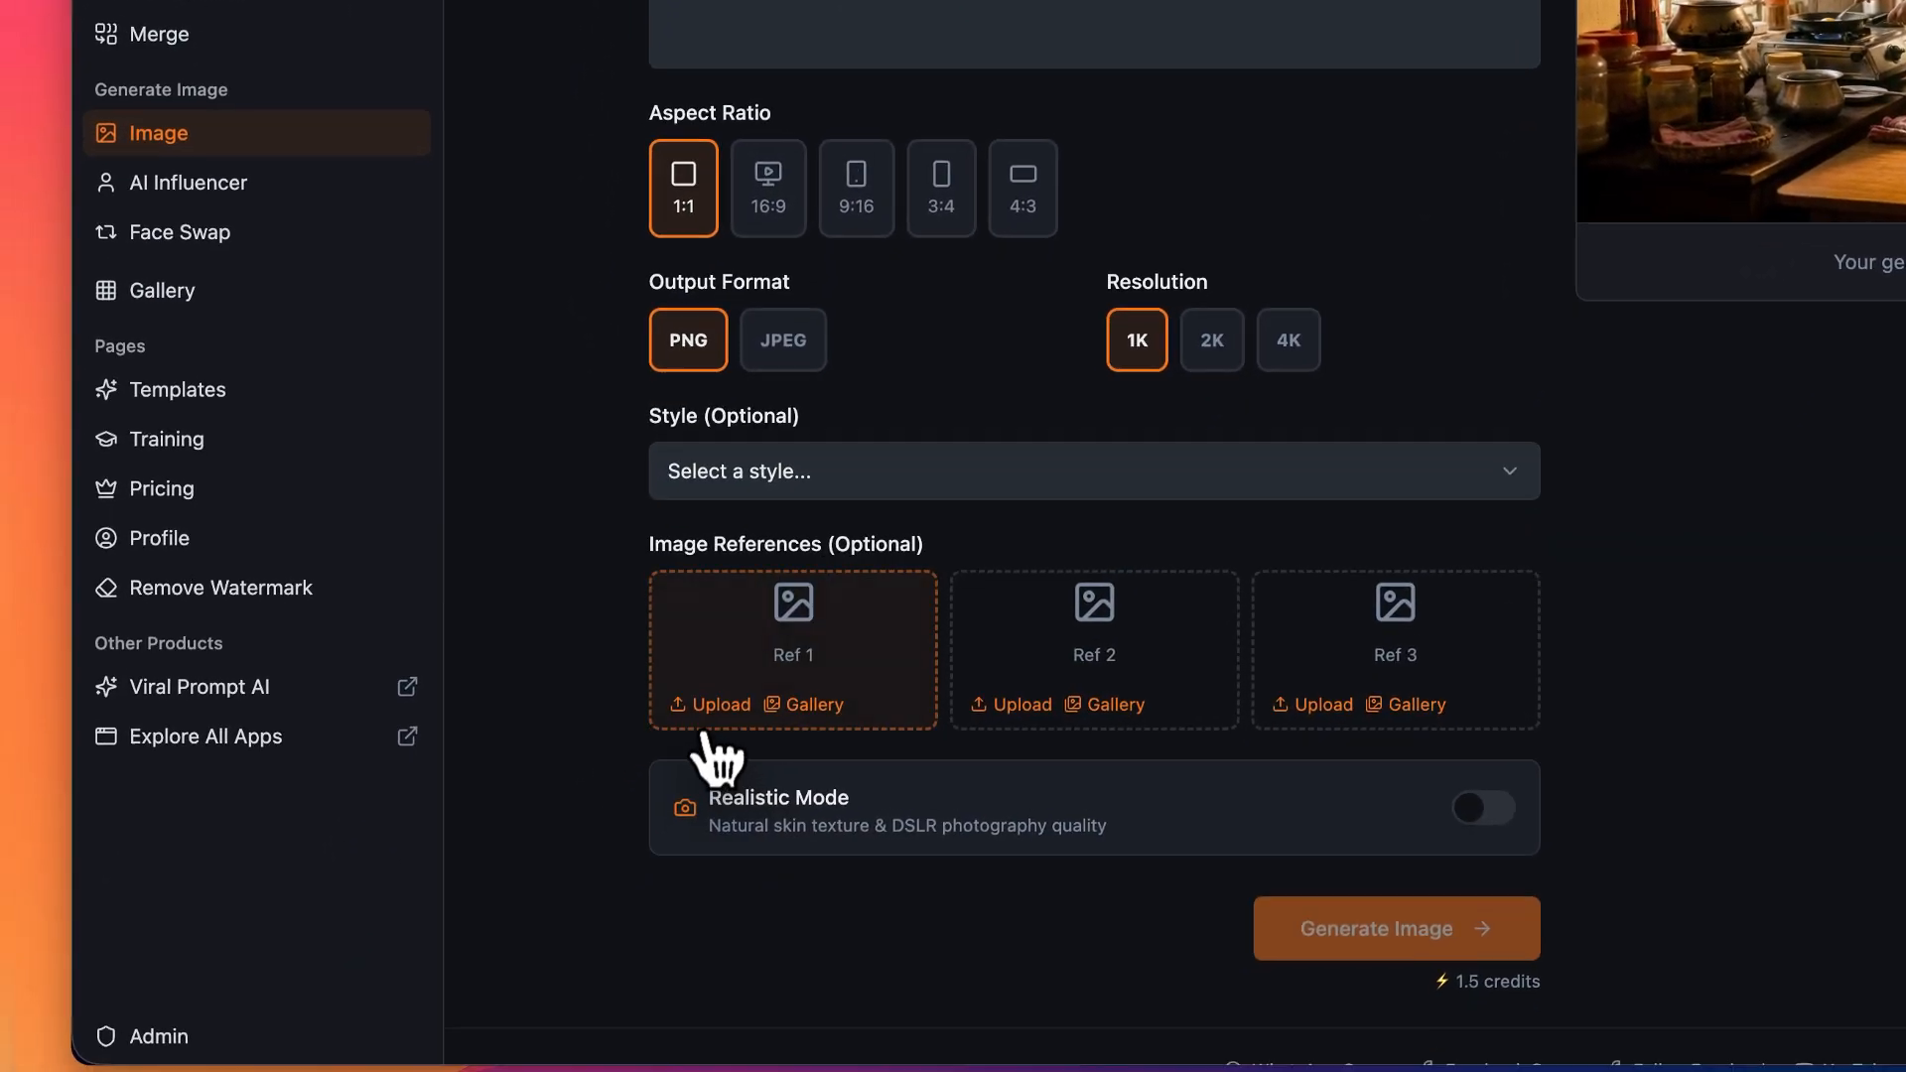
pyautogui.click(823, 688)
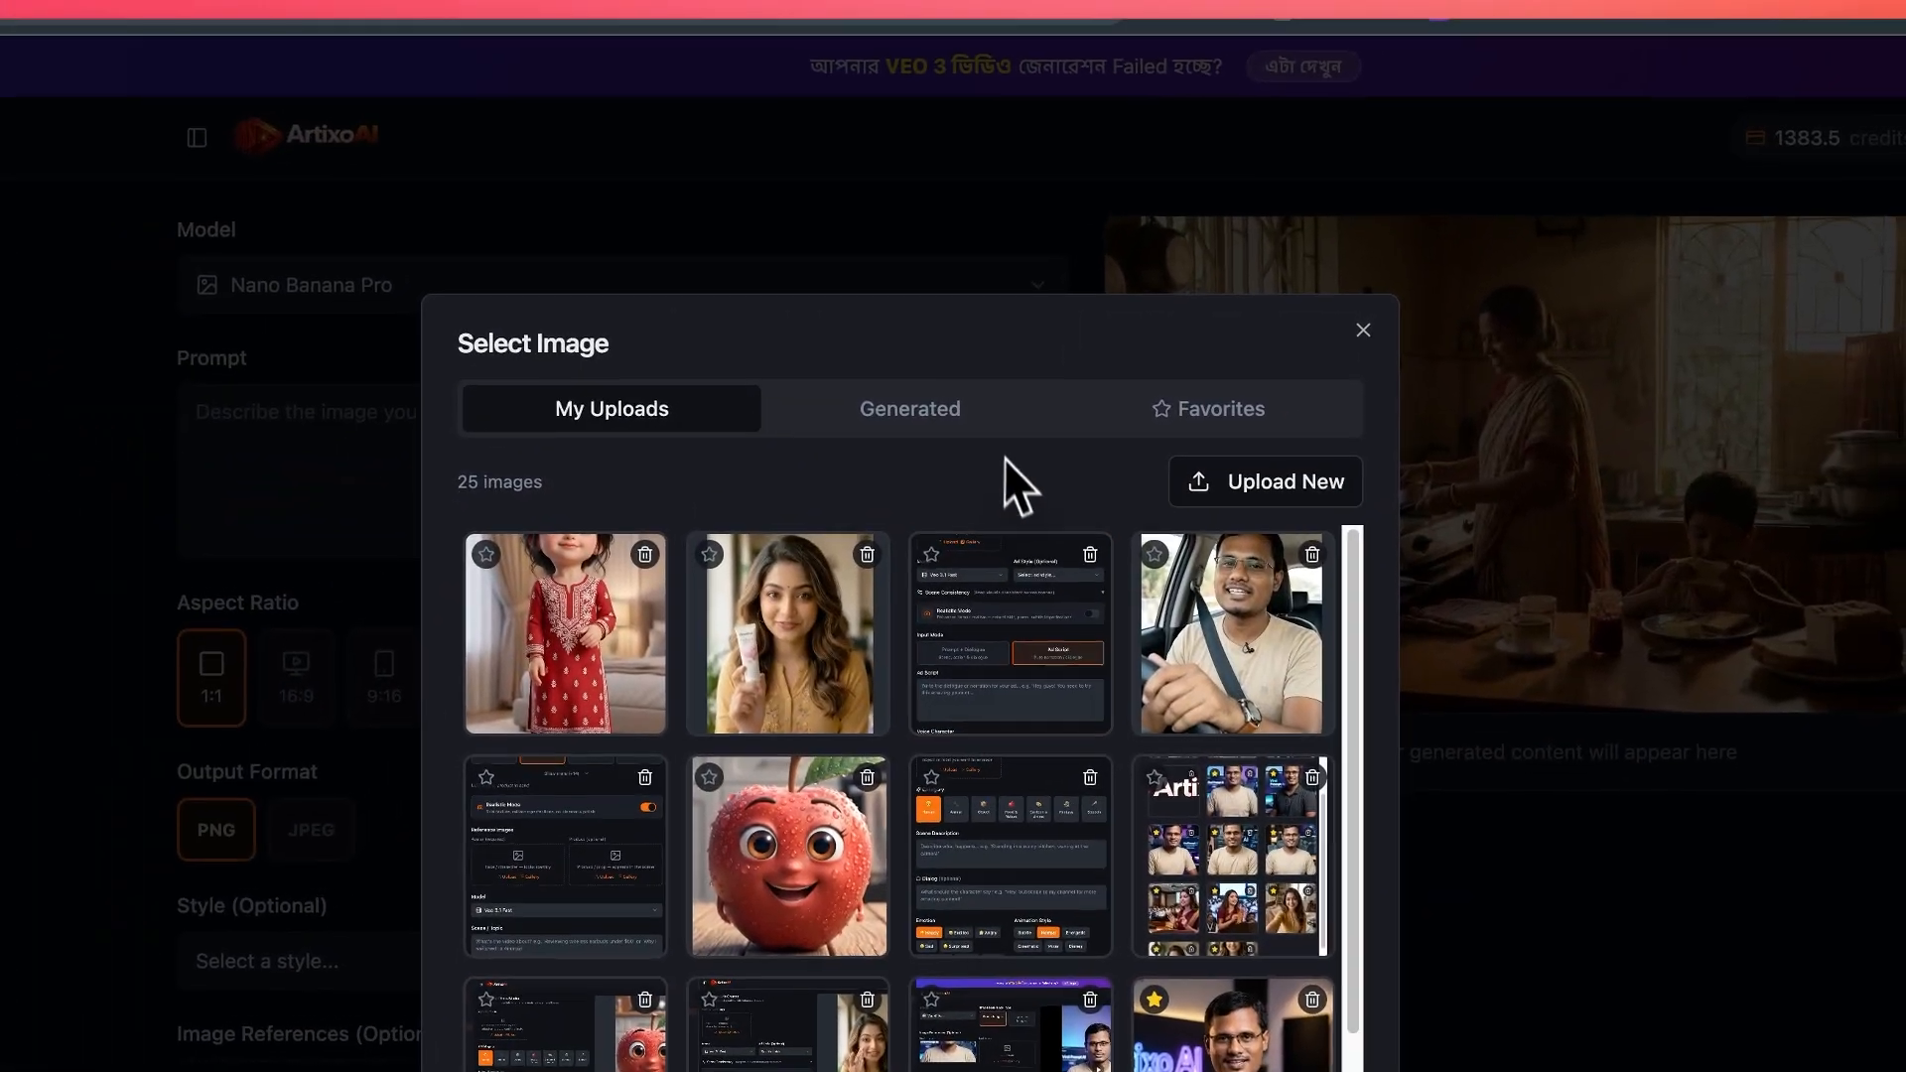
pyautogui.click(961, 433)
pyautogui.click(961, 432)
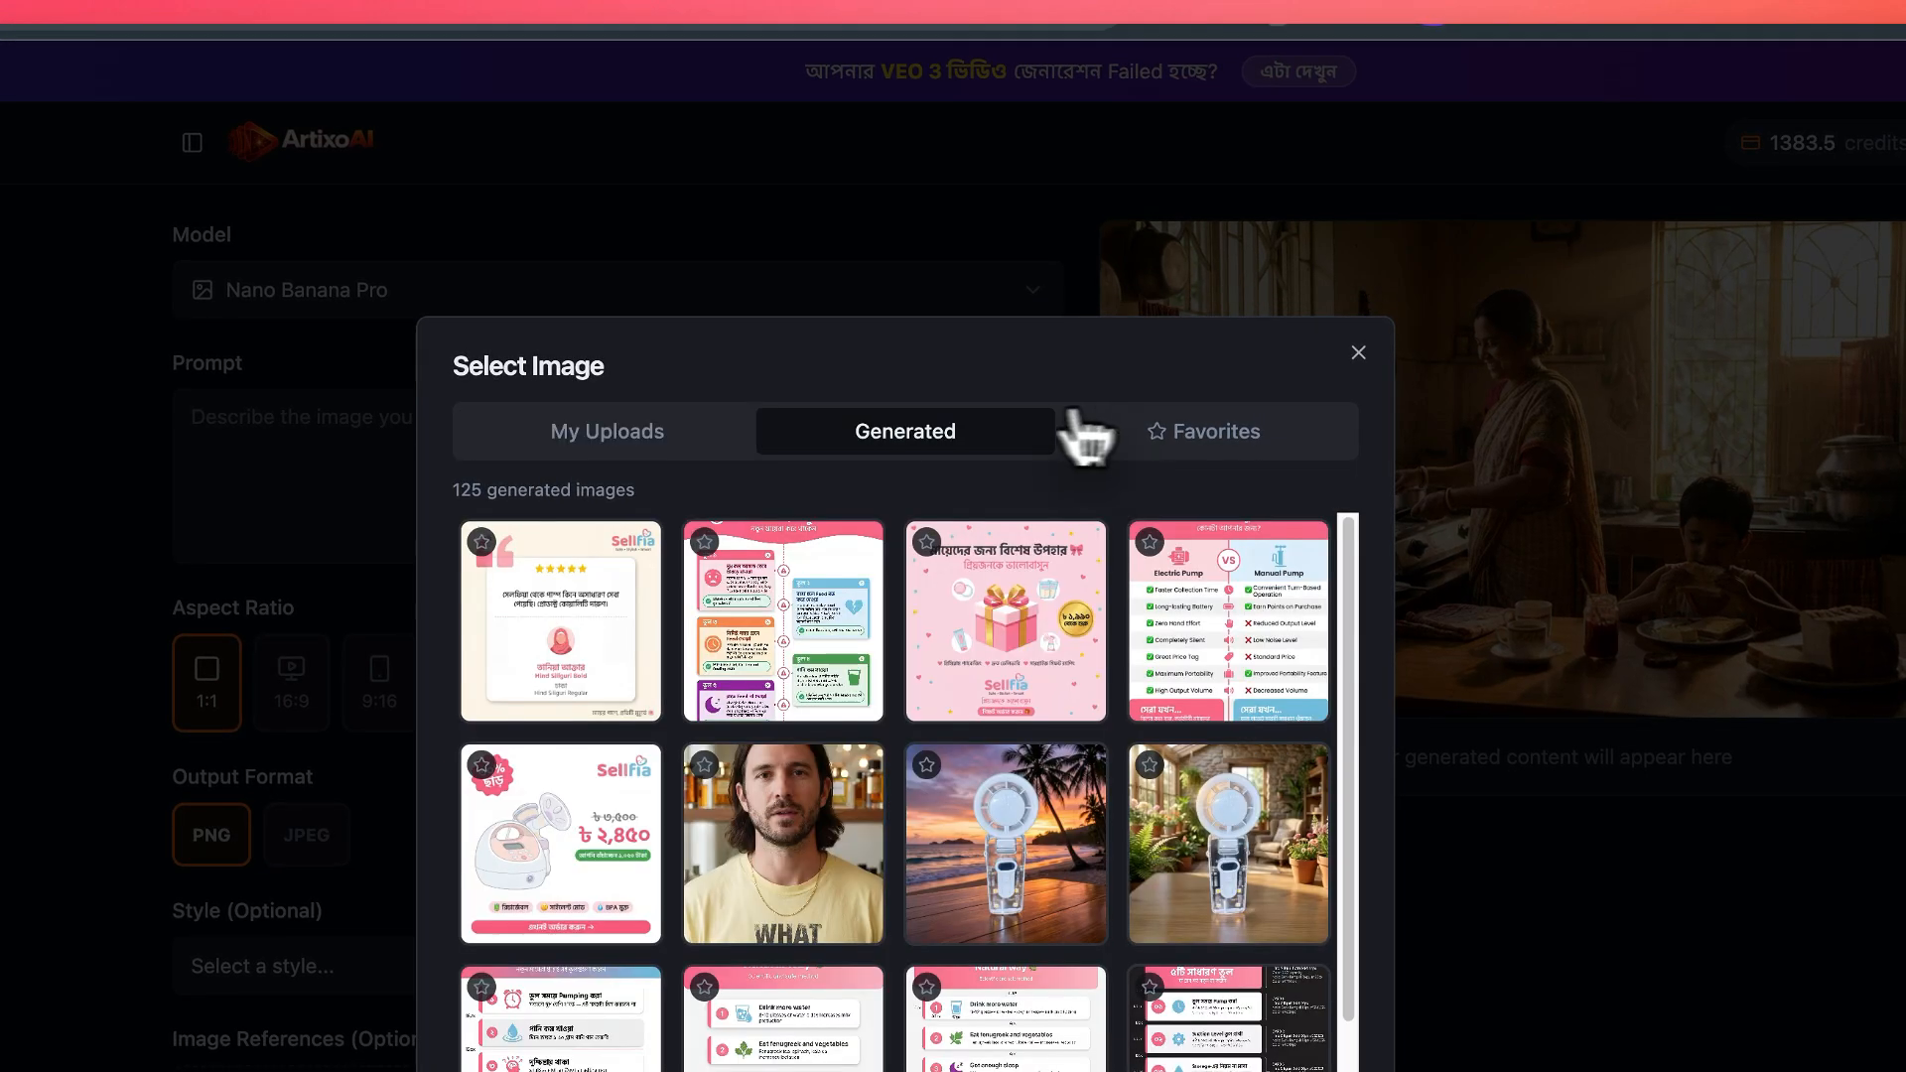
pyautogui.click(1202, 435)
pyautogui.click(553, 650)
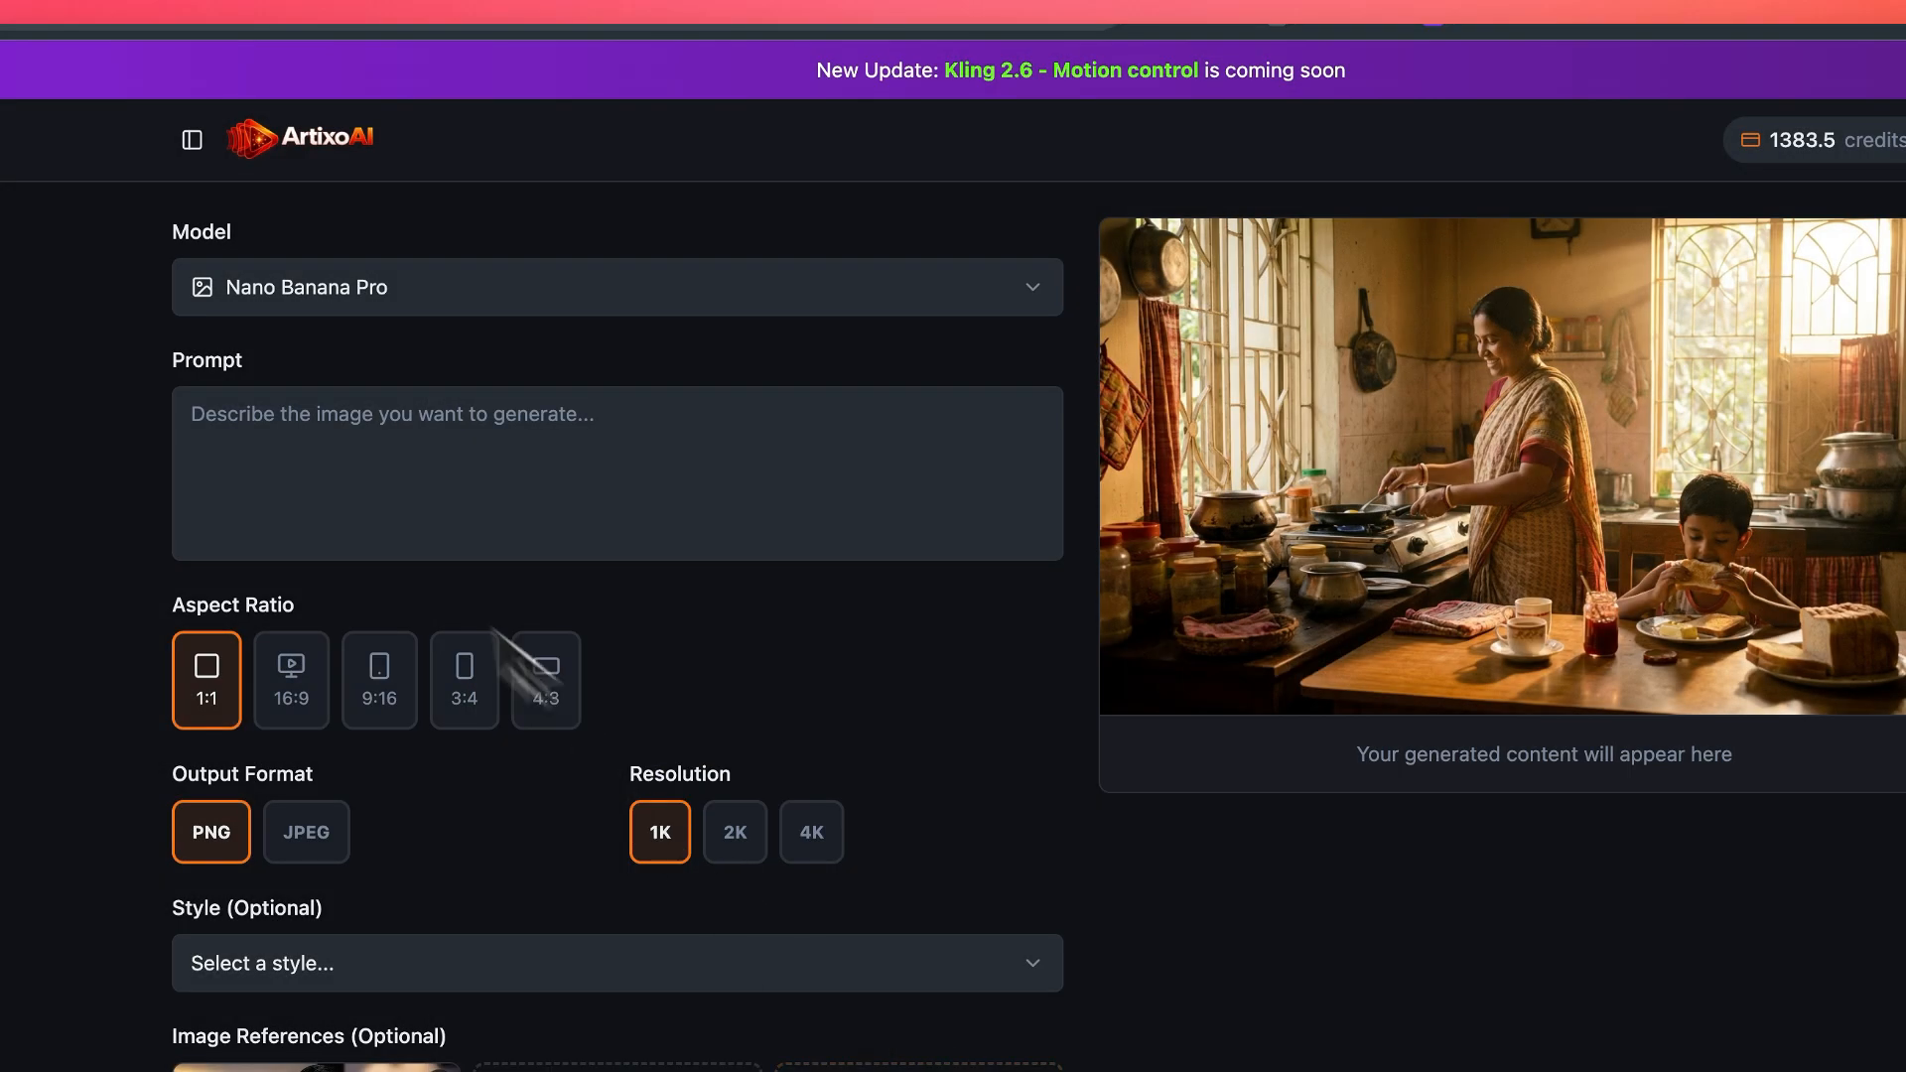
# Write a prompt asking for the same AI influencer, fully intact, with only the background text changed from Artixo AI to GHL SaasKits
pyautogui.click(323, 458)
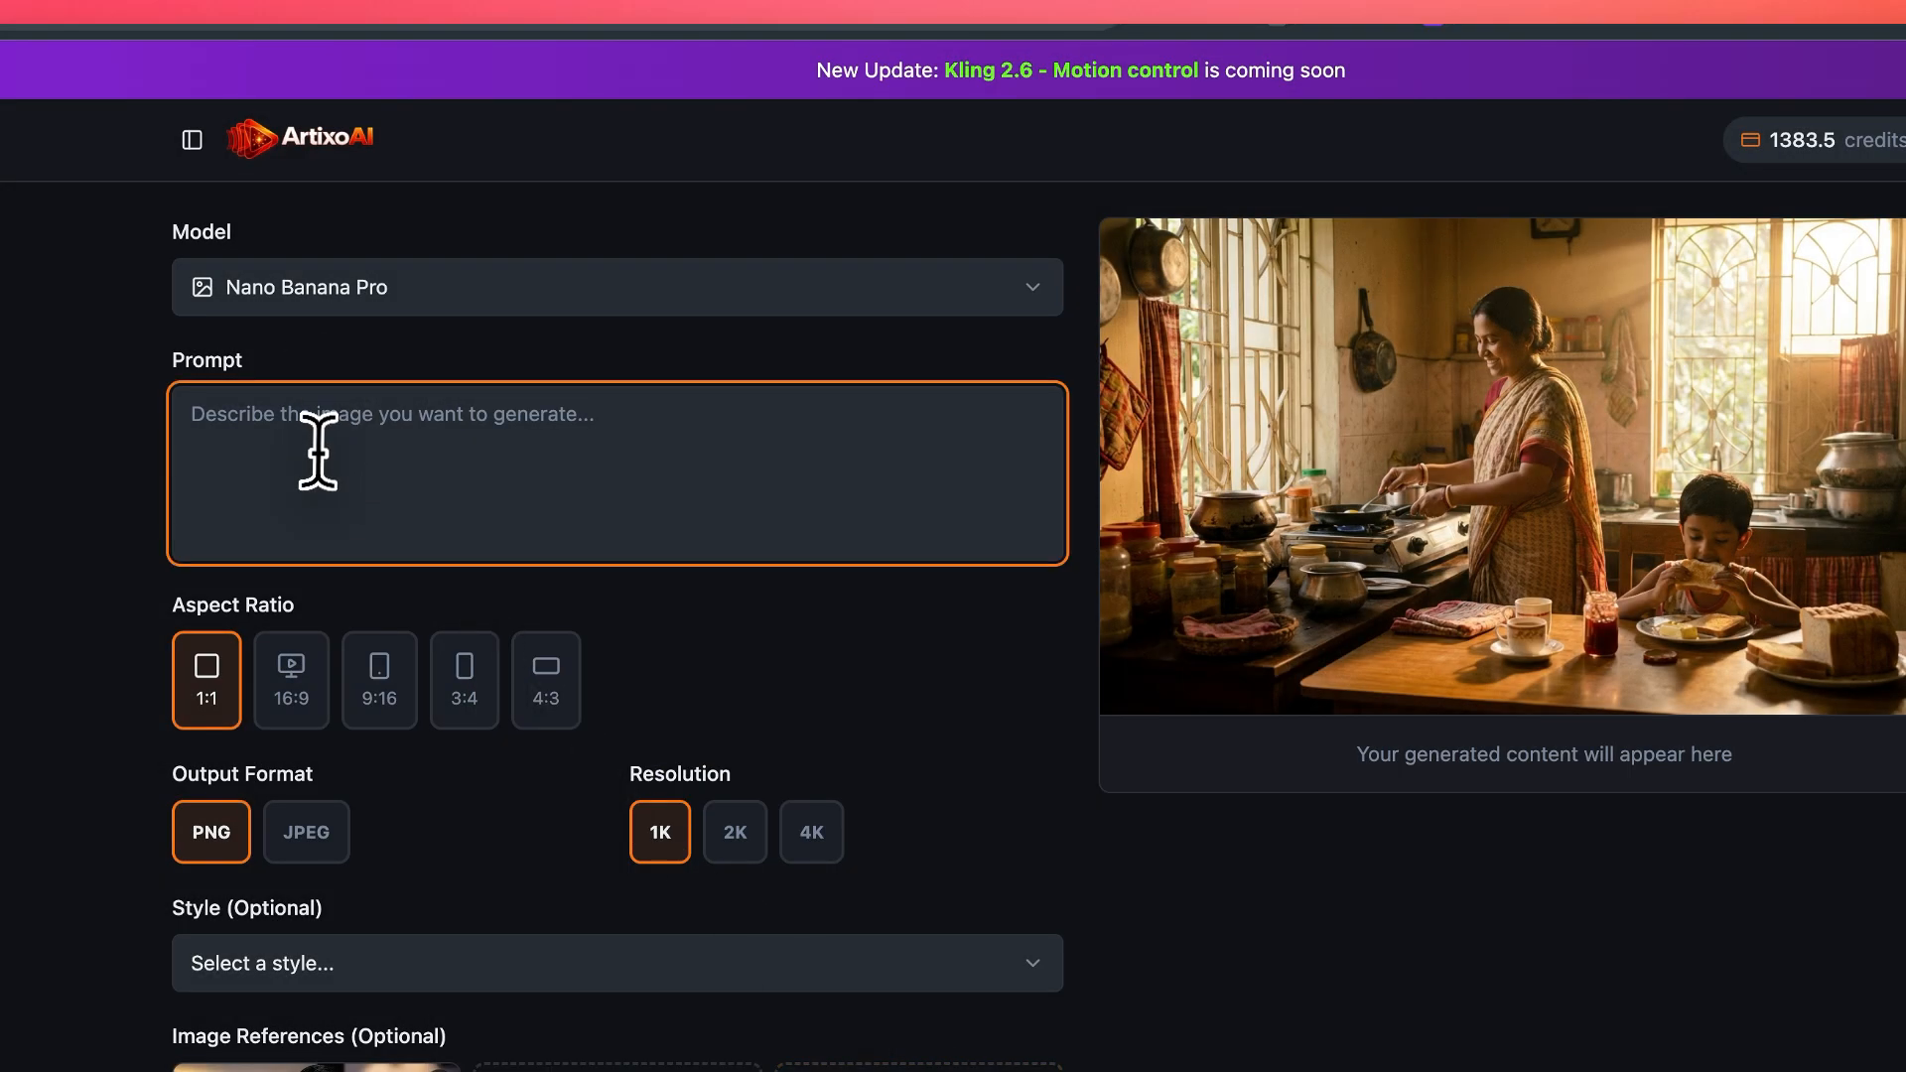
pyautogui.write('create an image ai invluencer which looks exactly same but only change the text behind him which says Artixo AI to GHL SaasKits  the person should be exact same and fully intact')
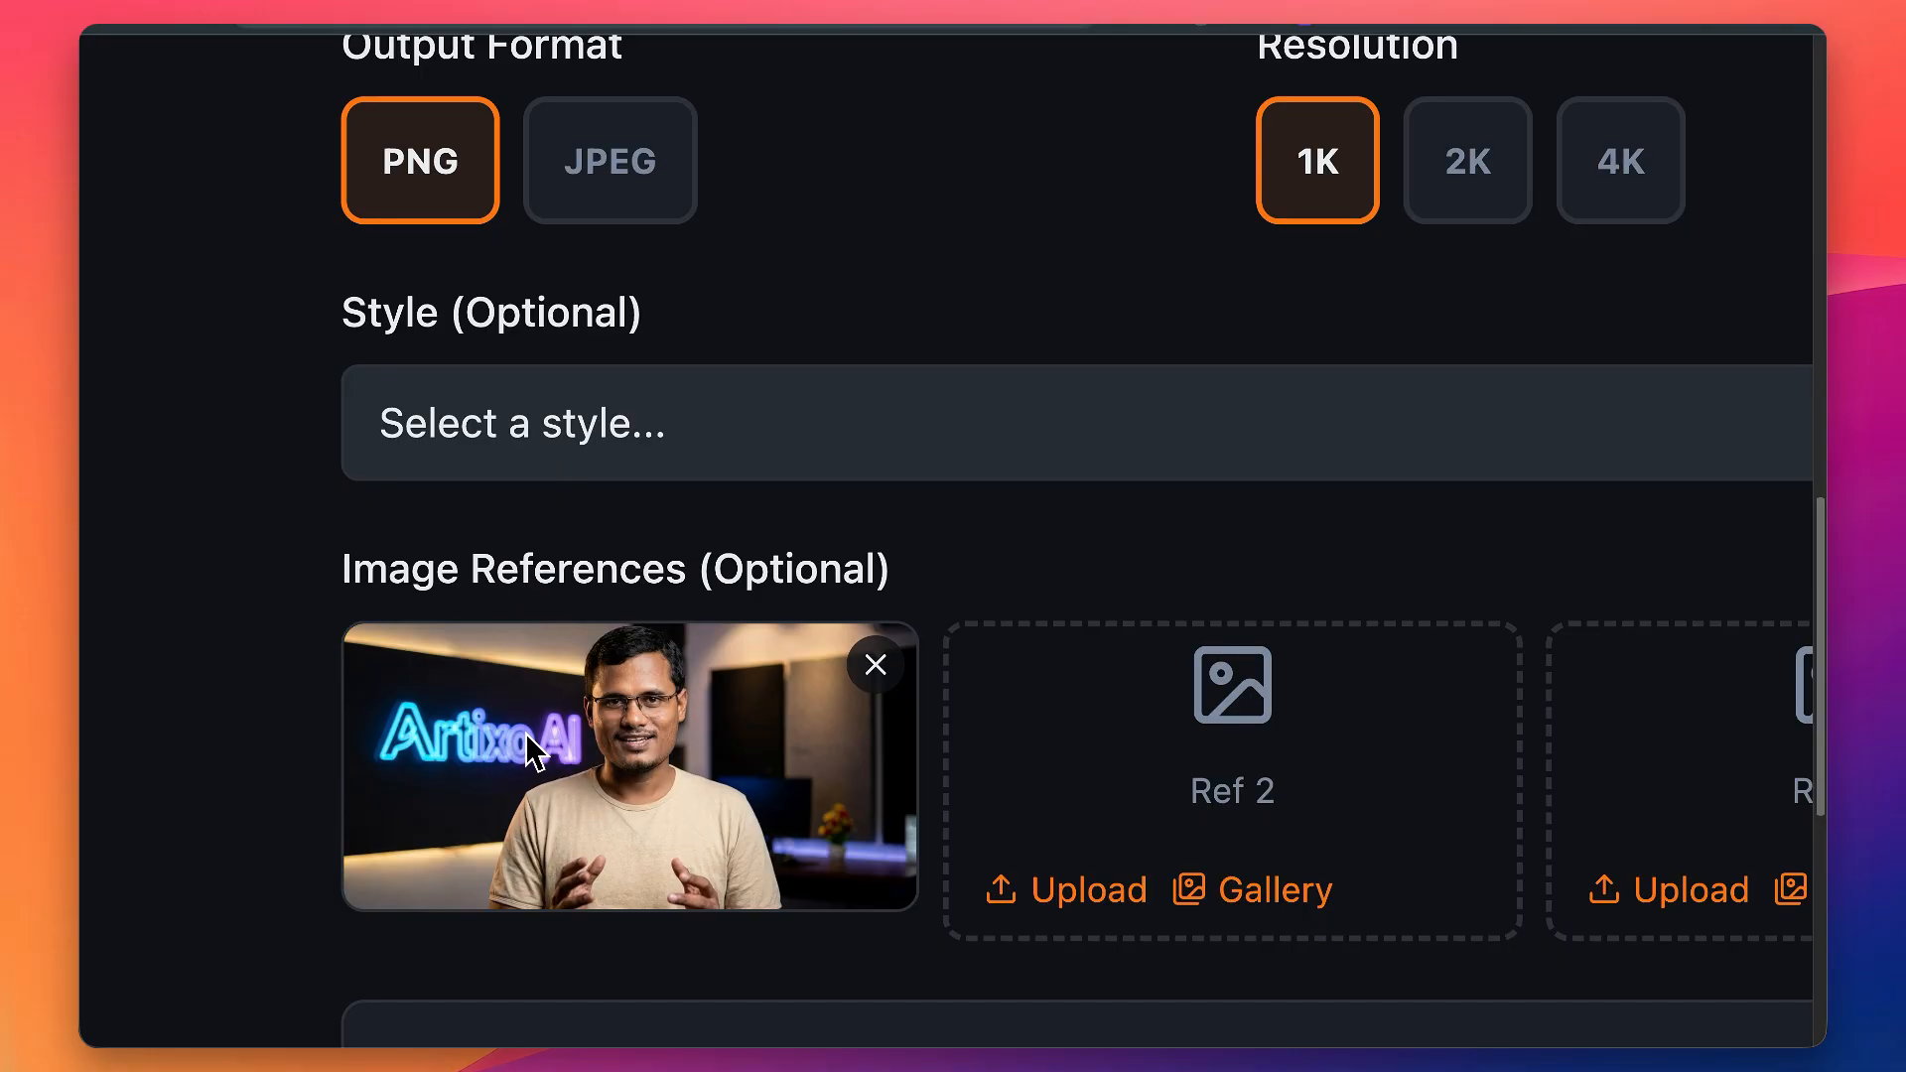
# Generate the image in the Photorealistic style at a 16:9 aspect ratio with Realistic Mode enabled
pyautogui.scroll(-5, 525, 735)
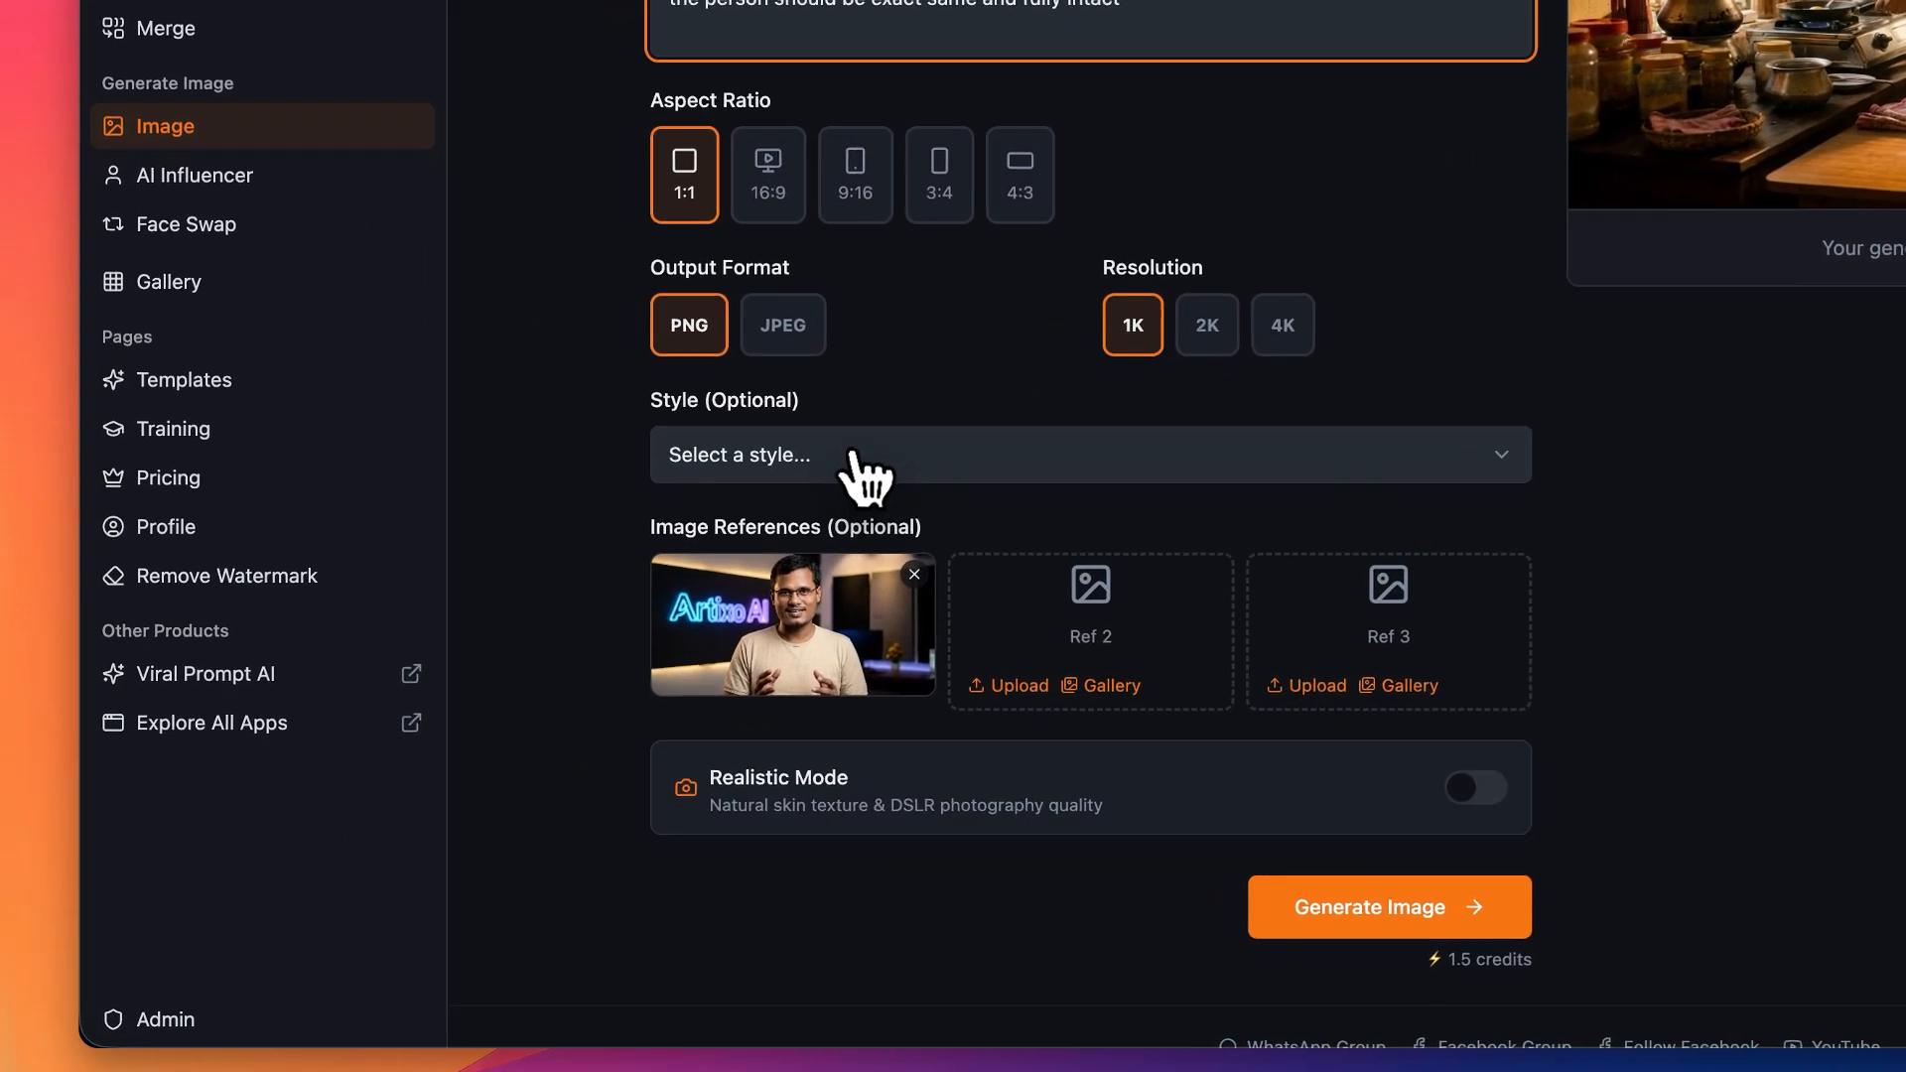
pyautogui.click(607, 657)
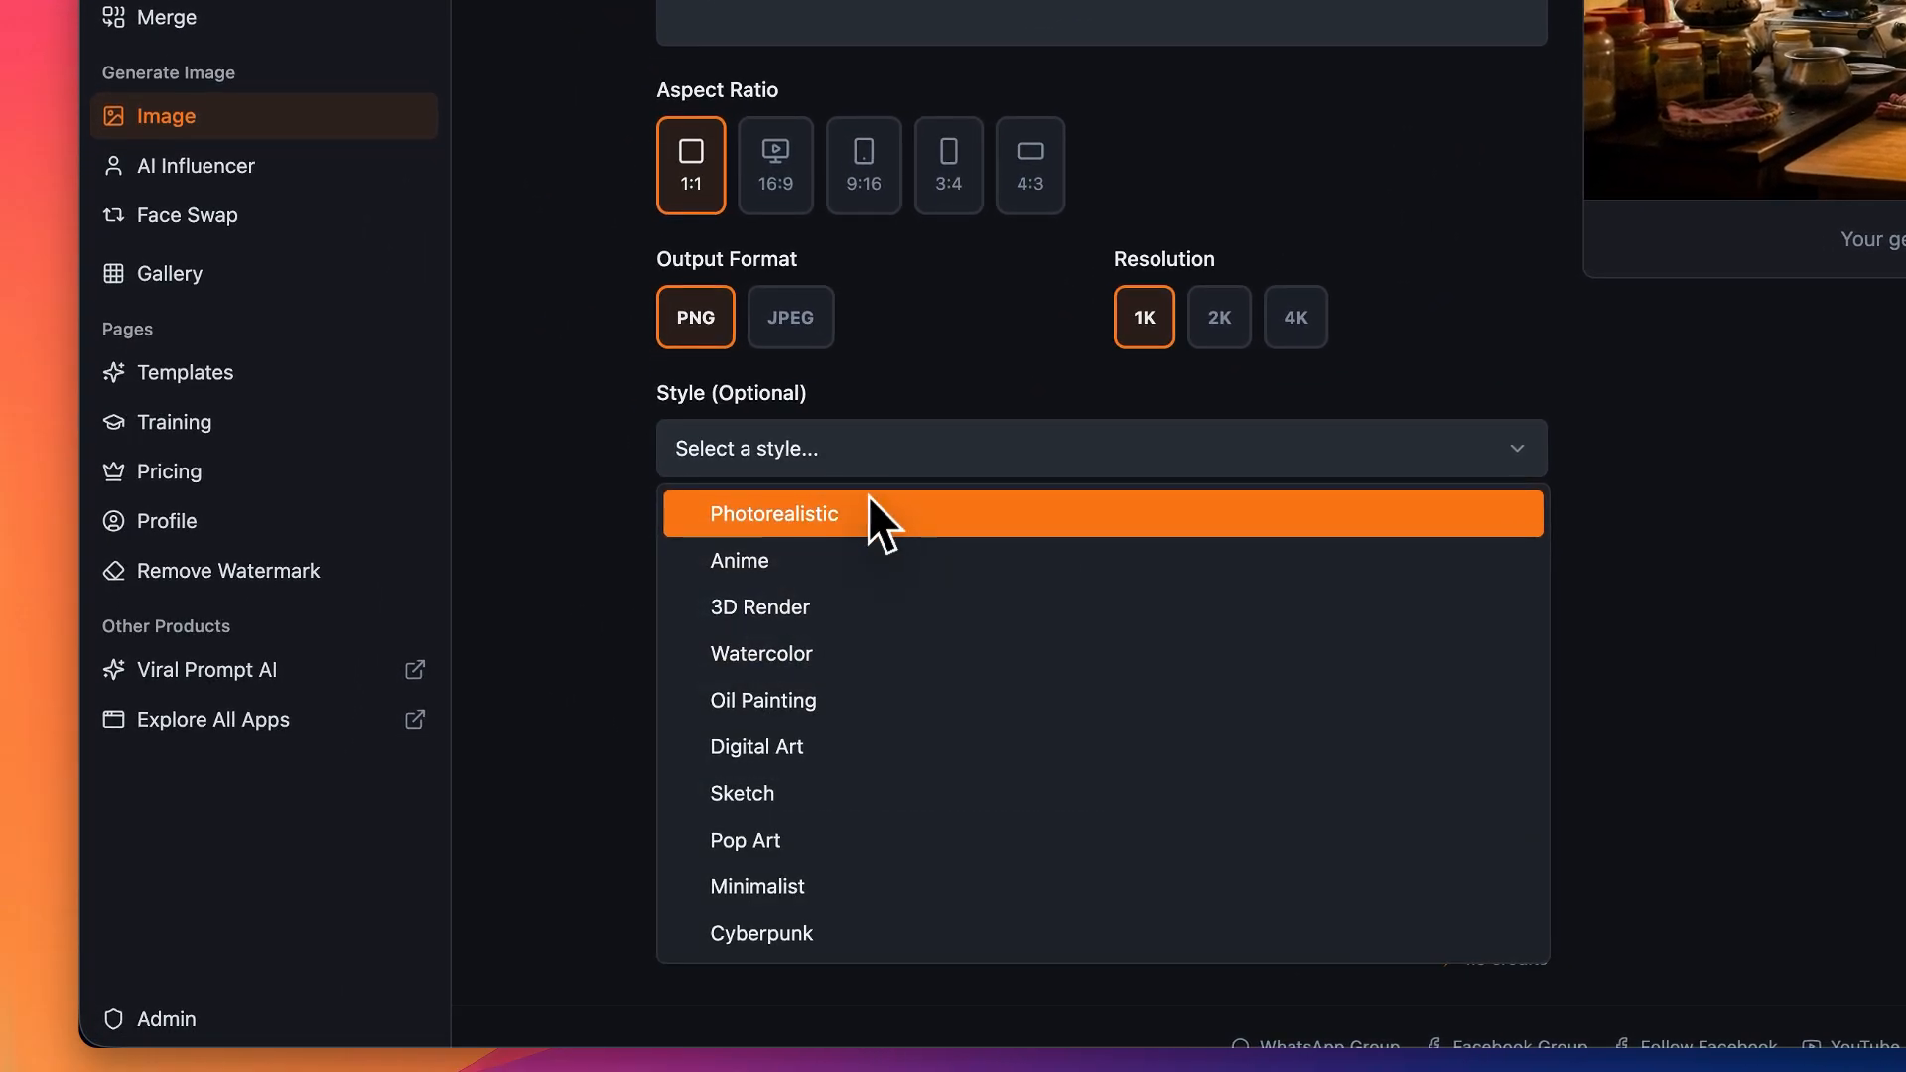
pyautogui.click(869, 497)
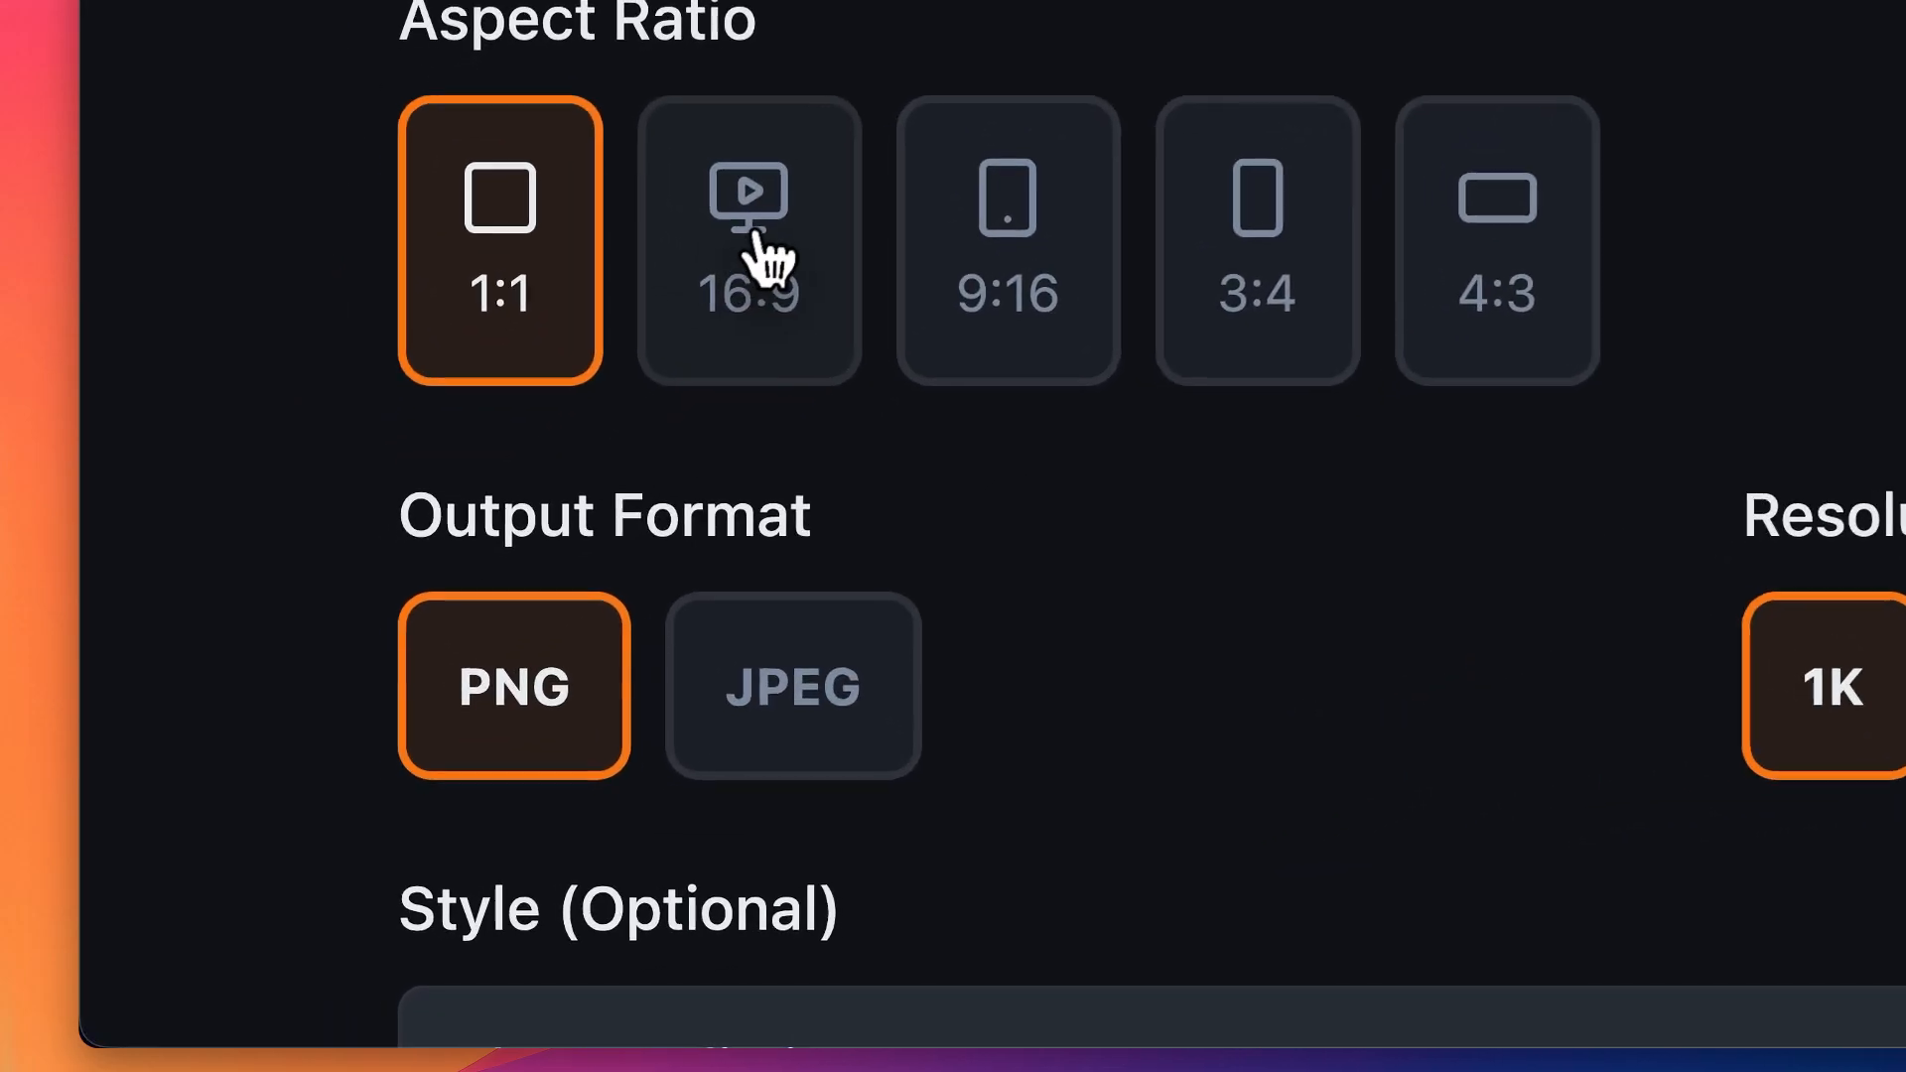
pyautogui.click(541, 494)
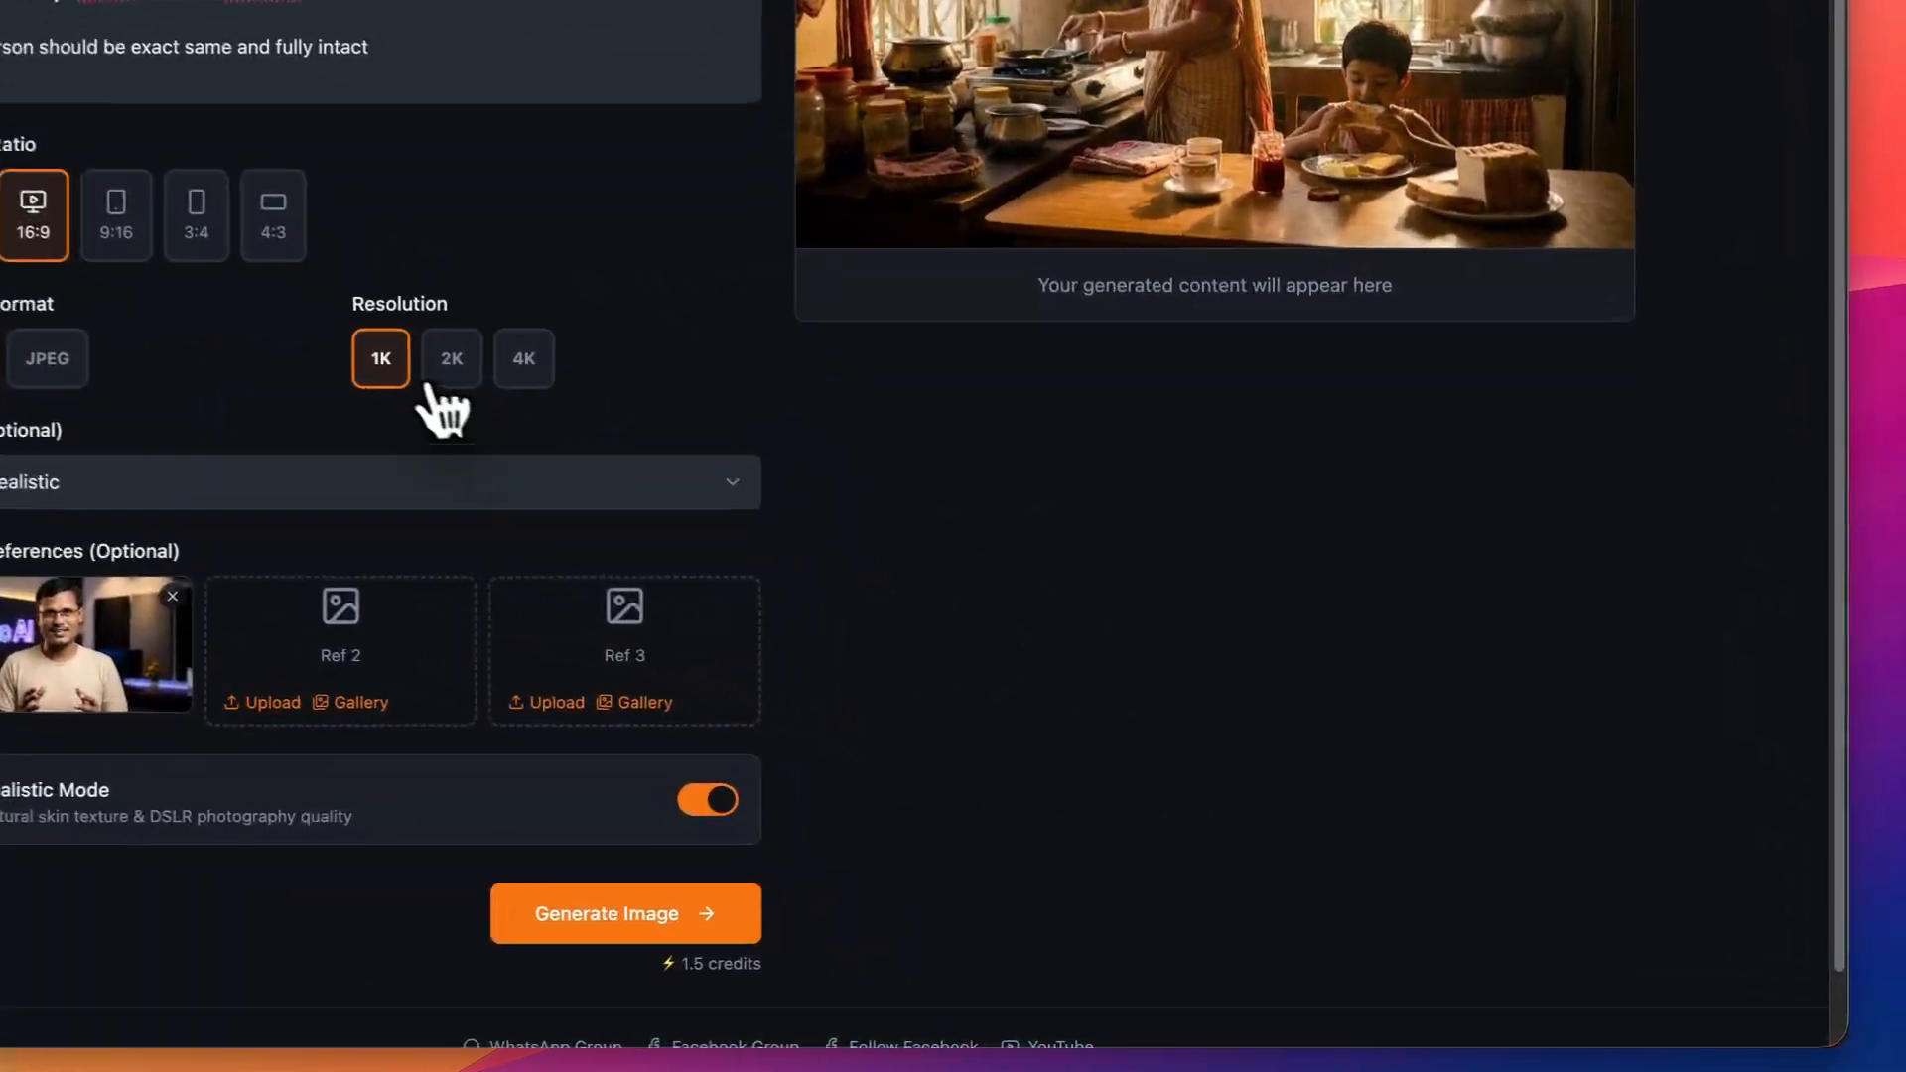
pyautogui.click(532, 915)
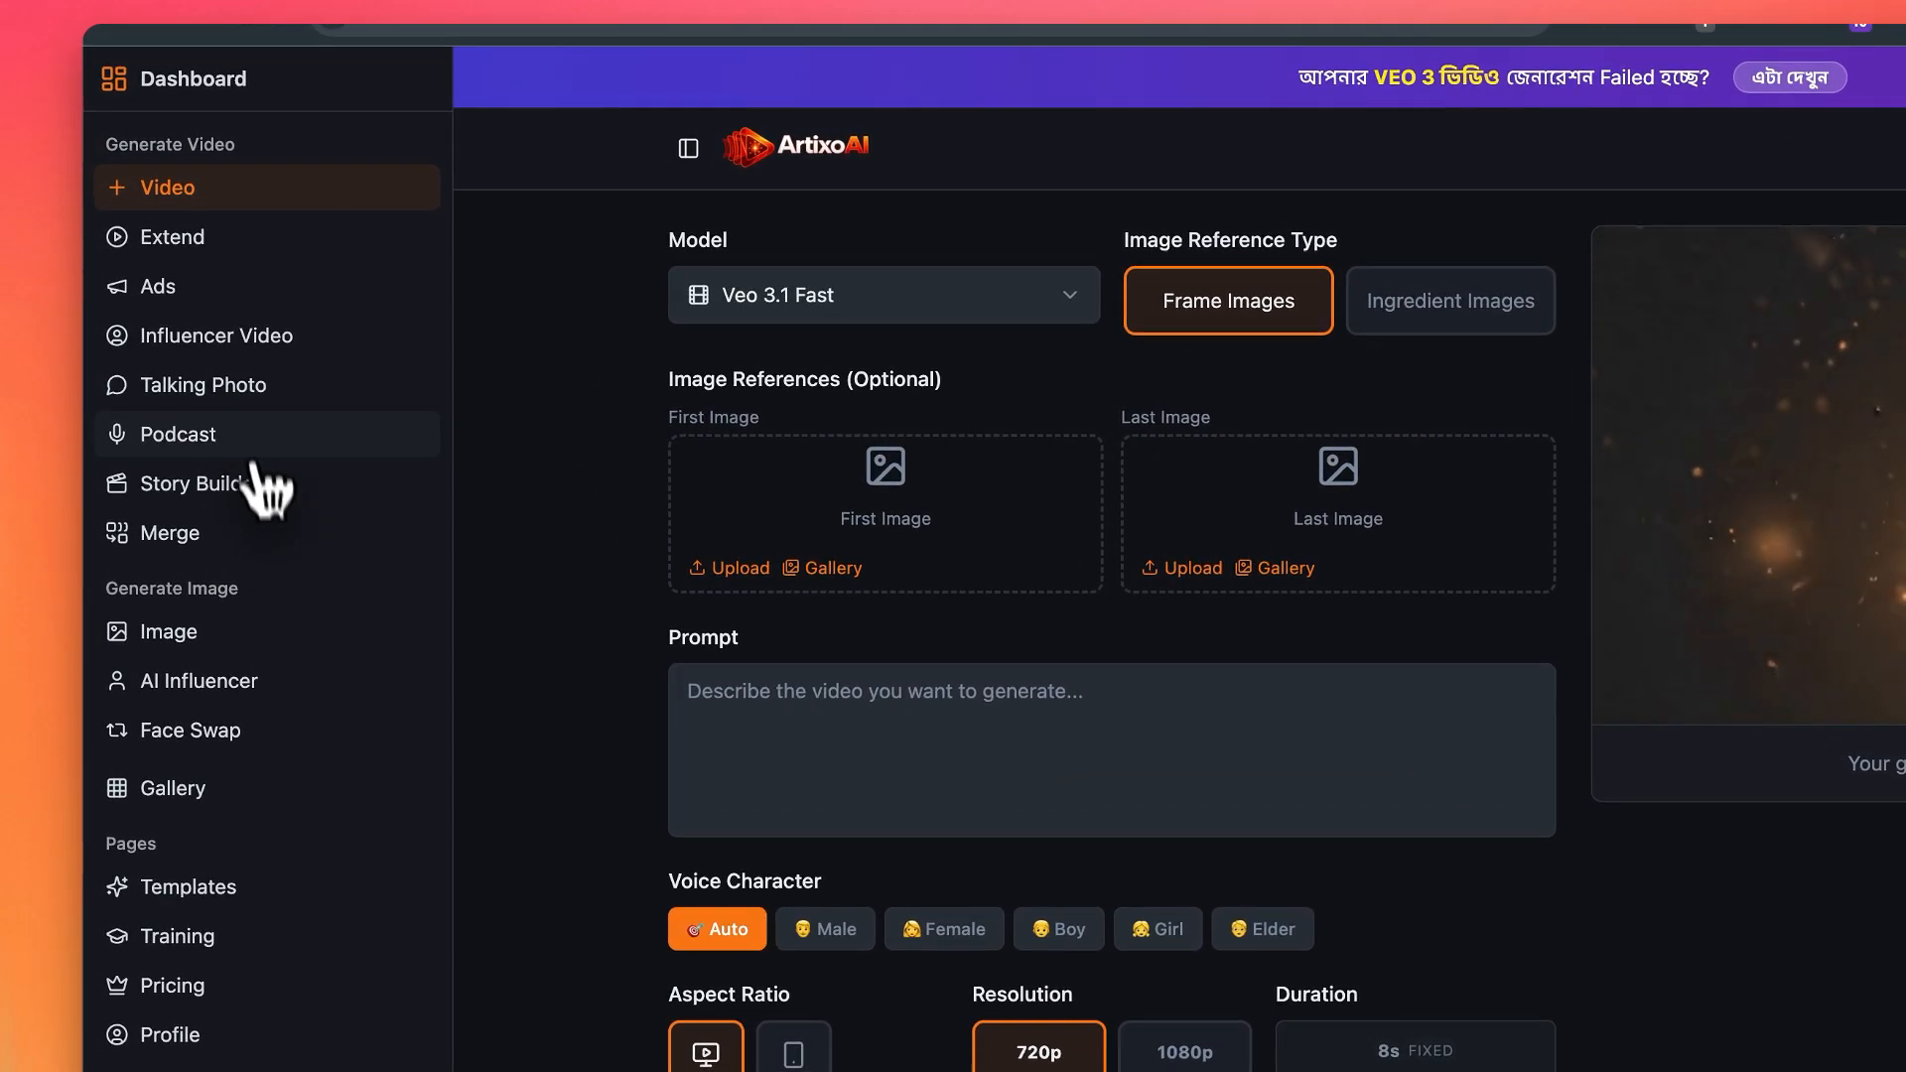
# Open the Influencer Video generator and choose the Talking Head influencer style
pyautogui.click(252, 347)
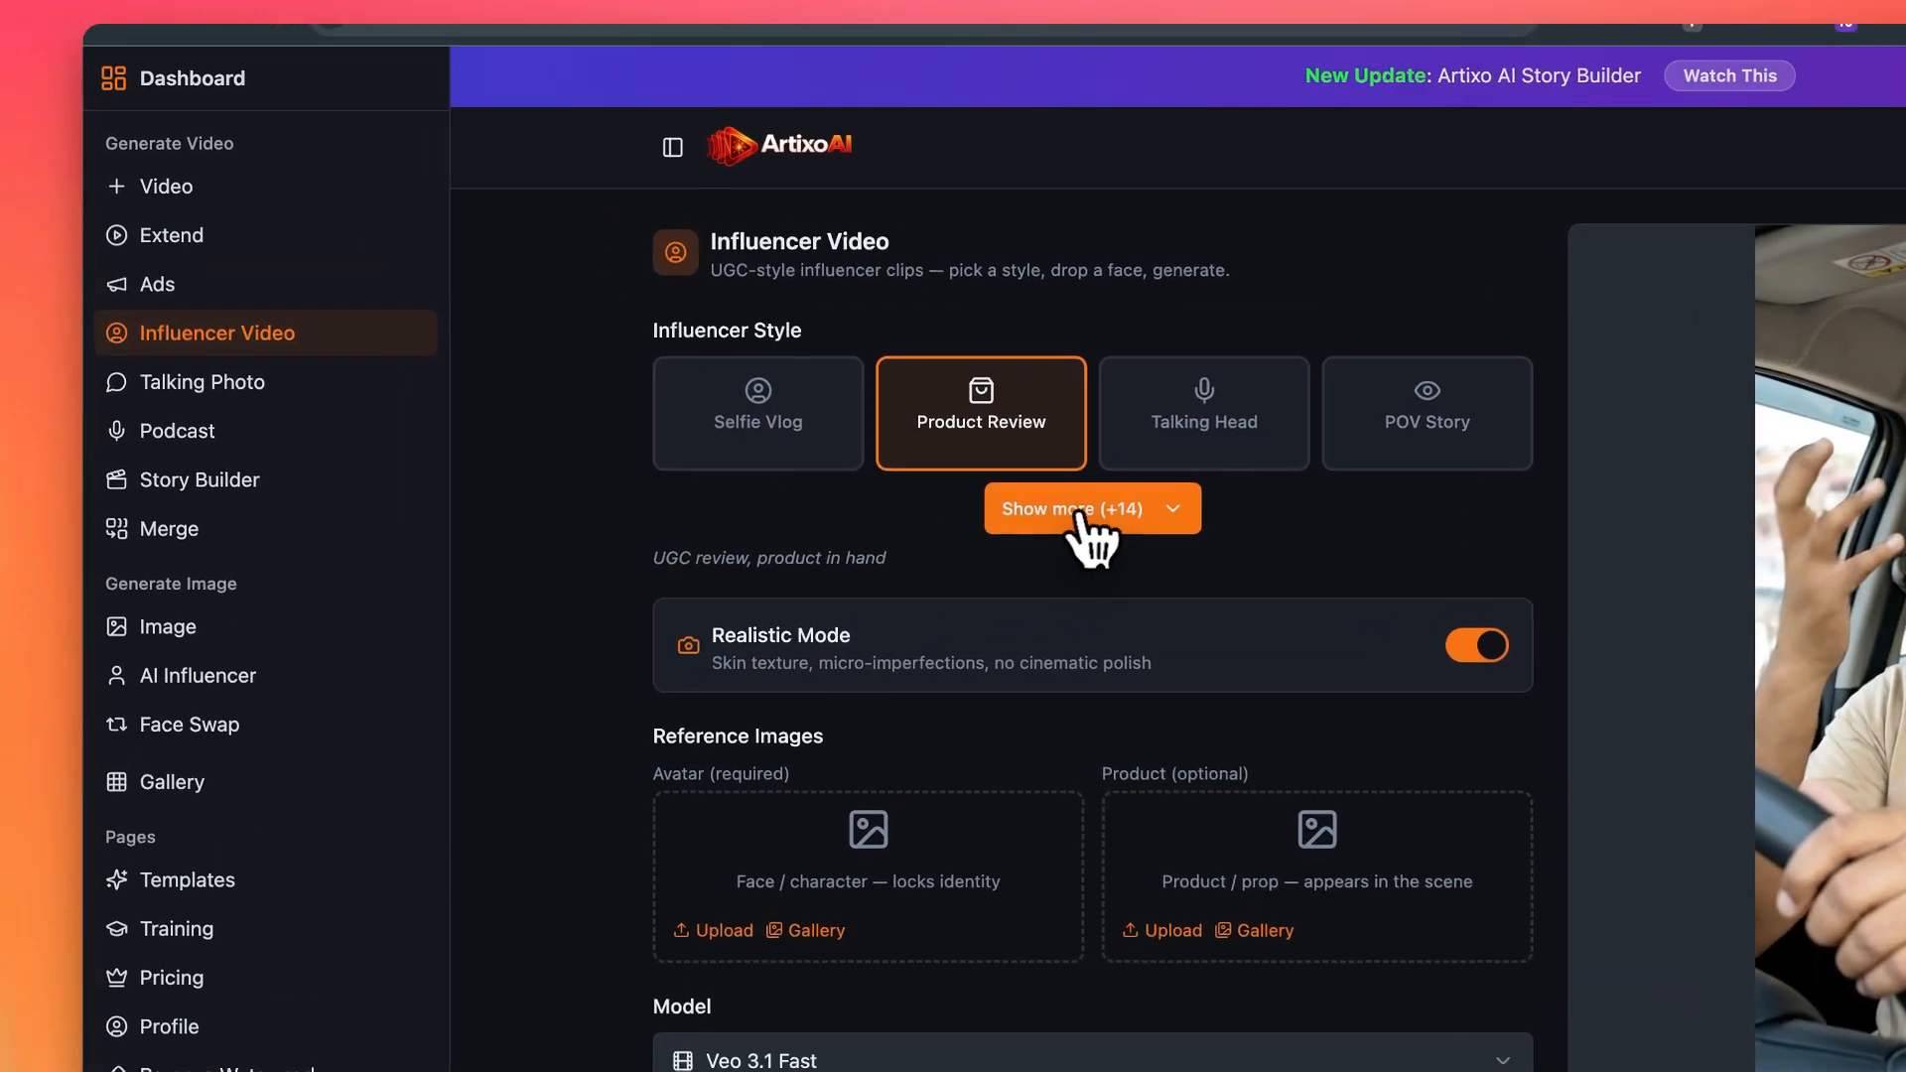
pyautogui.click(753, 350)
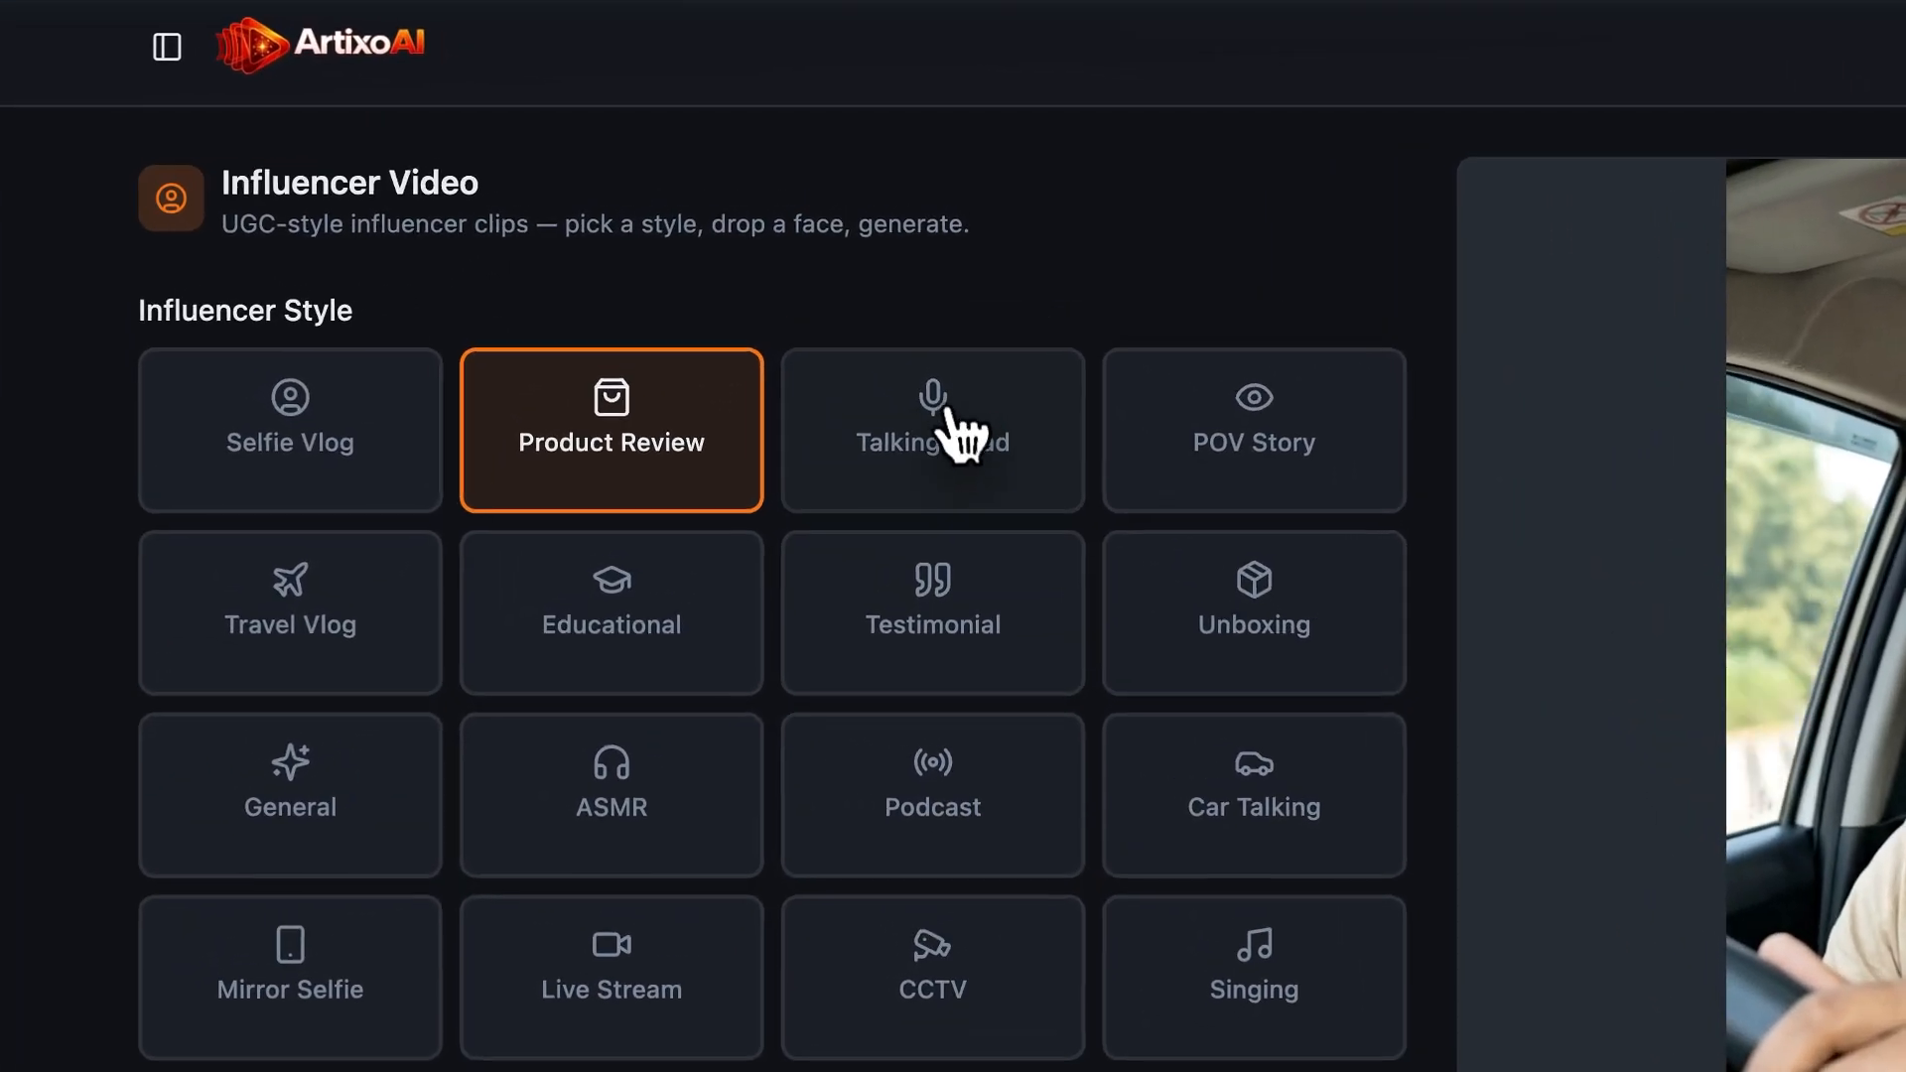
pyautogui.click(950, 417)
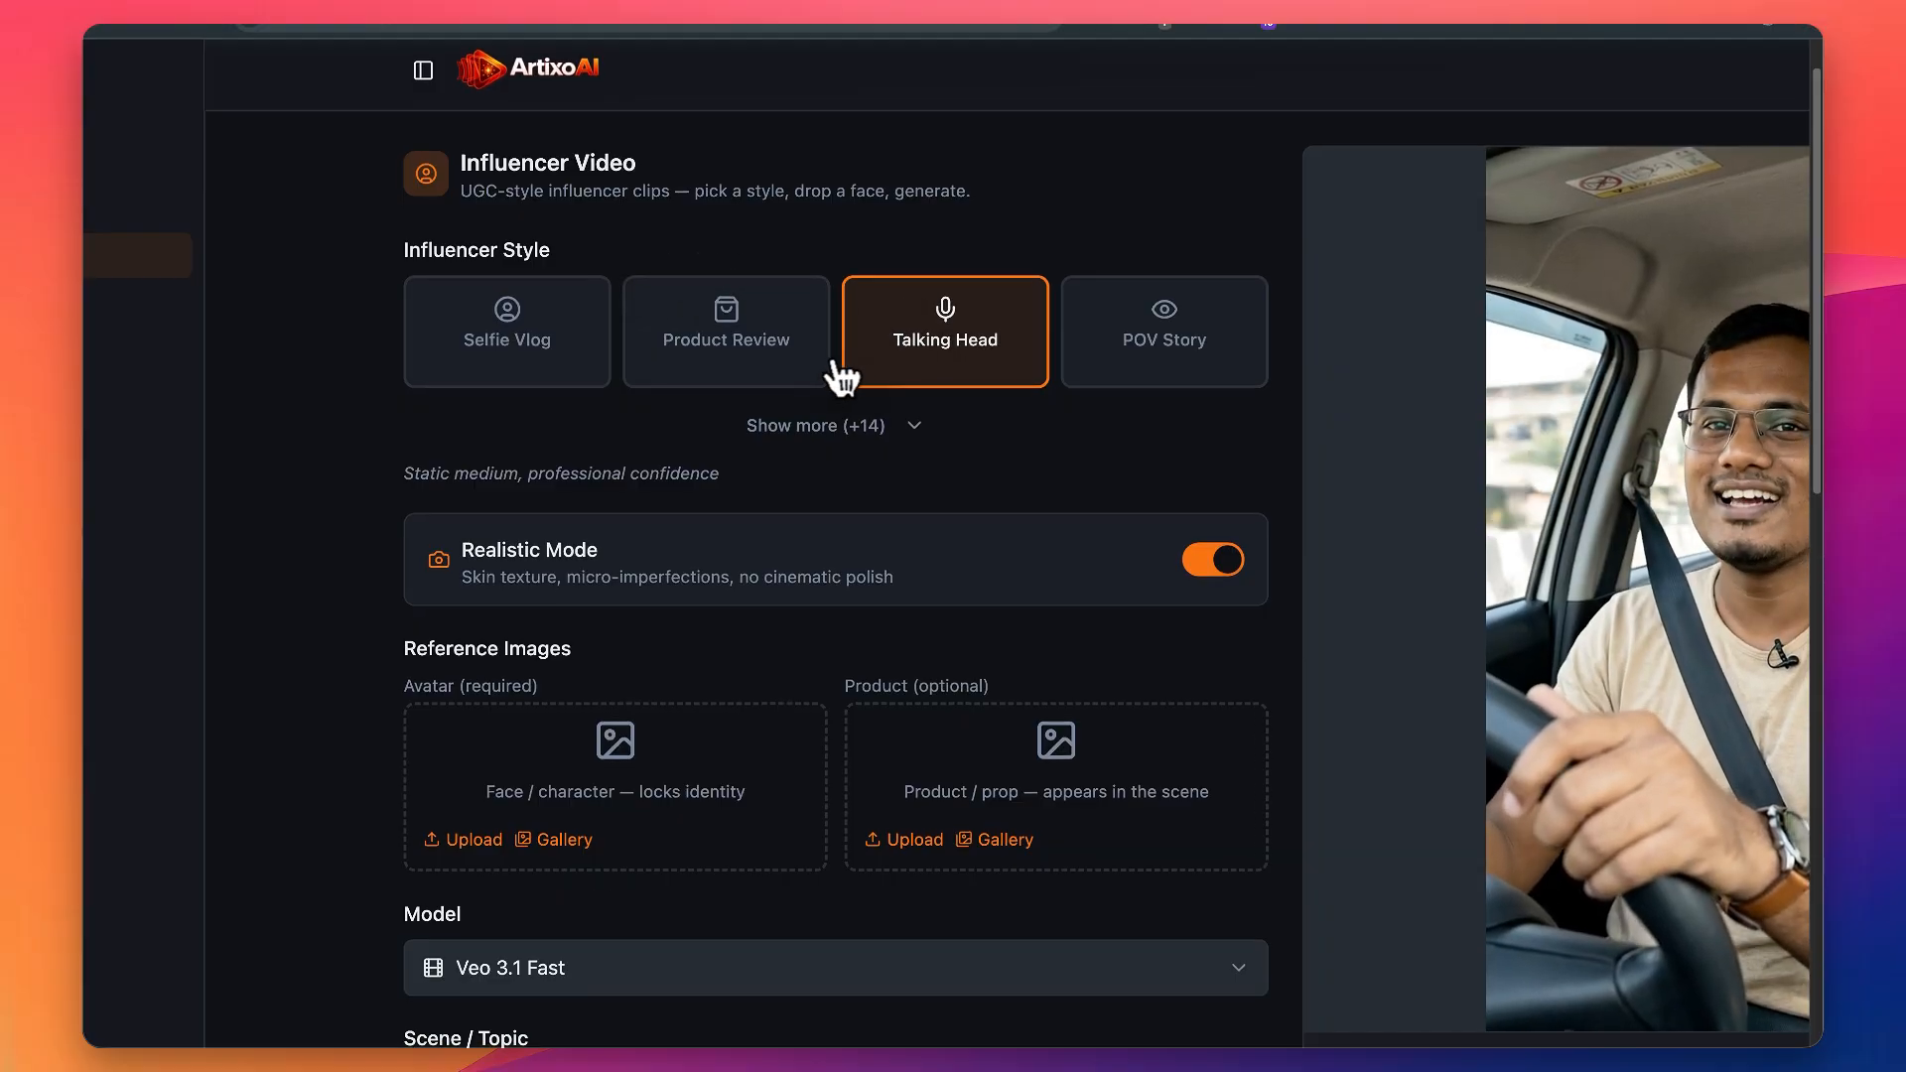
# Set the avatar reference to the newly generated image with the GHL SaasKits sign
pyautogui.scroll(-5, 1222, 600)
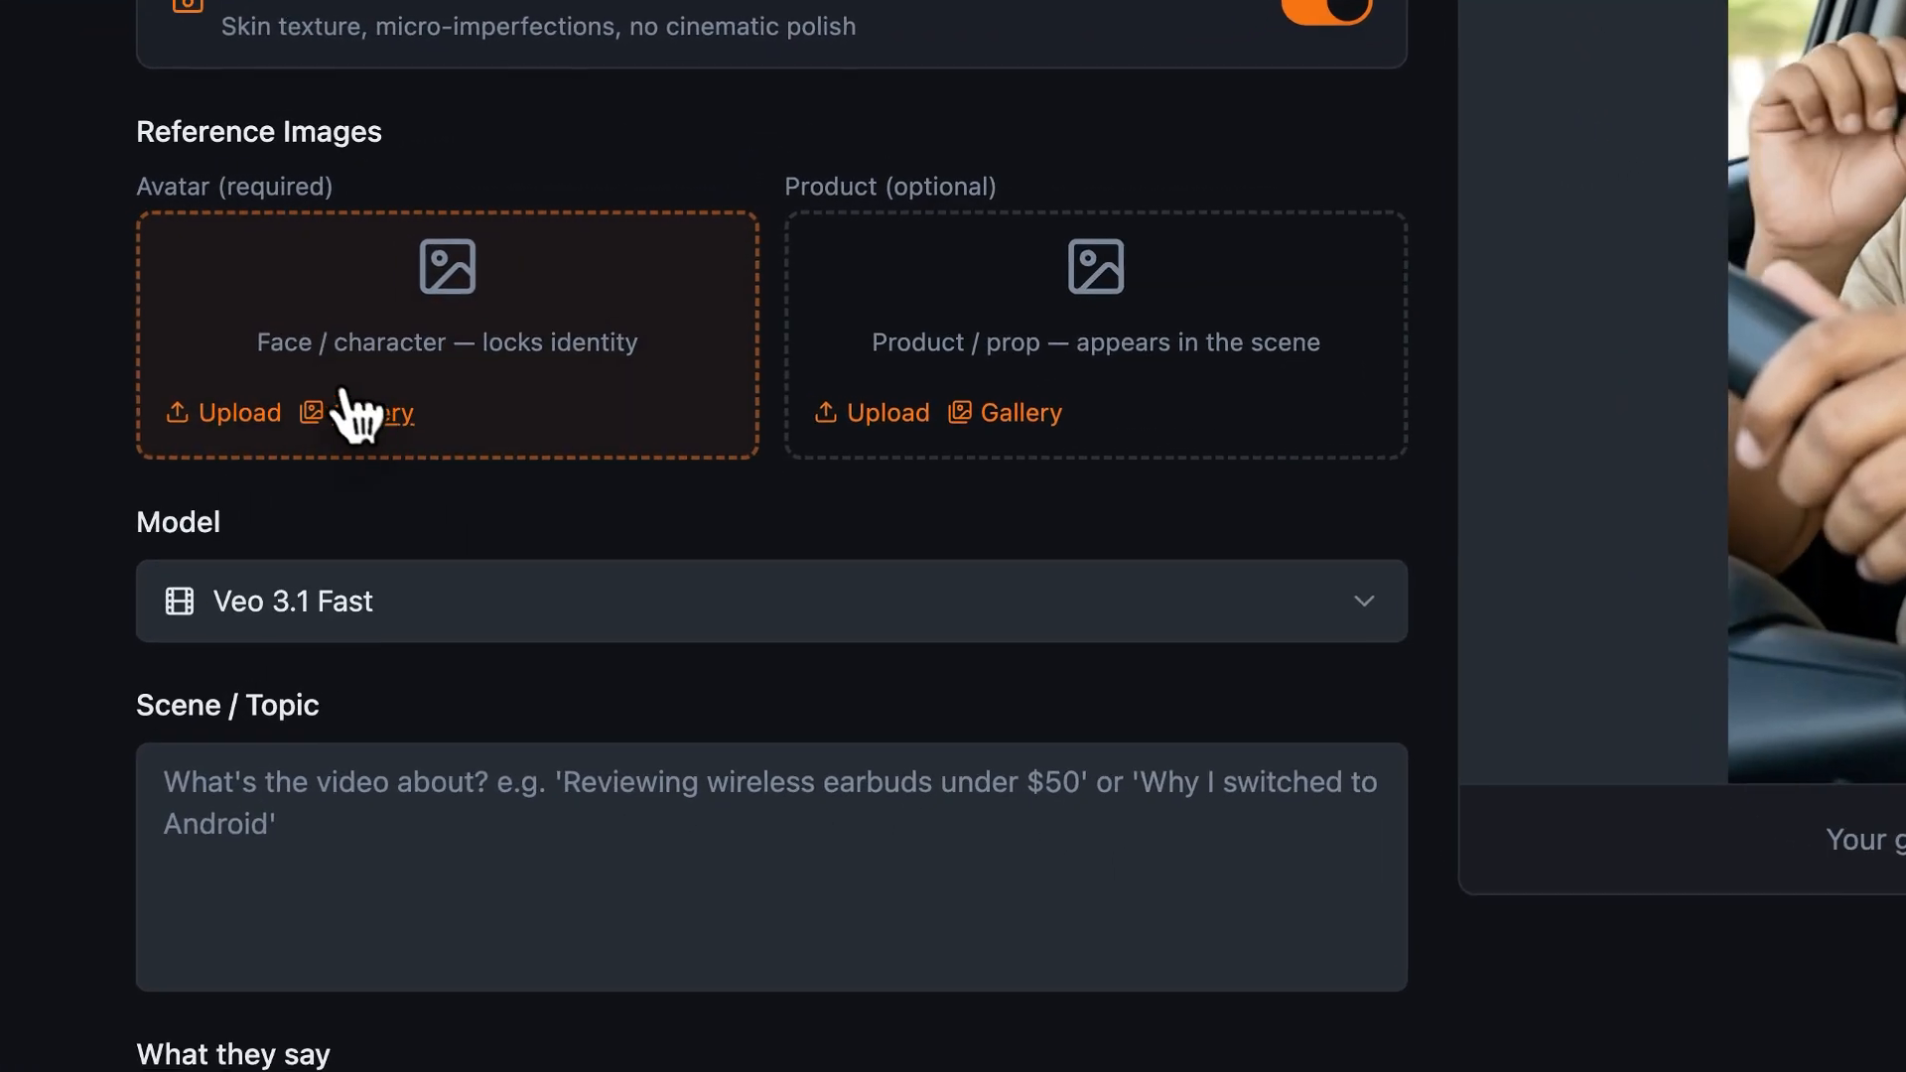
pyautogui.click(437, 381)
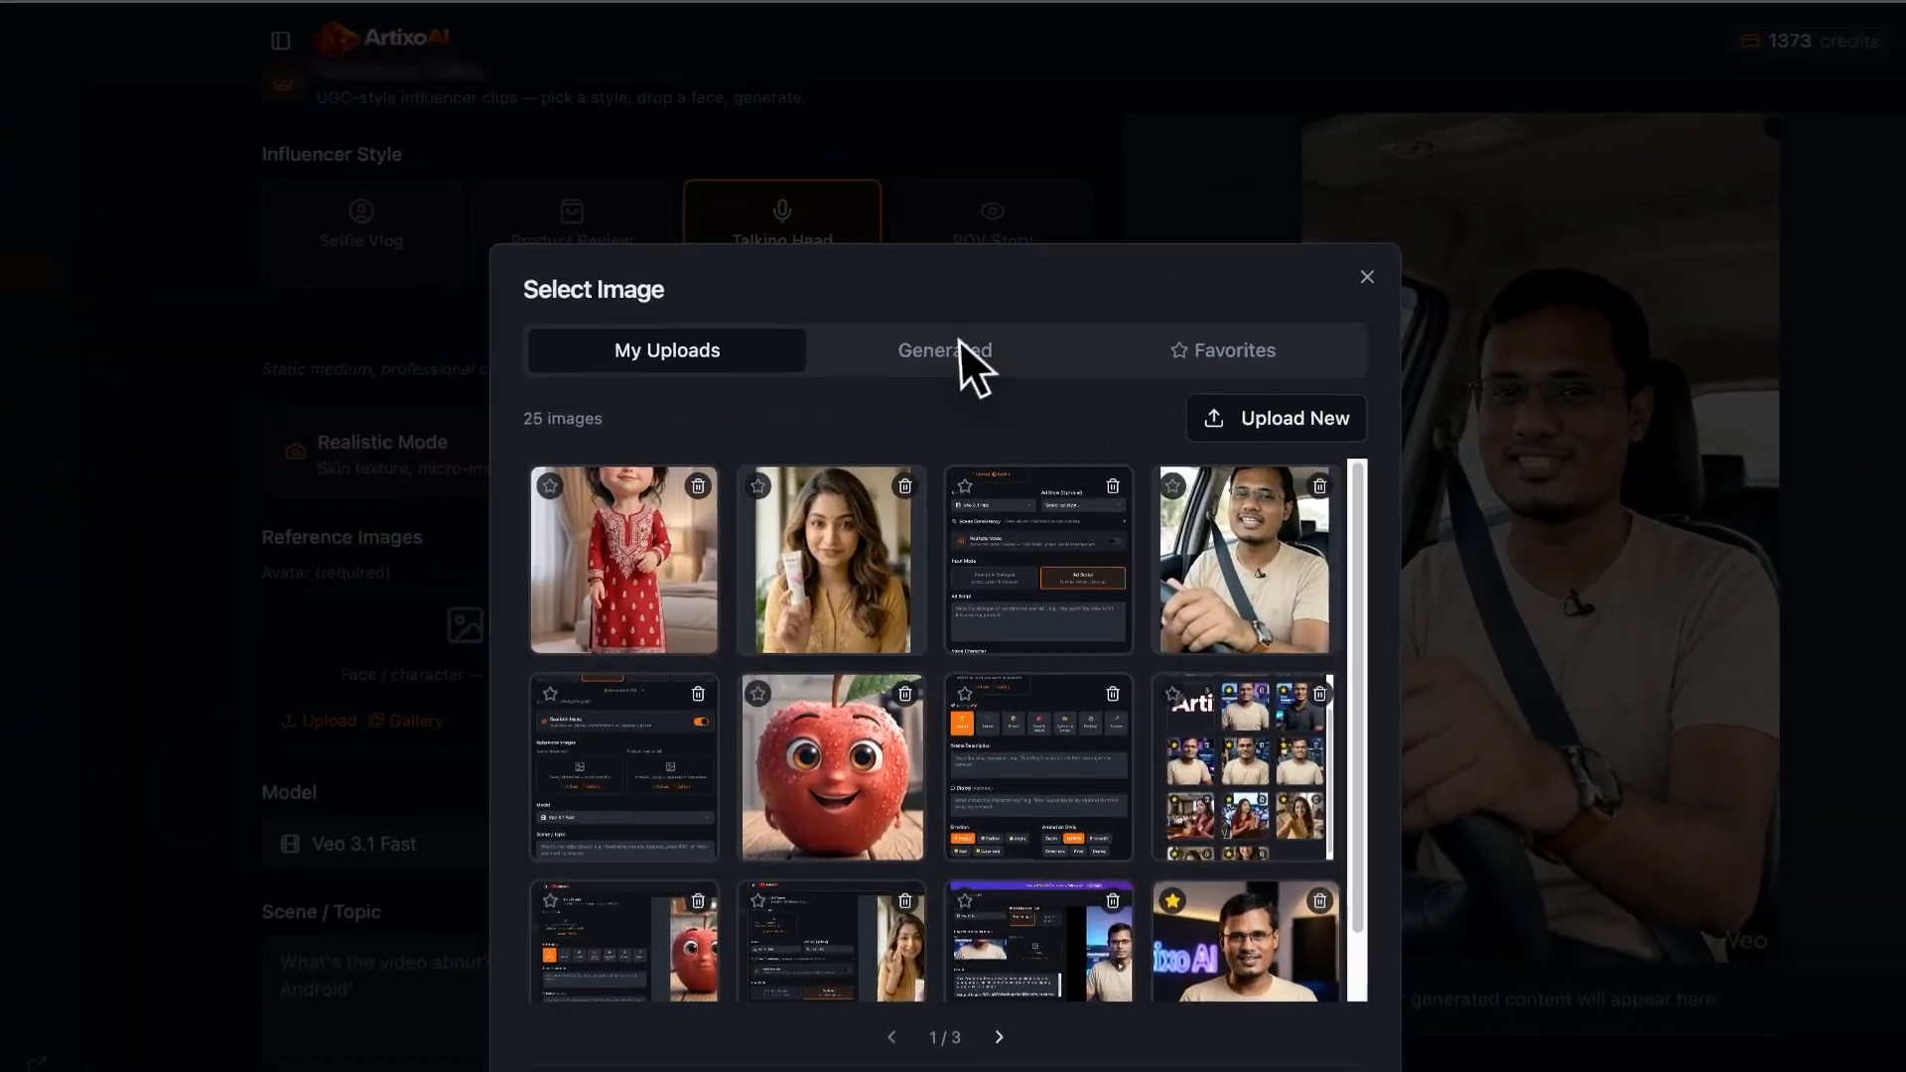
pyautogui.click(991, 357)
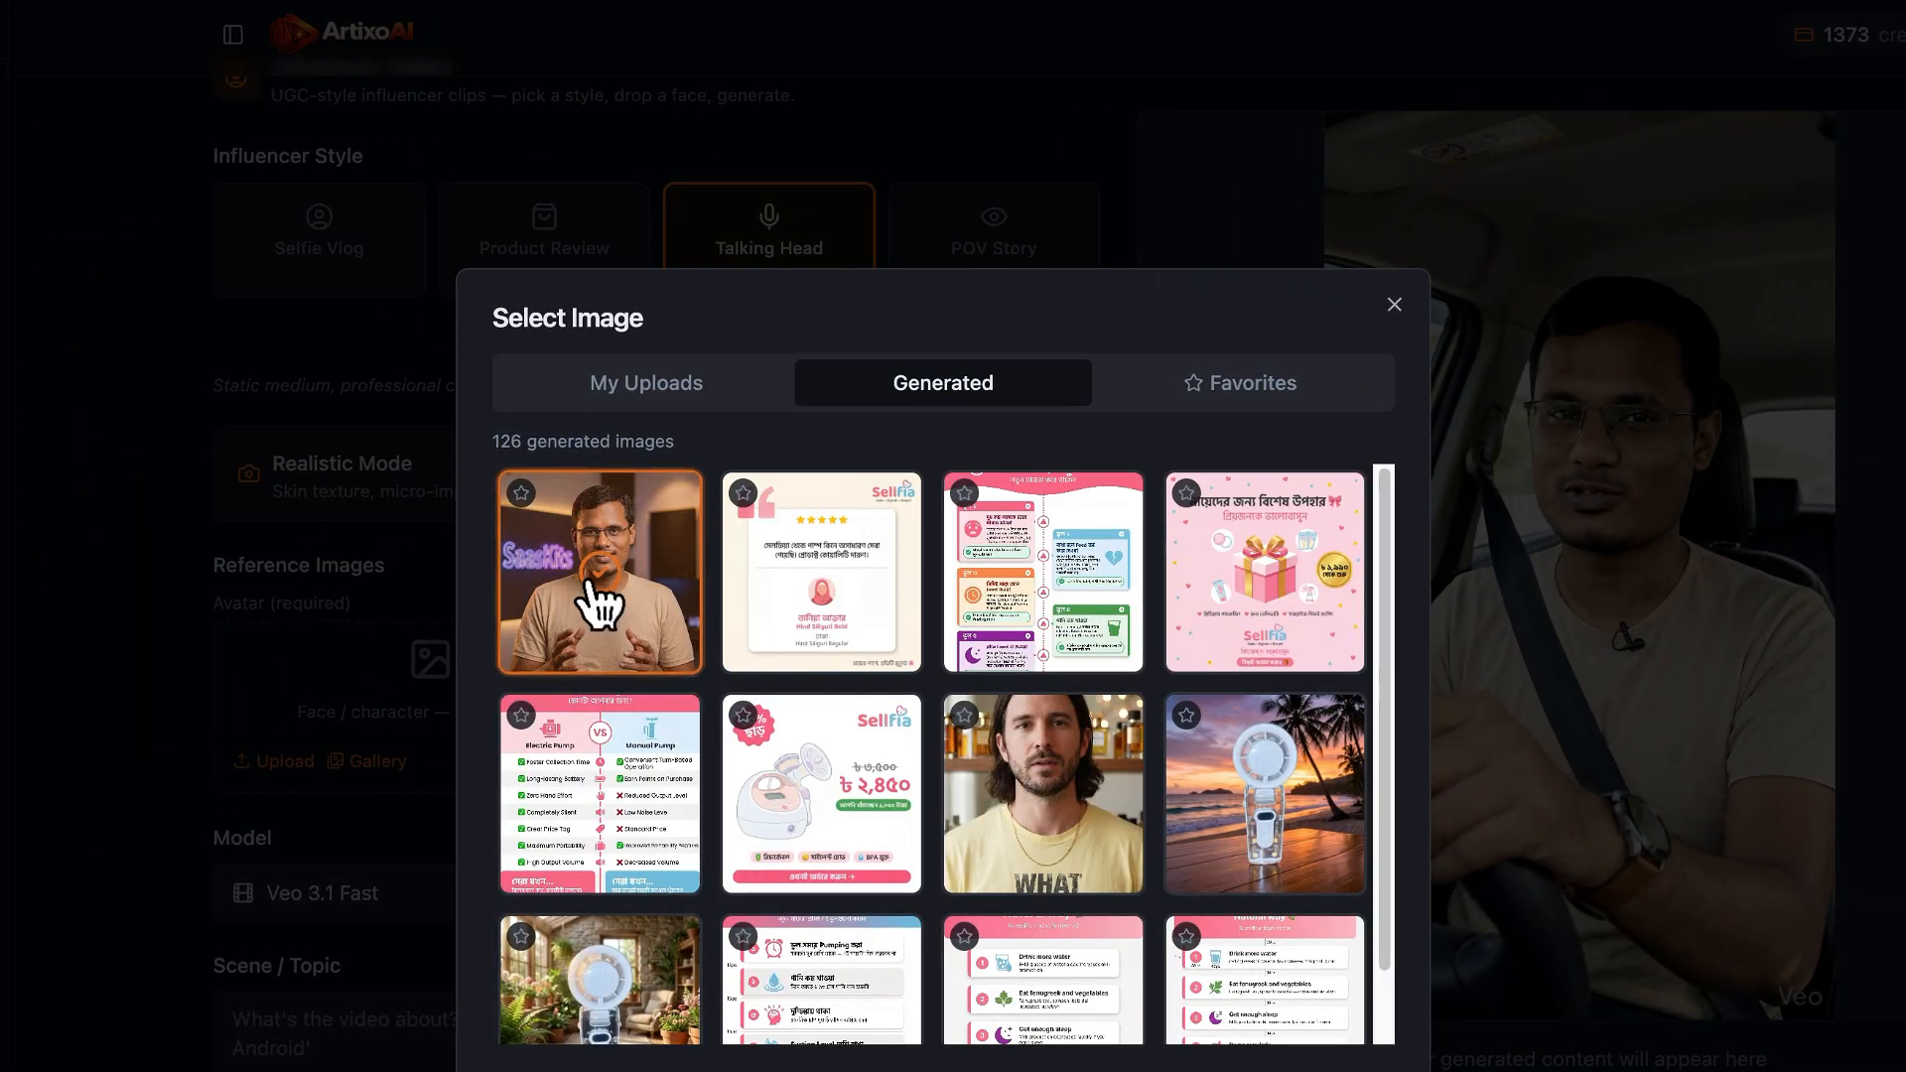
pyautogui.click(590, 582)
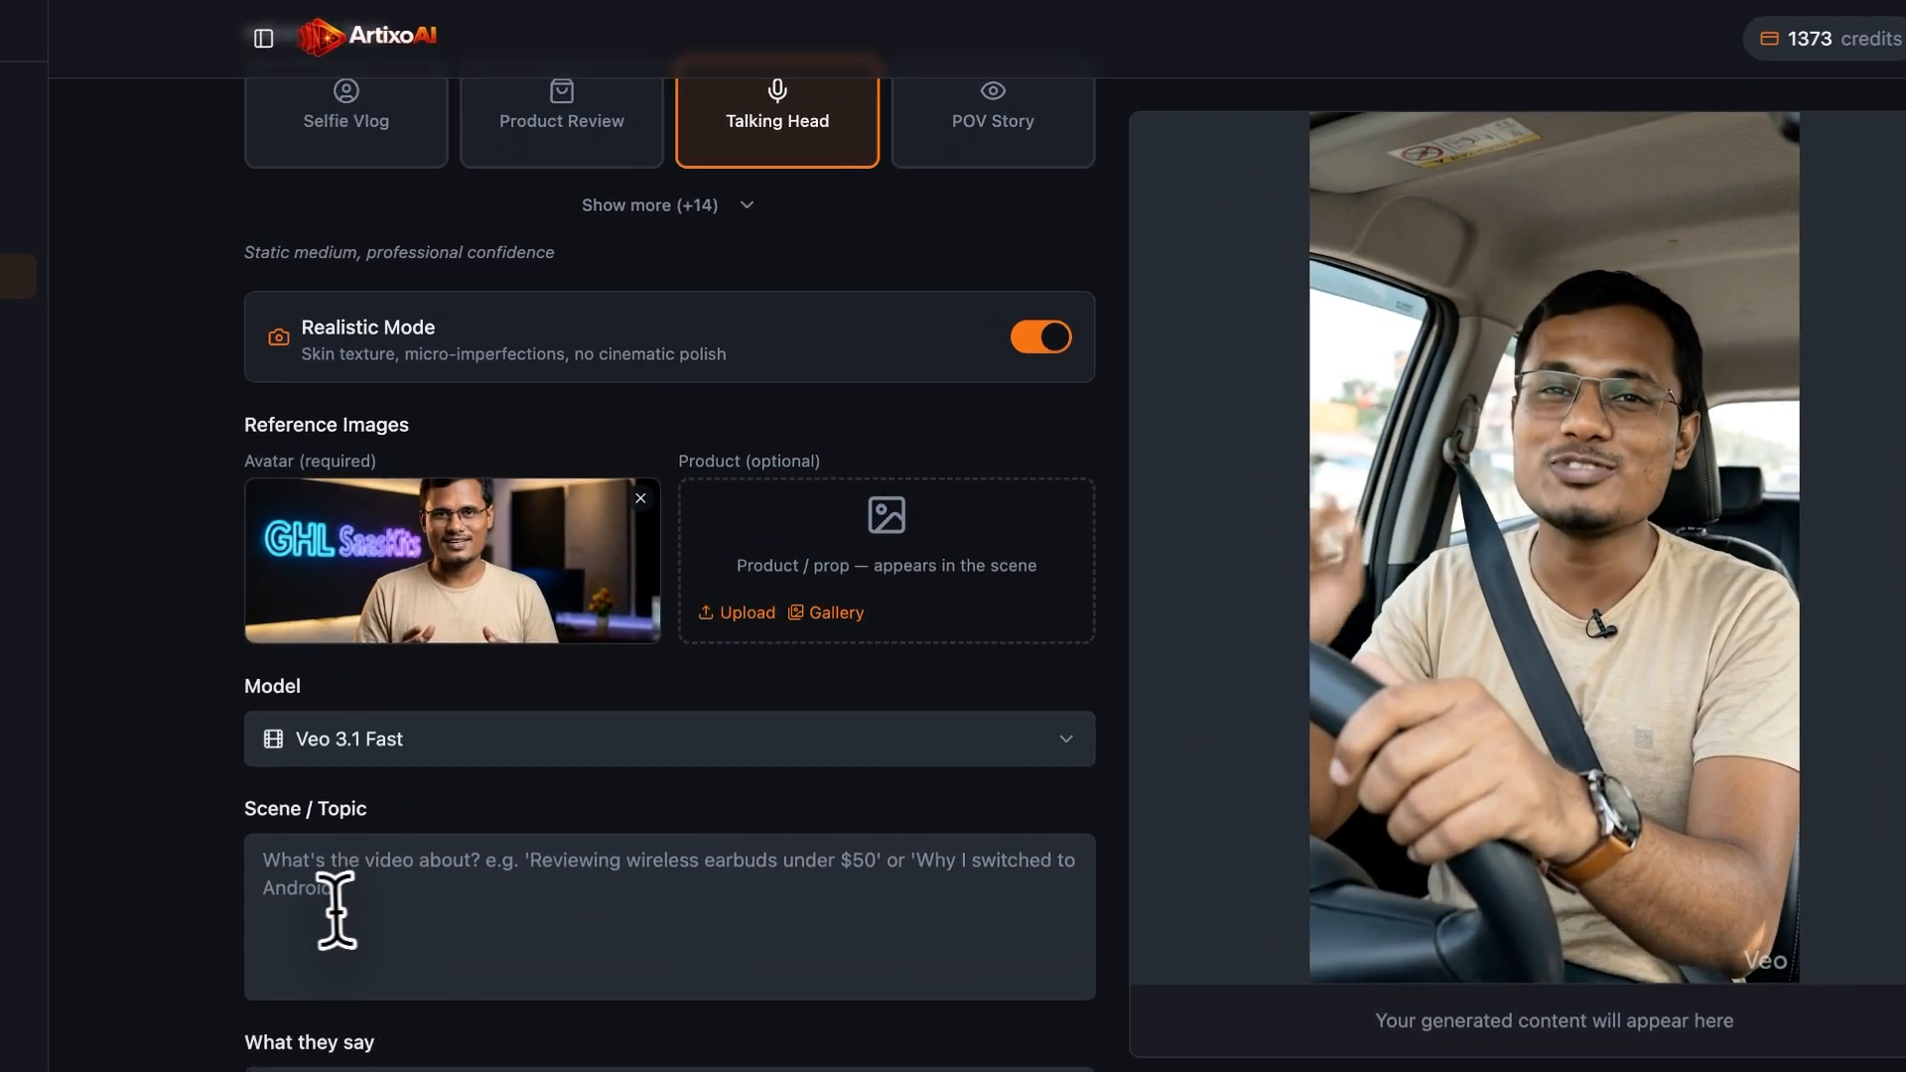
# Describe the scene or topic as "character recording a sales video"
pyautogui.click(466, 738)
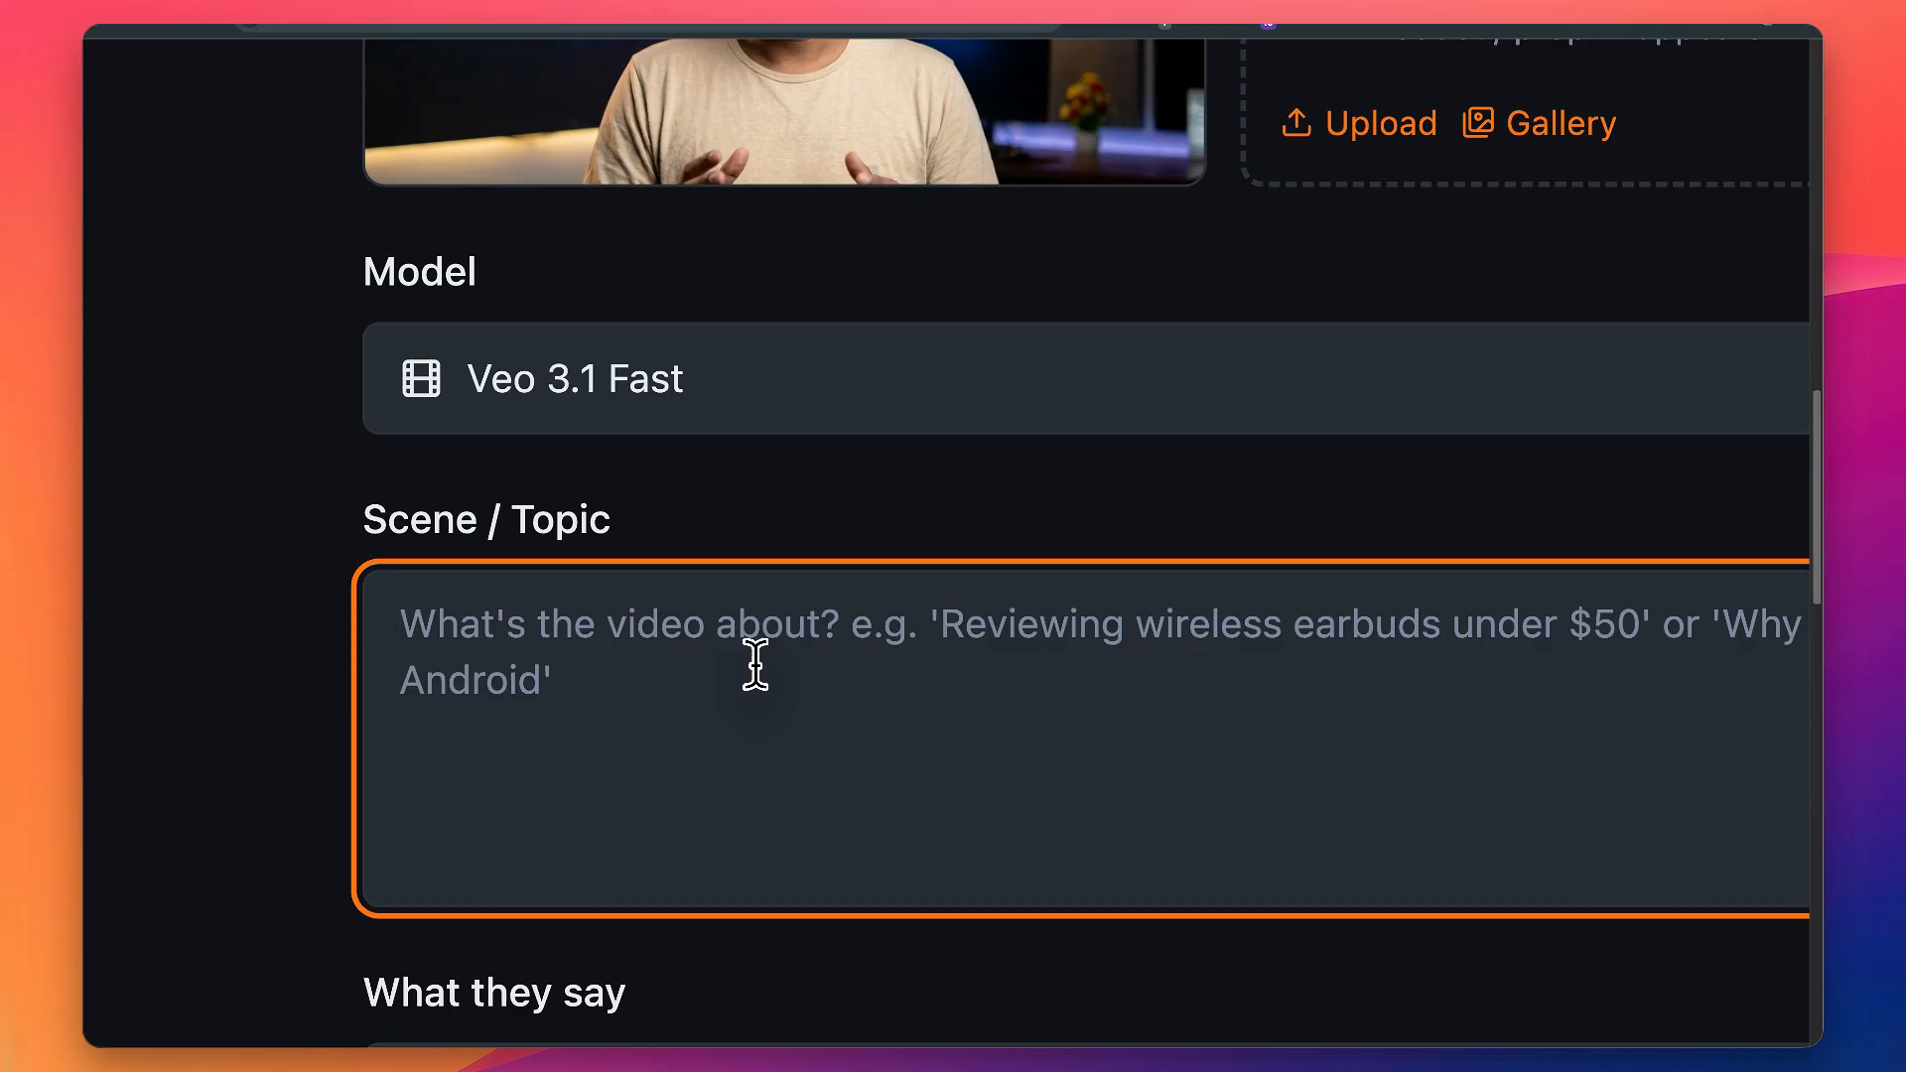
pyautogui.write('character perform a sales video')
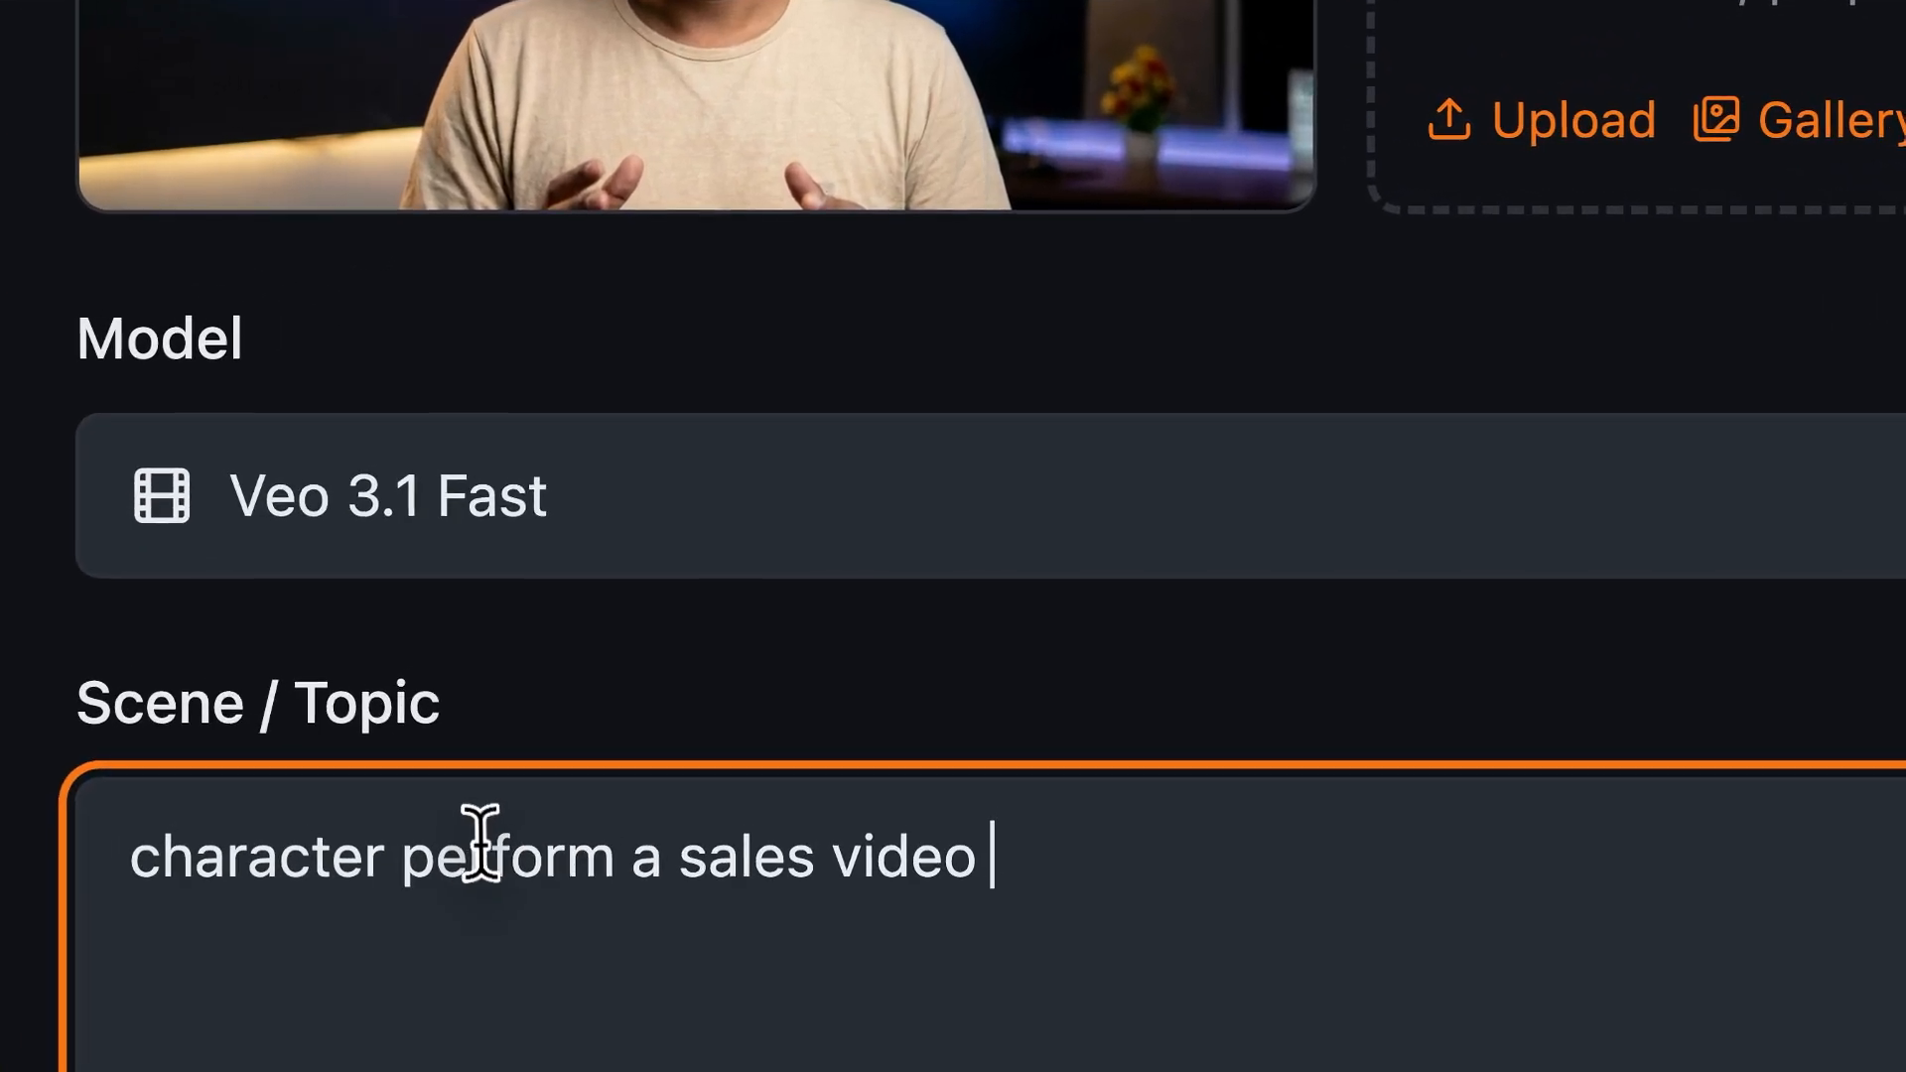
pyautogui.doubleClick(624, 623)
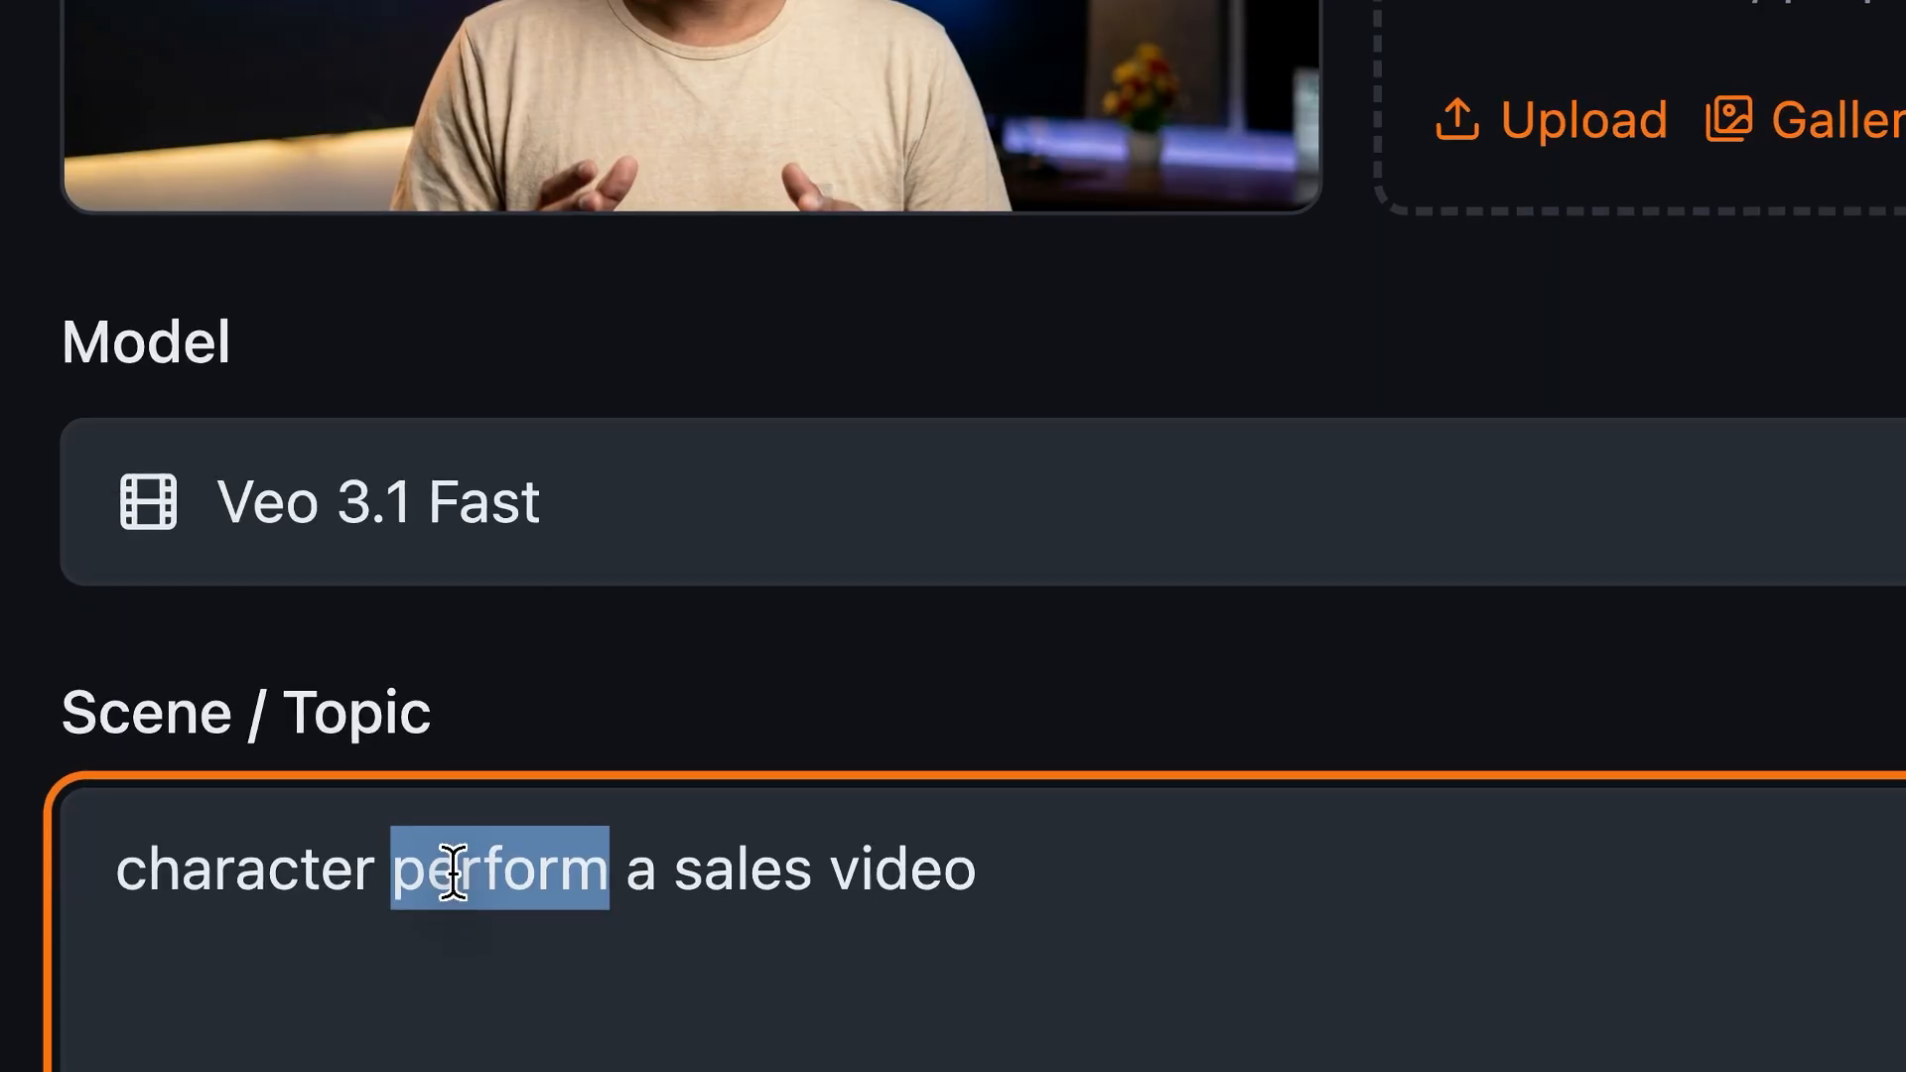
pyautogui.write('recording')
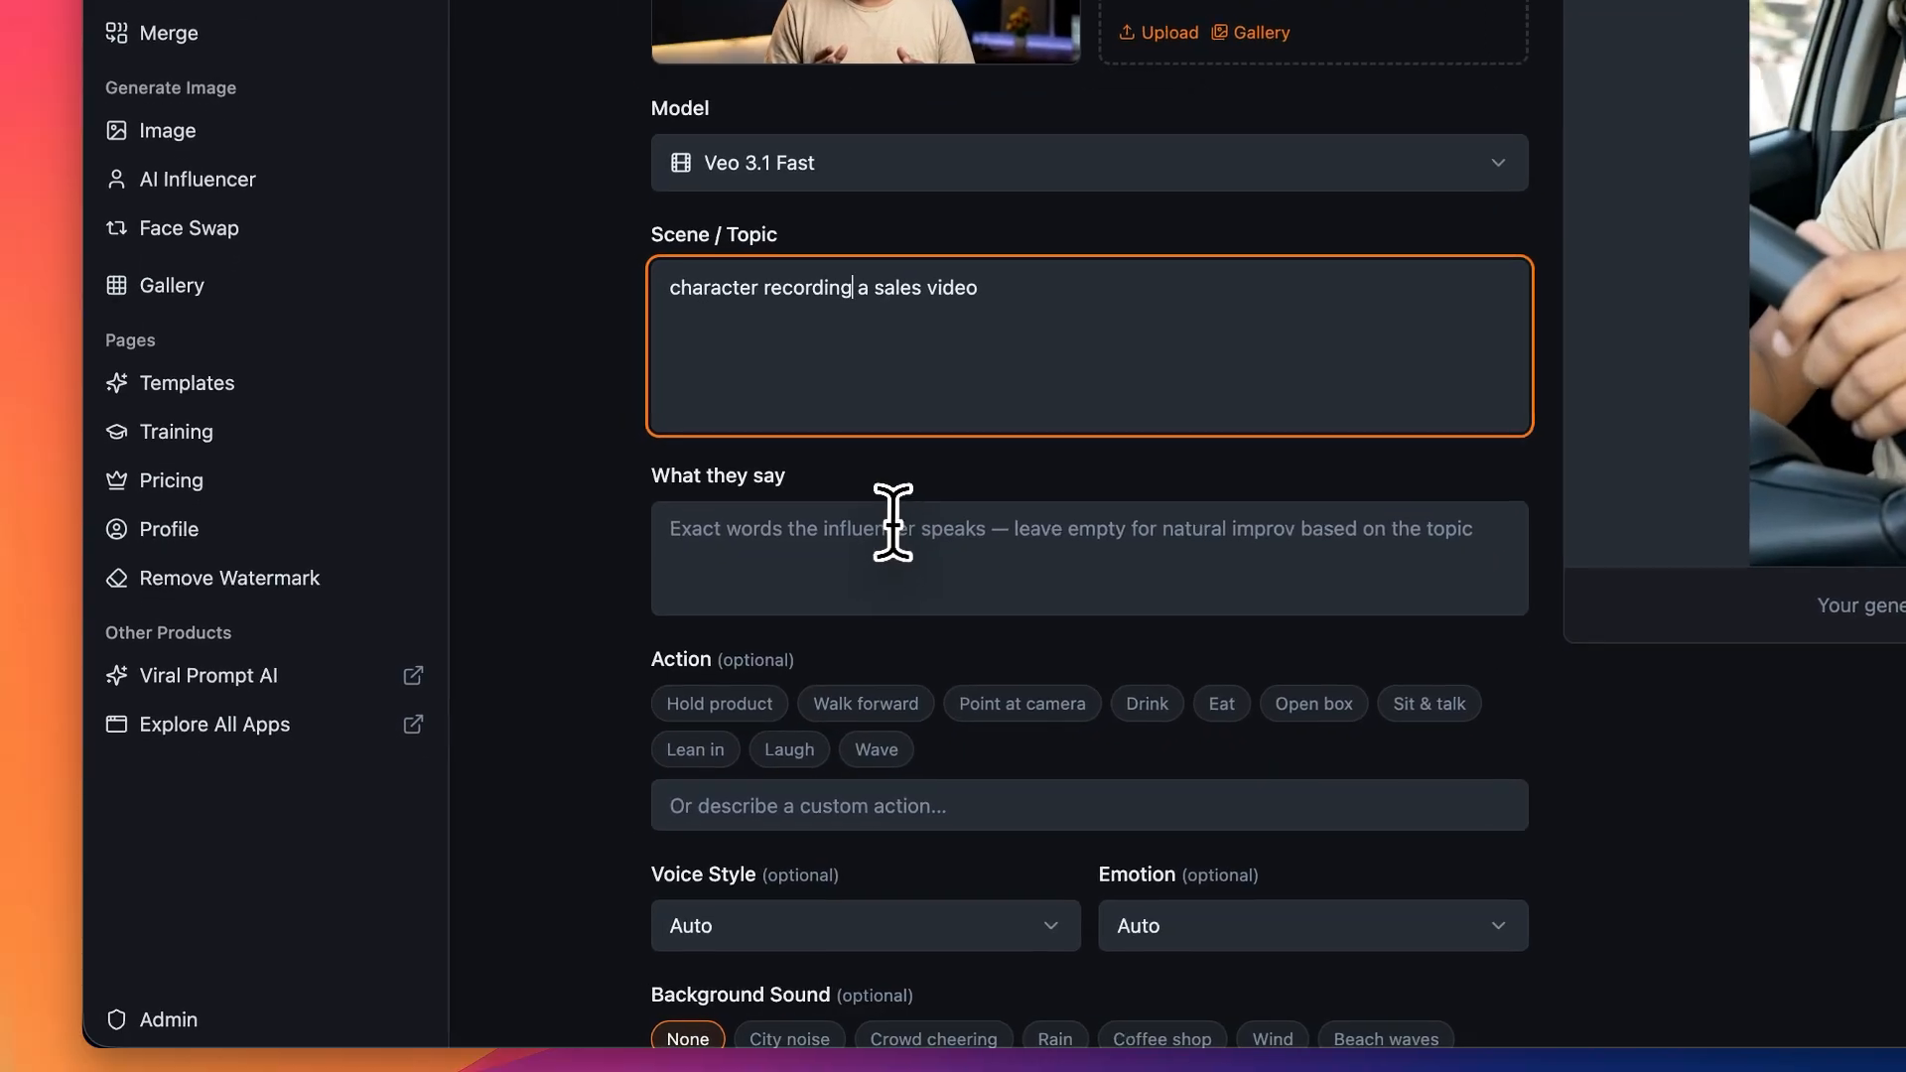
# Set the dialogue to "GoHighLevel now lets you build pages with AI, but let me ask, are your funnels actually making more money or just looking better?"
pyautogui.click(893, 523)
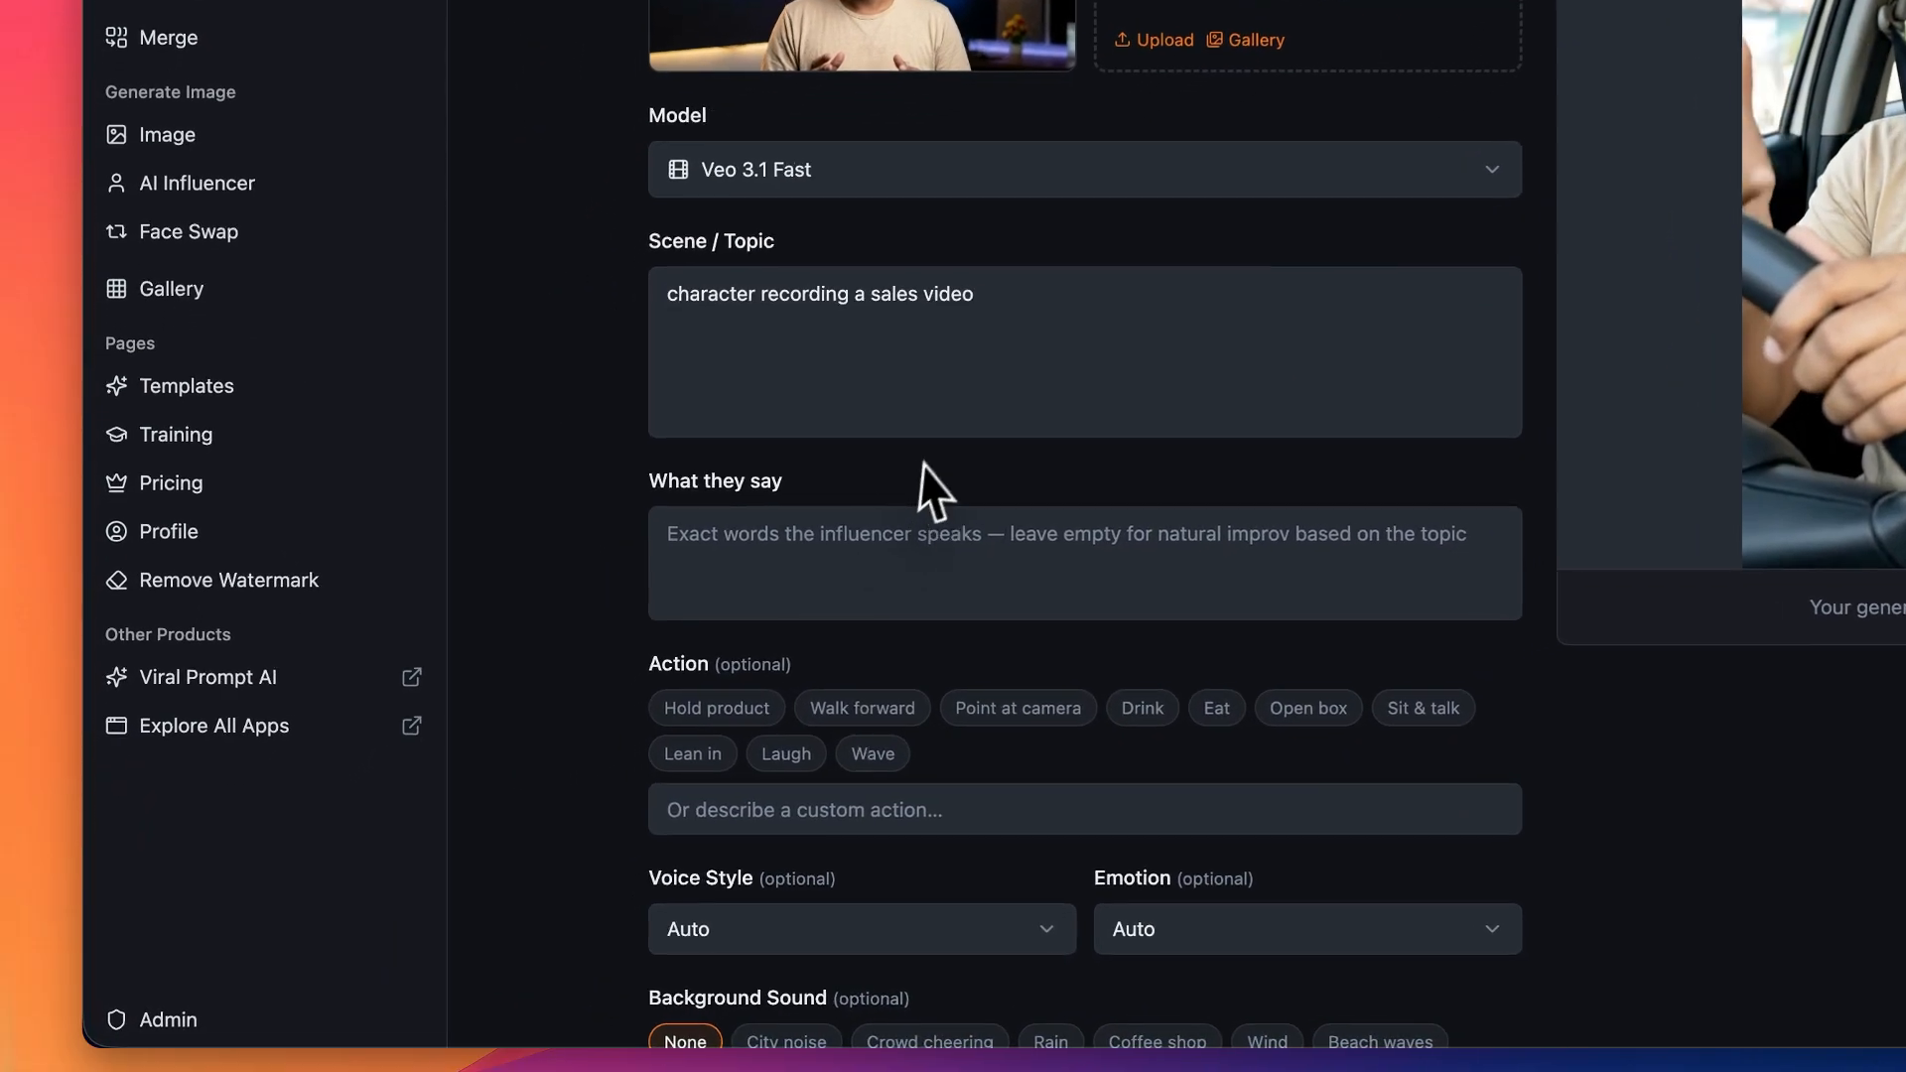
pyautogui.click(785, 588)
pyautogui.write('GoHighLevel now lets you build pages with AI, but let me ask, are your funnels actually making more money or just looking better?')
# Choose Sit & talk as the influencer's action
pyautogui.scroll(-1, 854, 685)
pyautogui.scroll(-2, 954, 621)
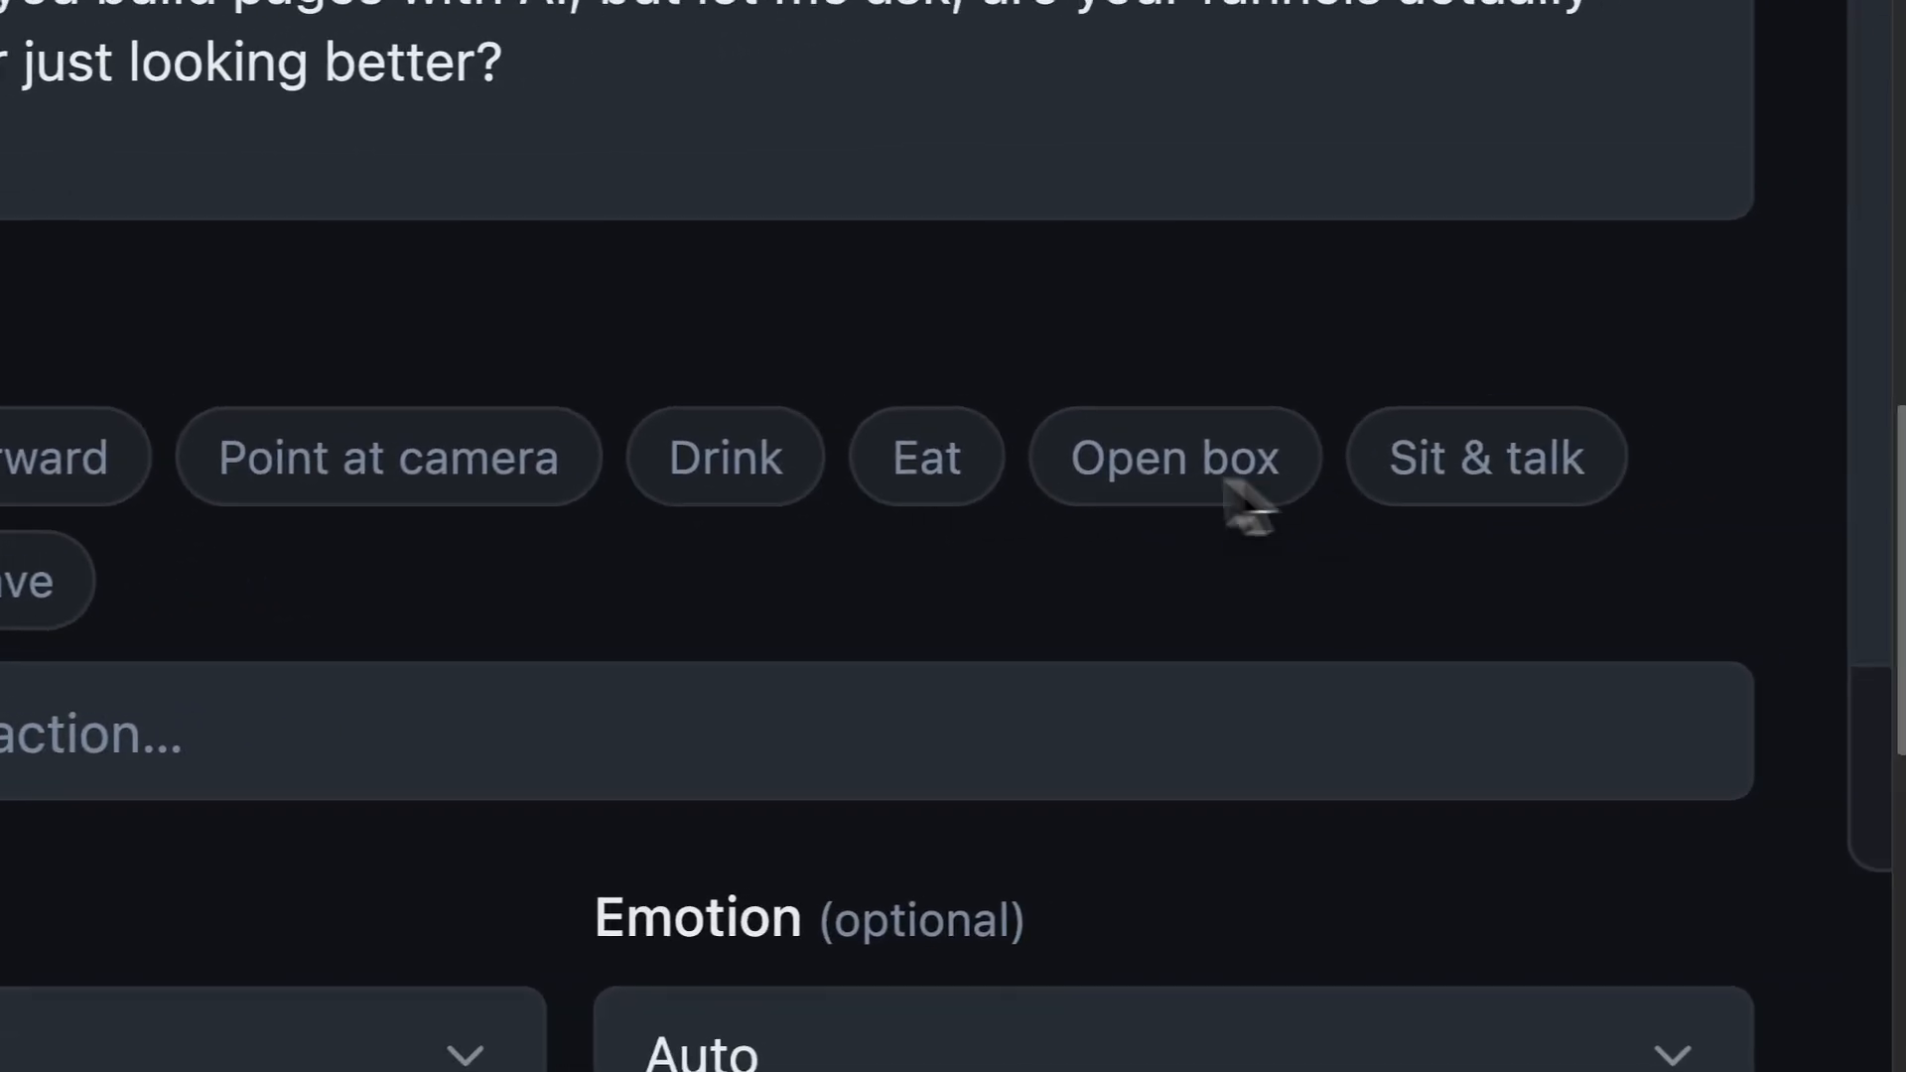
pyautogui.click(1400, 486)
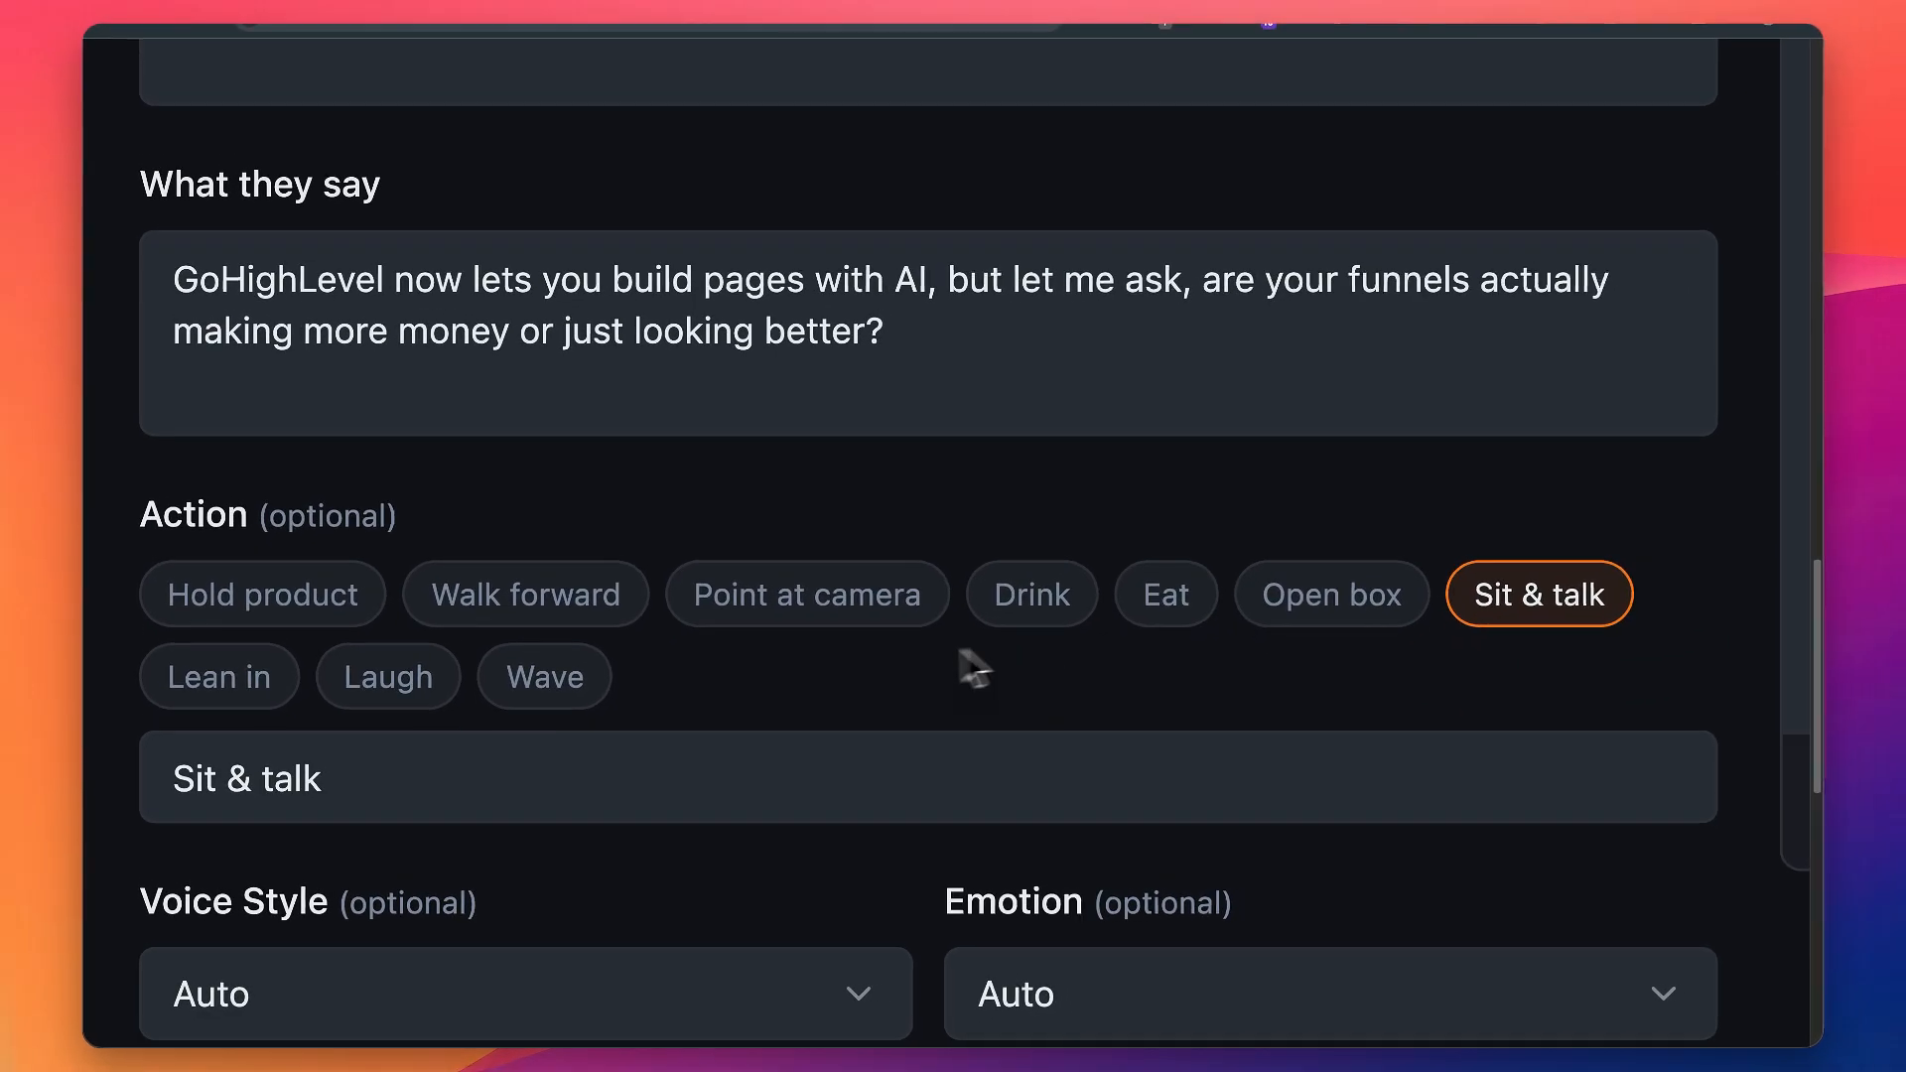
# Set the influencer's voice style to Deep and the emotion to Authoritative
pyautogui.scroll(-5, 1163, 597)
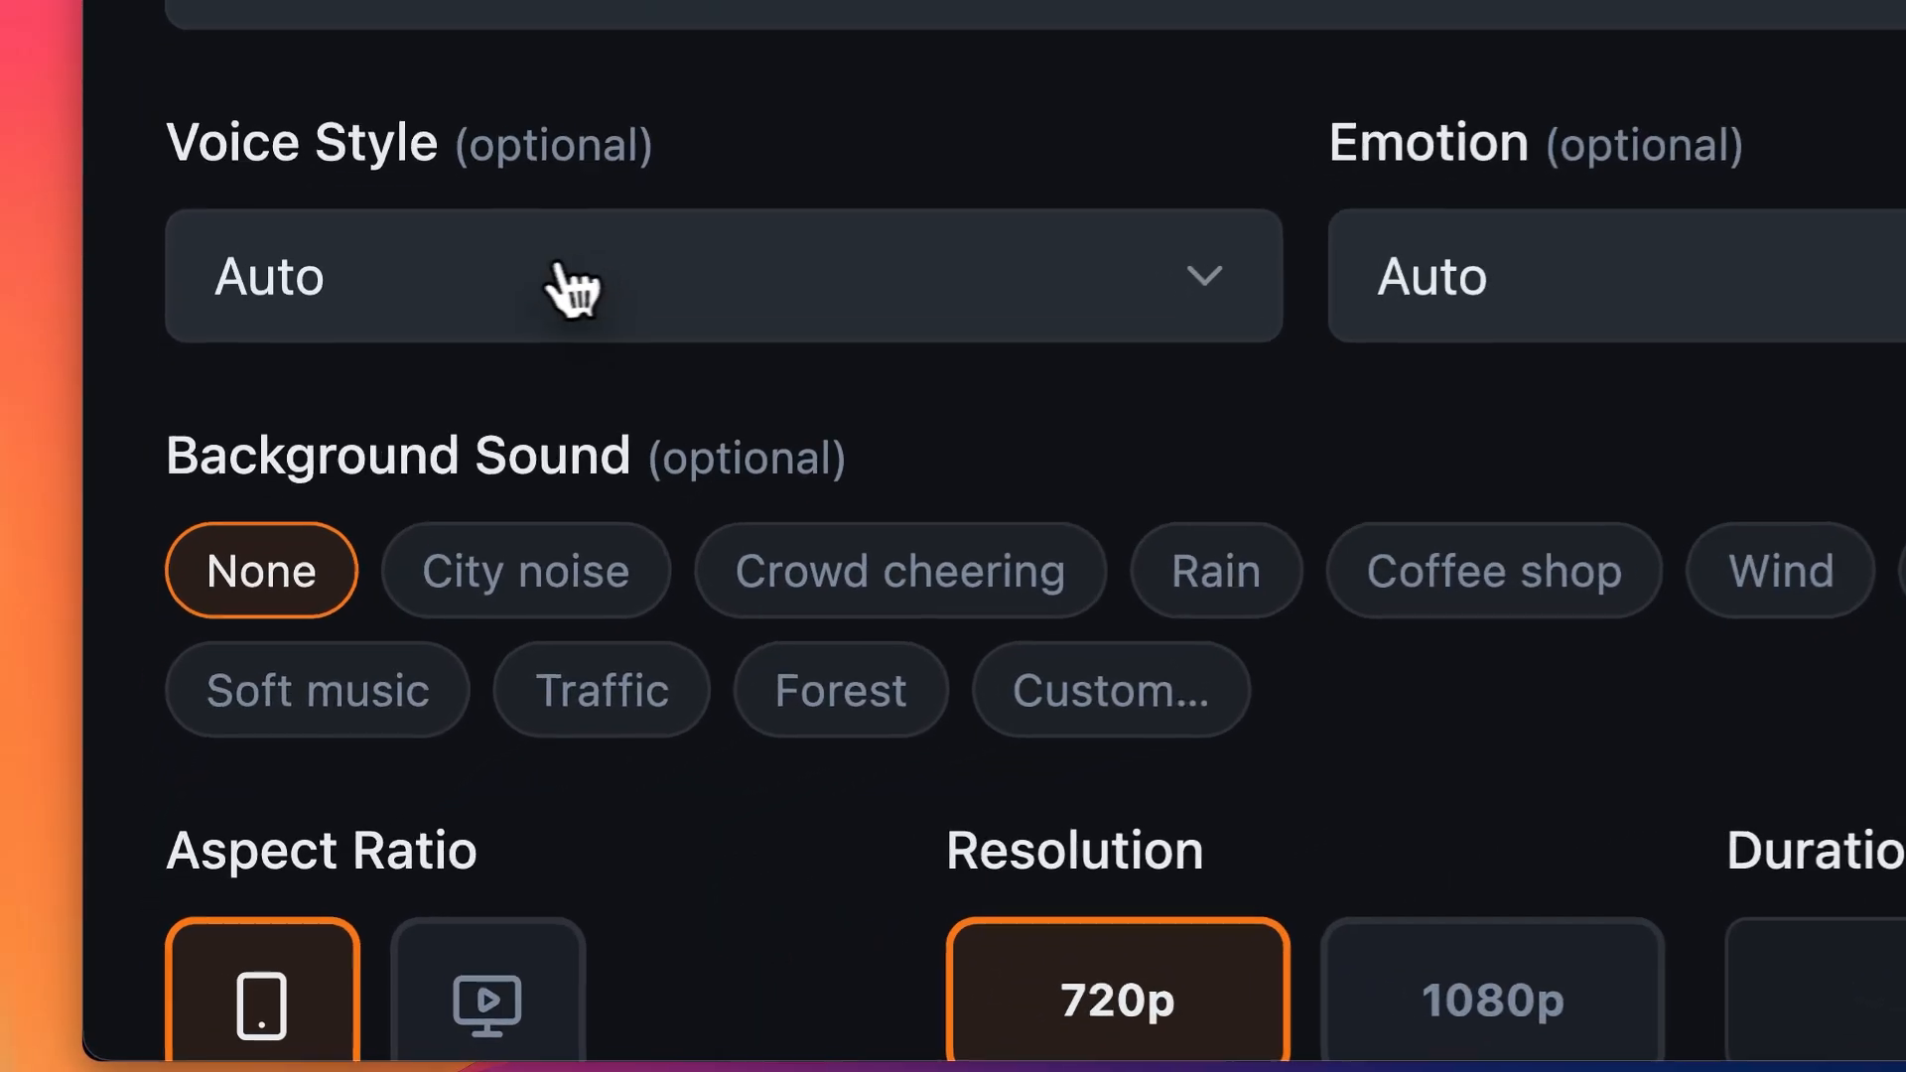
pyautogui.click(274, 462)
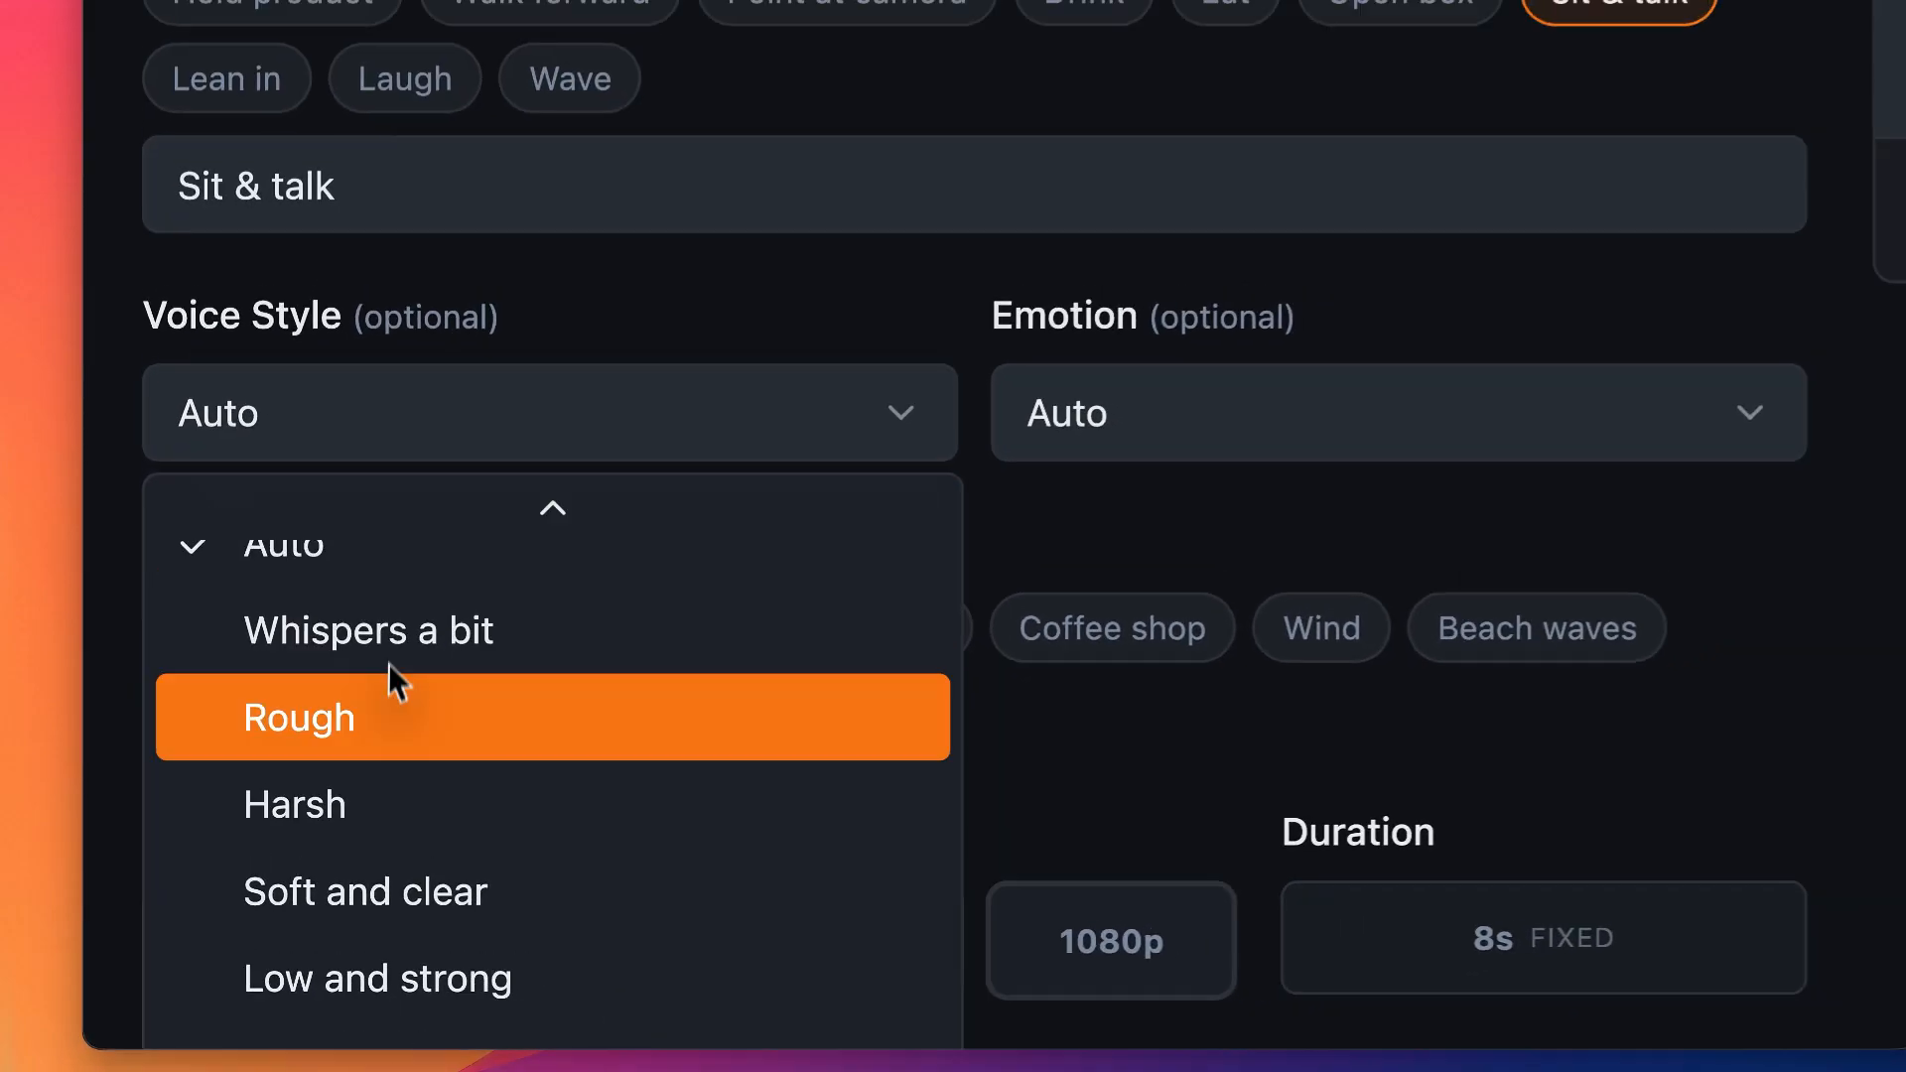
pyautogui.scroll(-1, 389, 675)
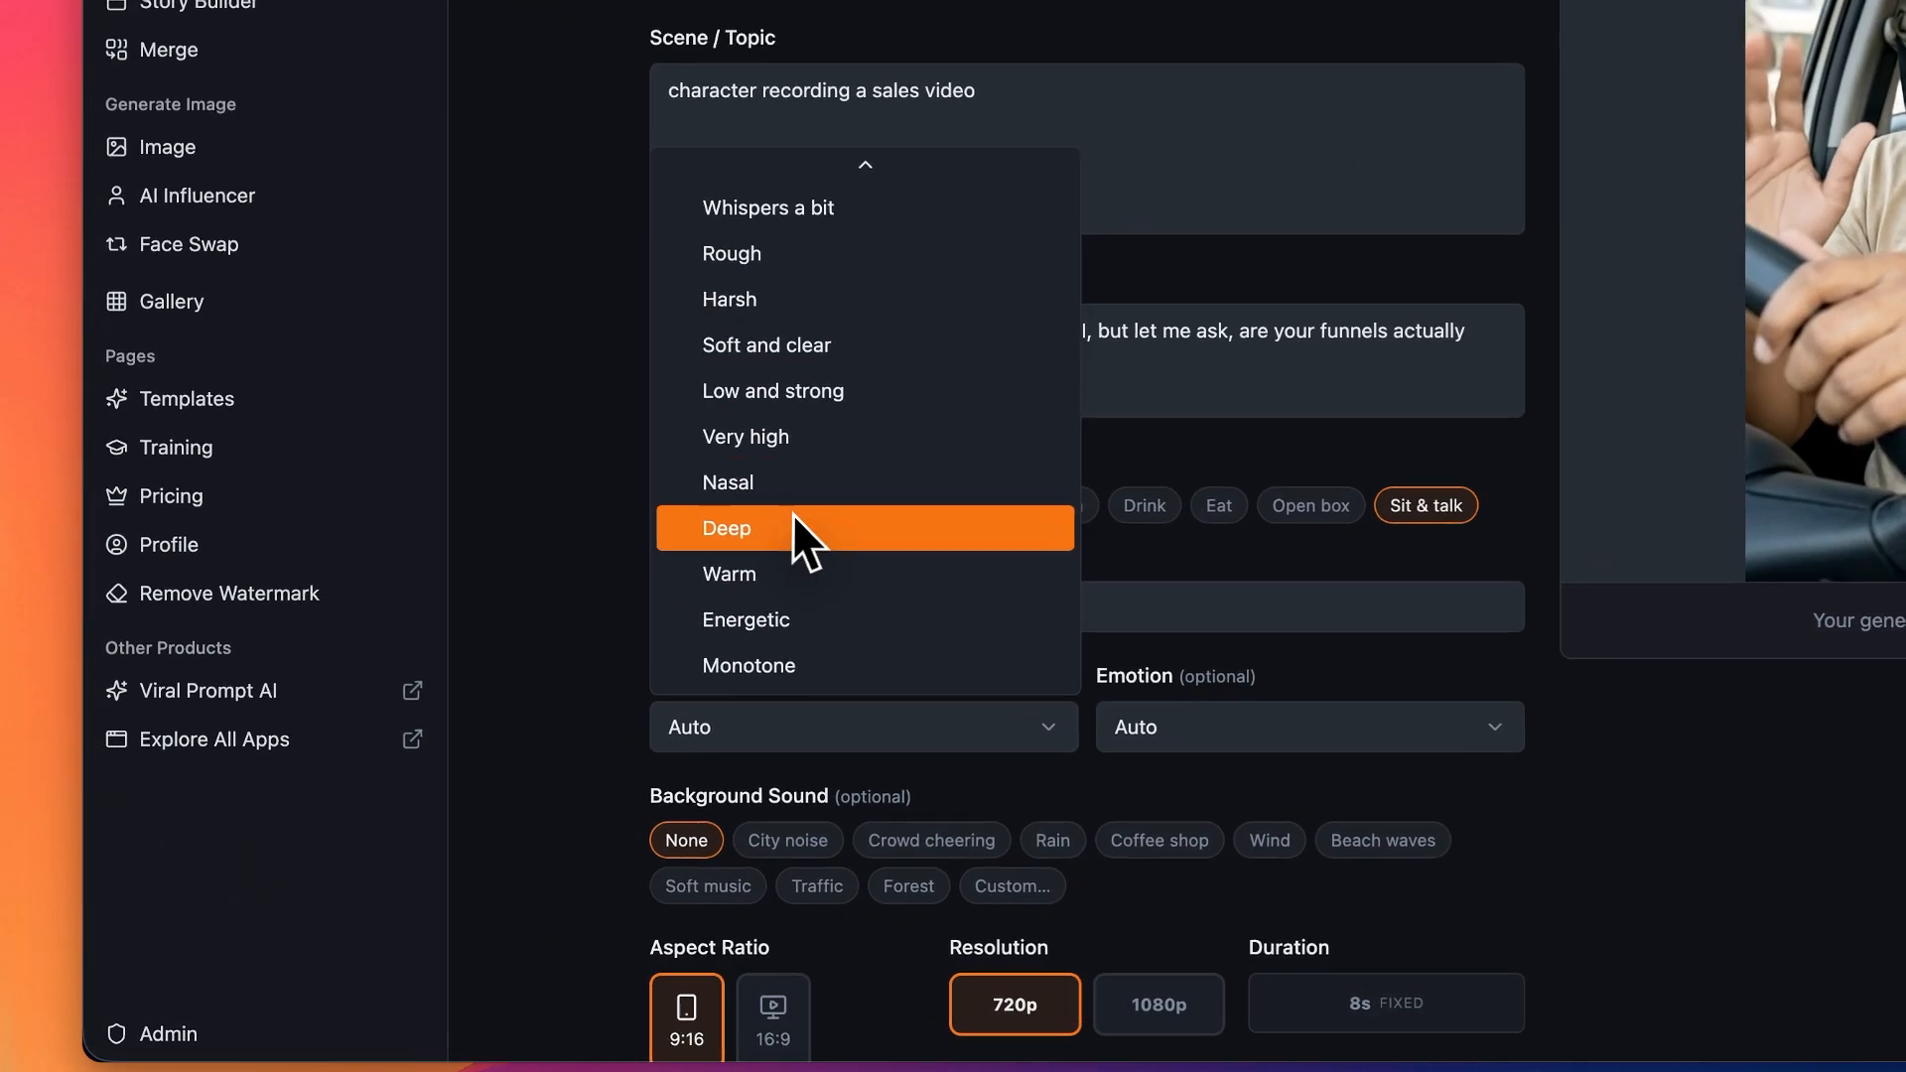
pyautogui.click(794, 517)
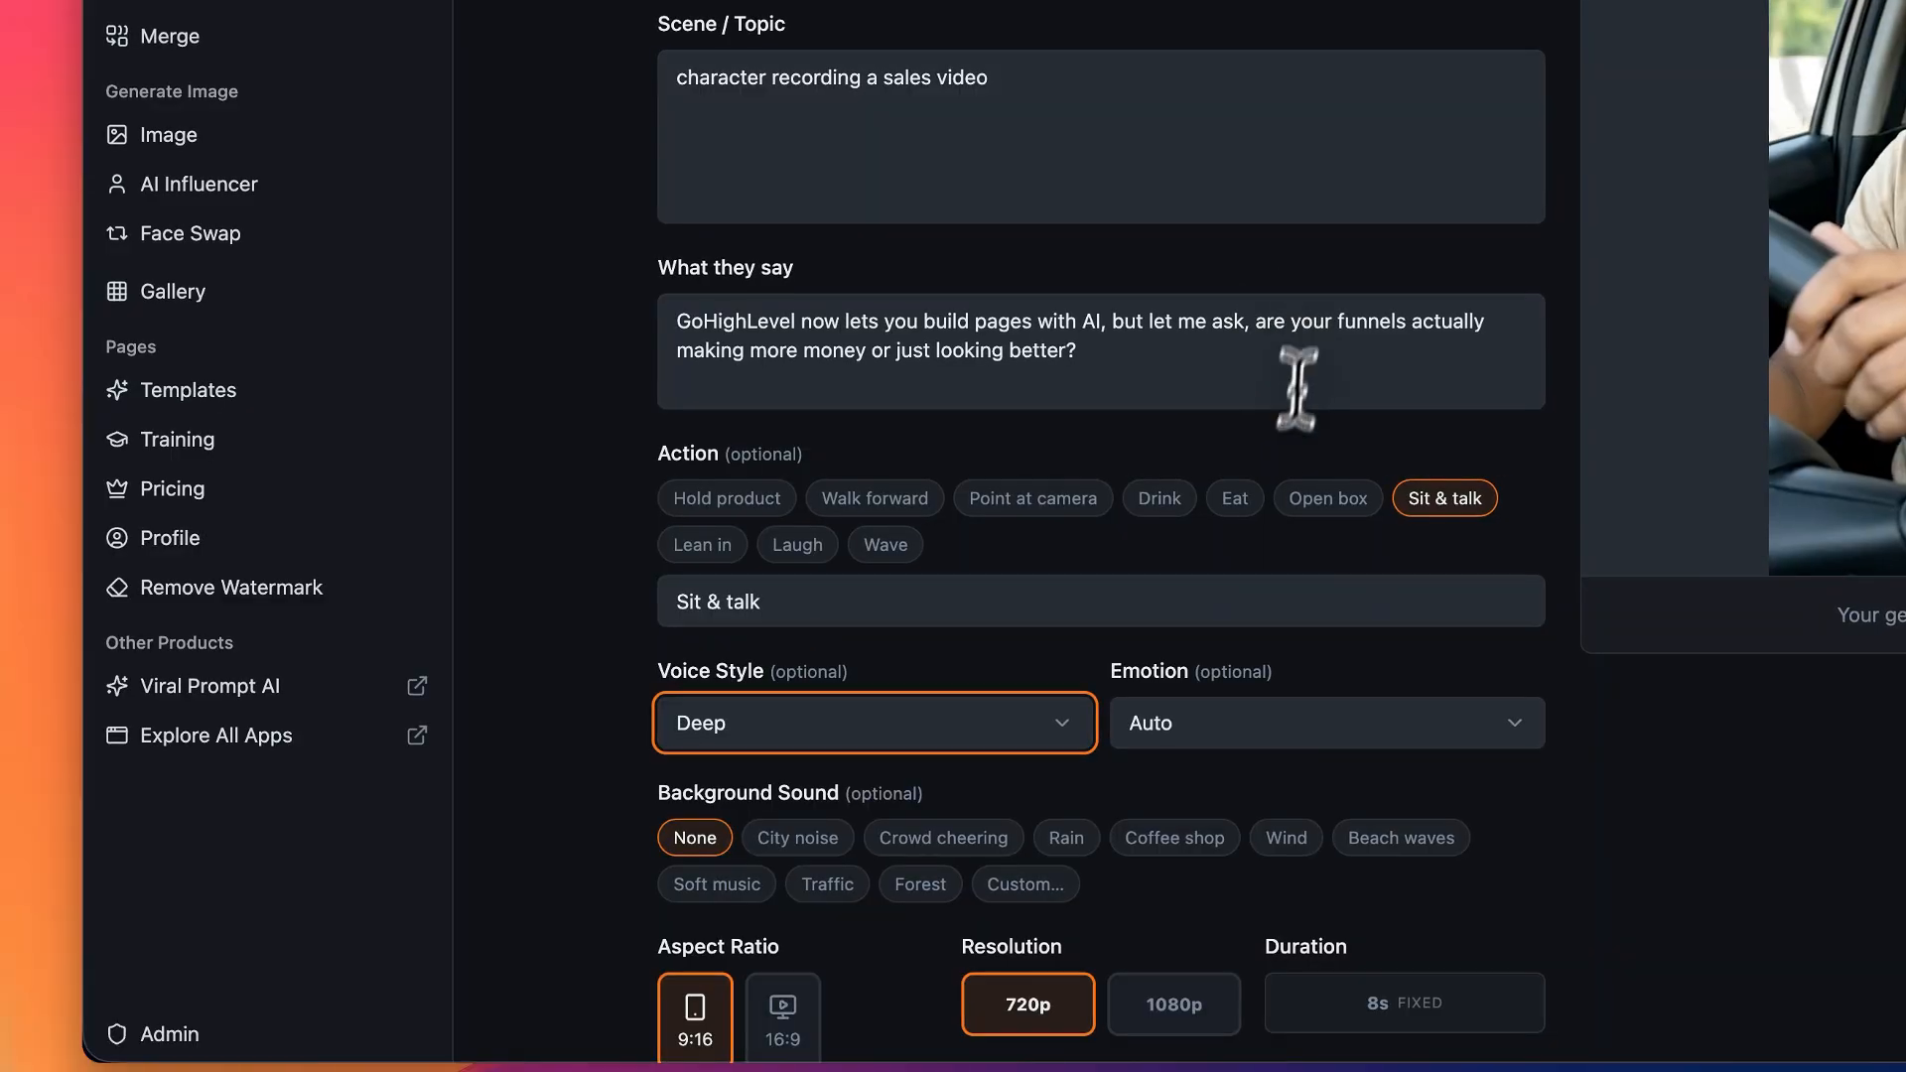
pyautogui.click(1247, 720)
pyautogui.scroll(-1, 1241, 477)
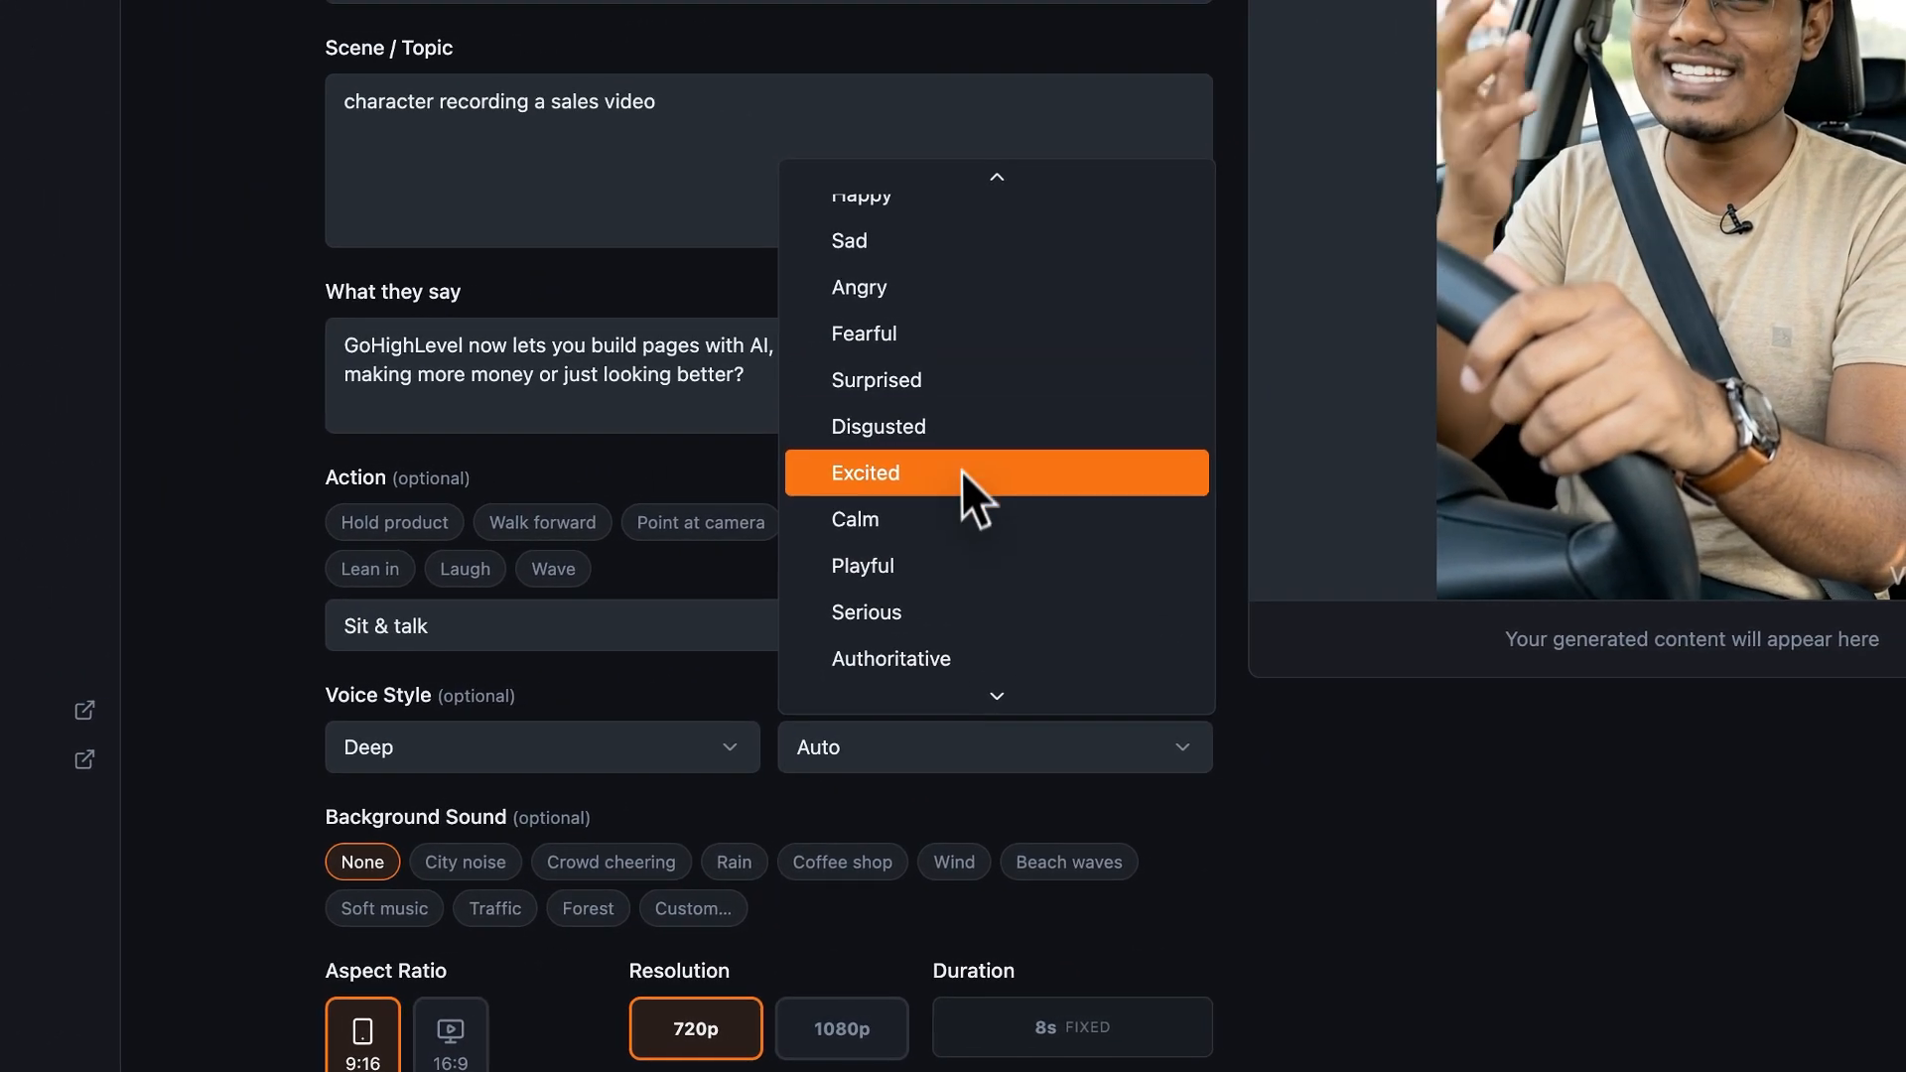
pyautogui.click(940, 675)
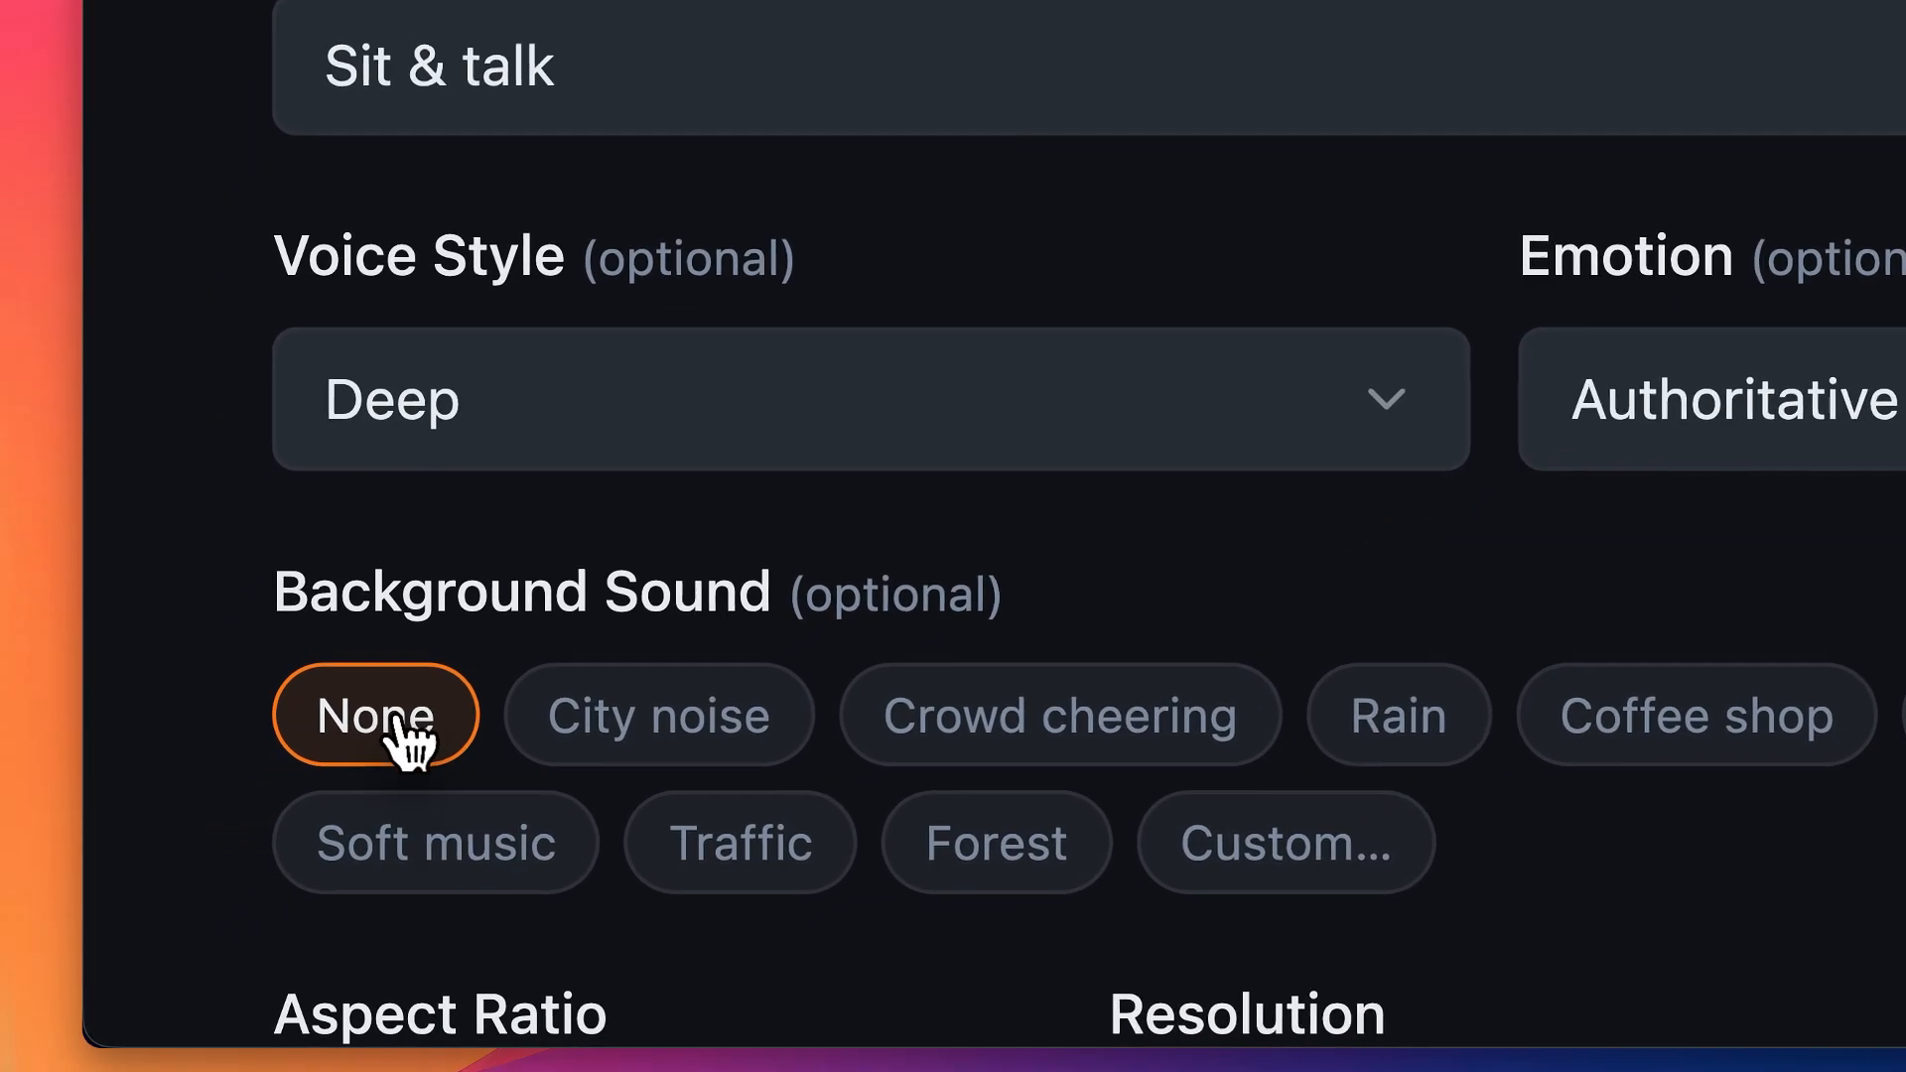
# Set the aspect ratio to 16:9, keep the 720p resolution, and generate the influencer video
pyautogui.scroll(-5, 391, 732)
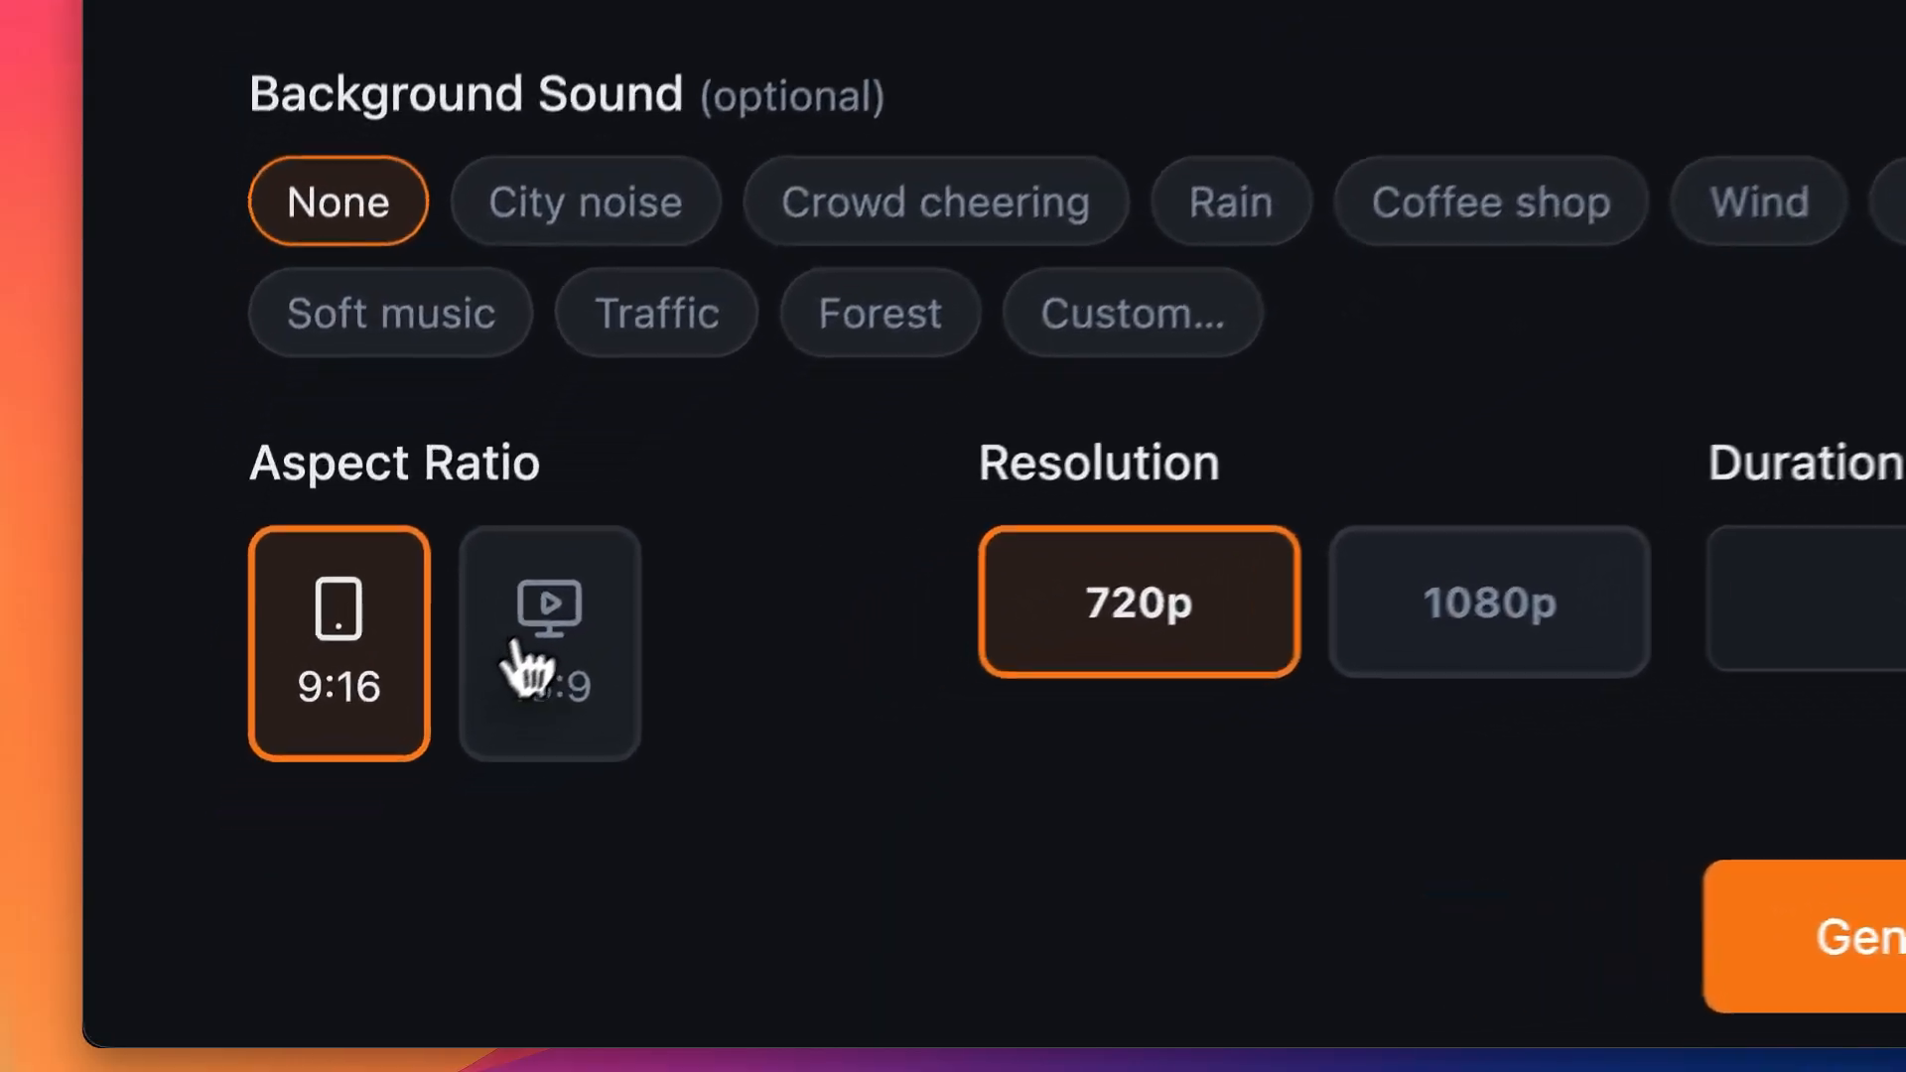
pyautogui.click(440, 725)
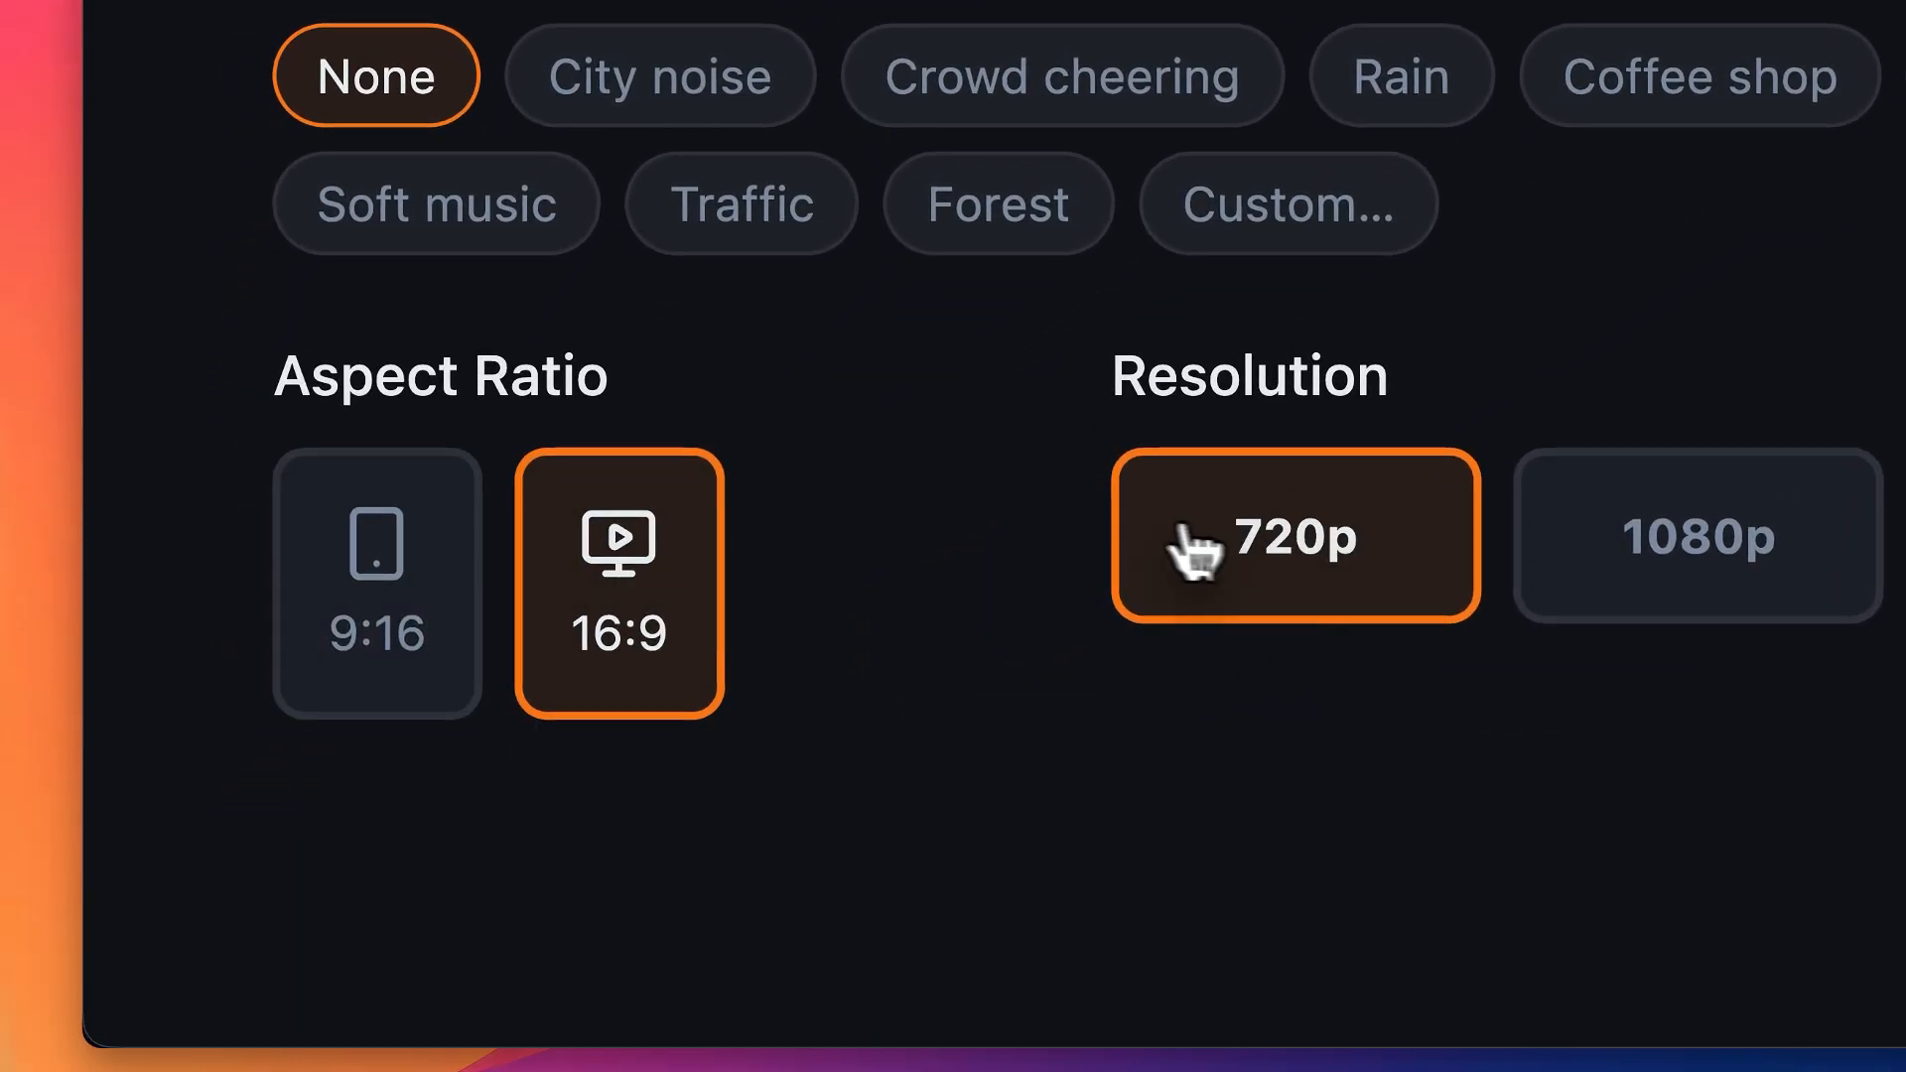
pyautogui.doubleClick(1285, 385)
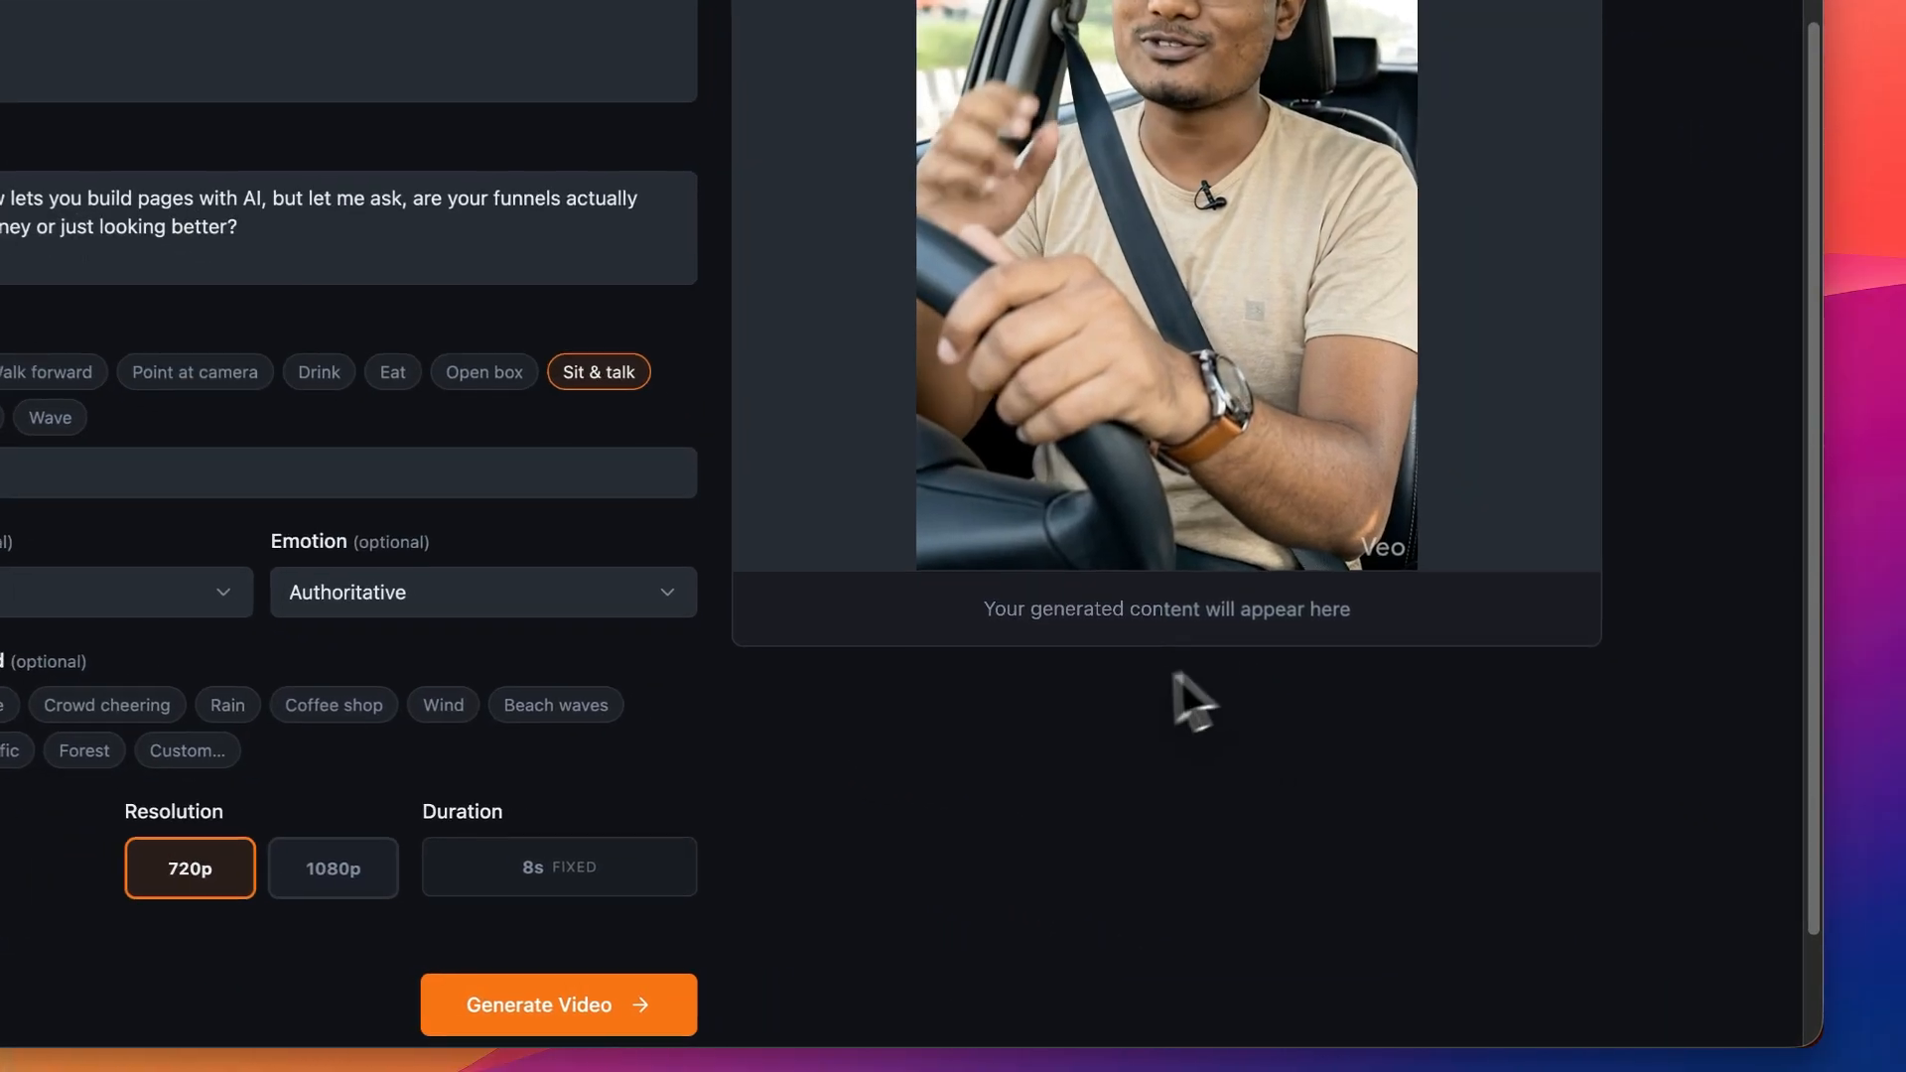
pyautogui.scroll(-3, 974, 757)
pyautogui.click(581, 829)
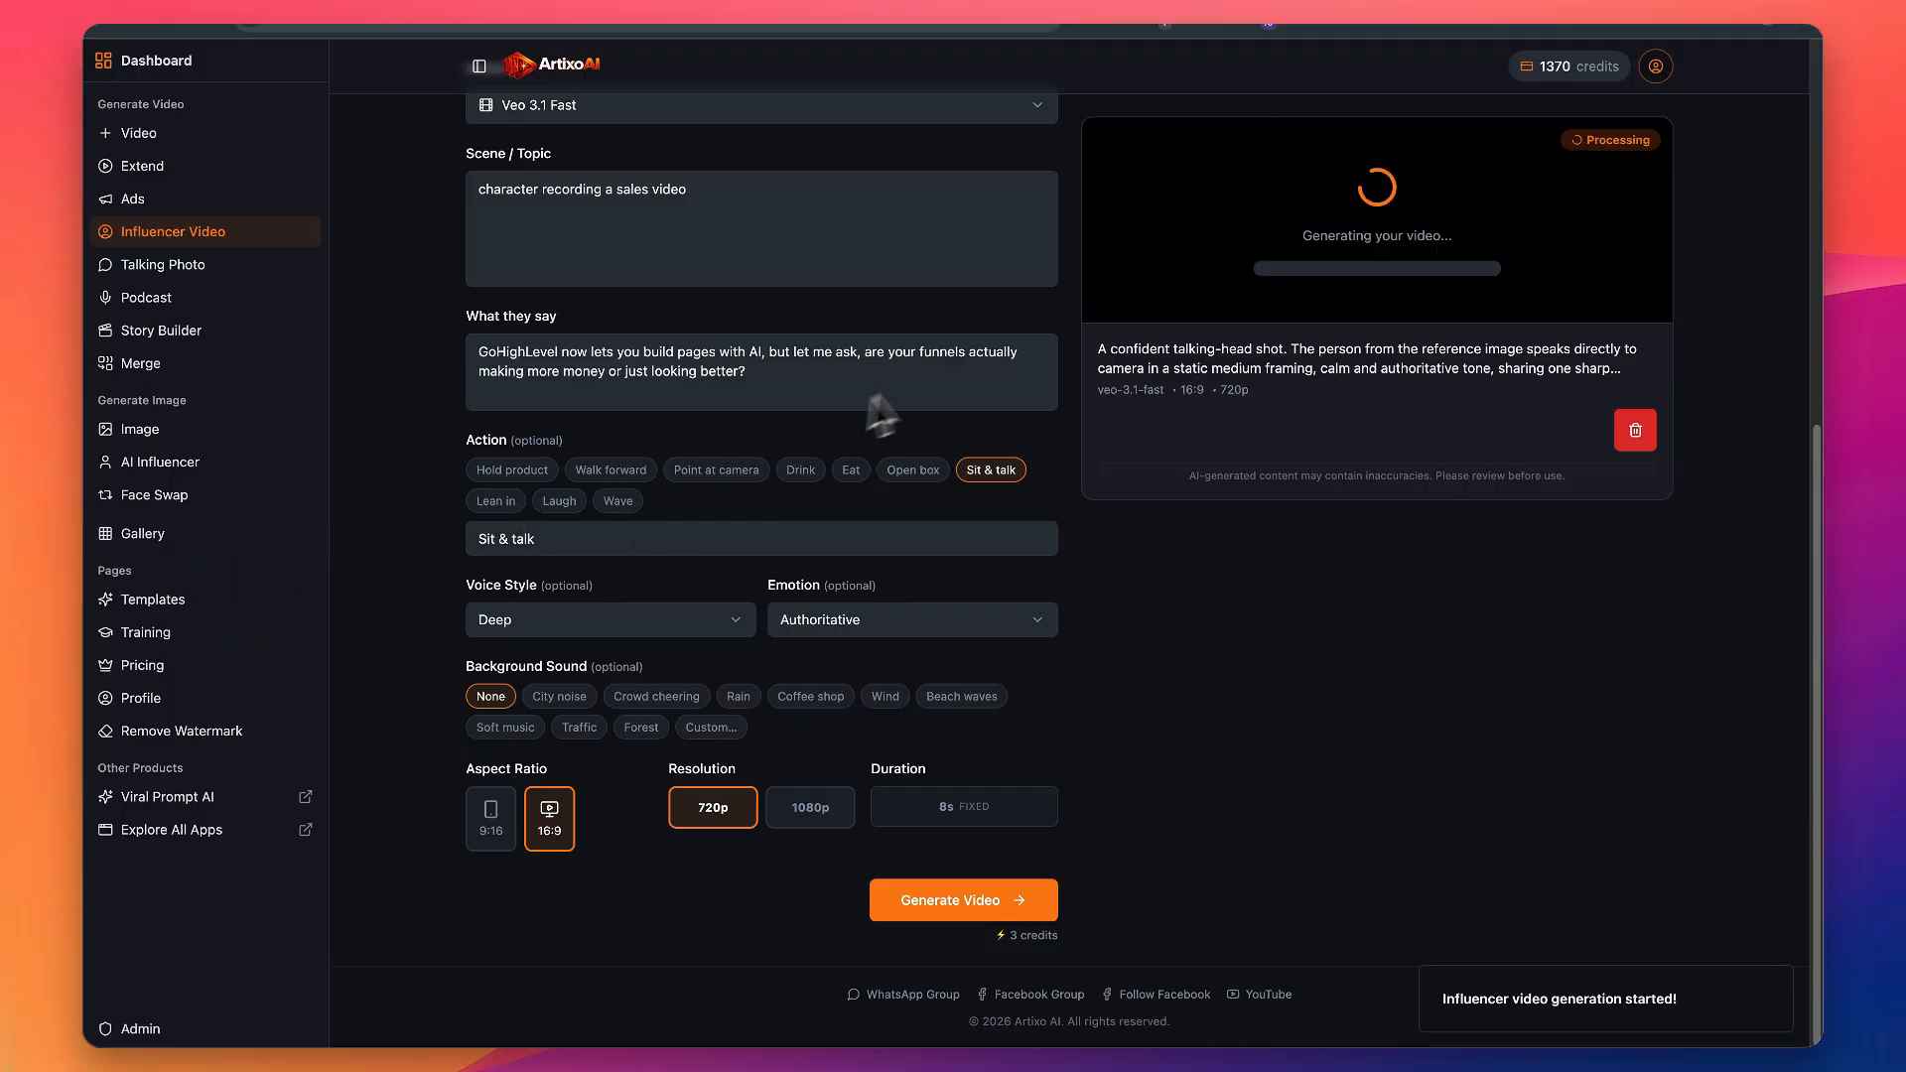
# Generate a clip with dialogue "Because generating a page is easy now, but increasing order value, boosting conversions, and building real funnel logic is where most users struggle."
pyautogui.scroll(1, 881, 415)
pyautogui.scroll(3, 709, 402)
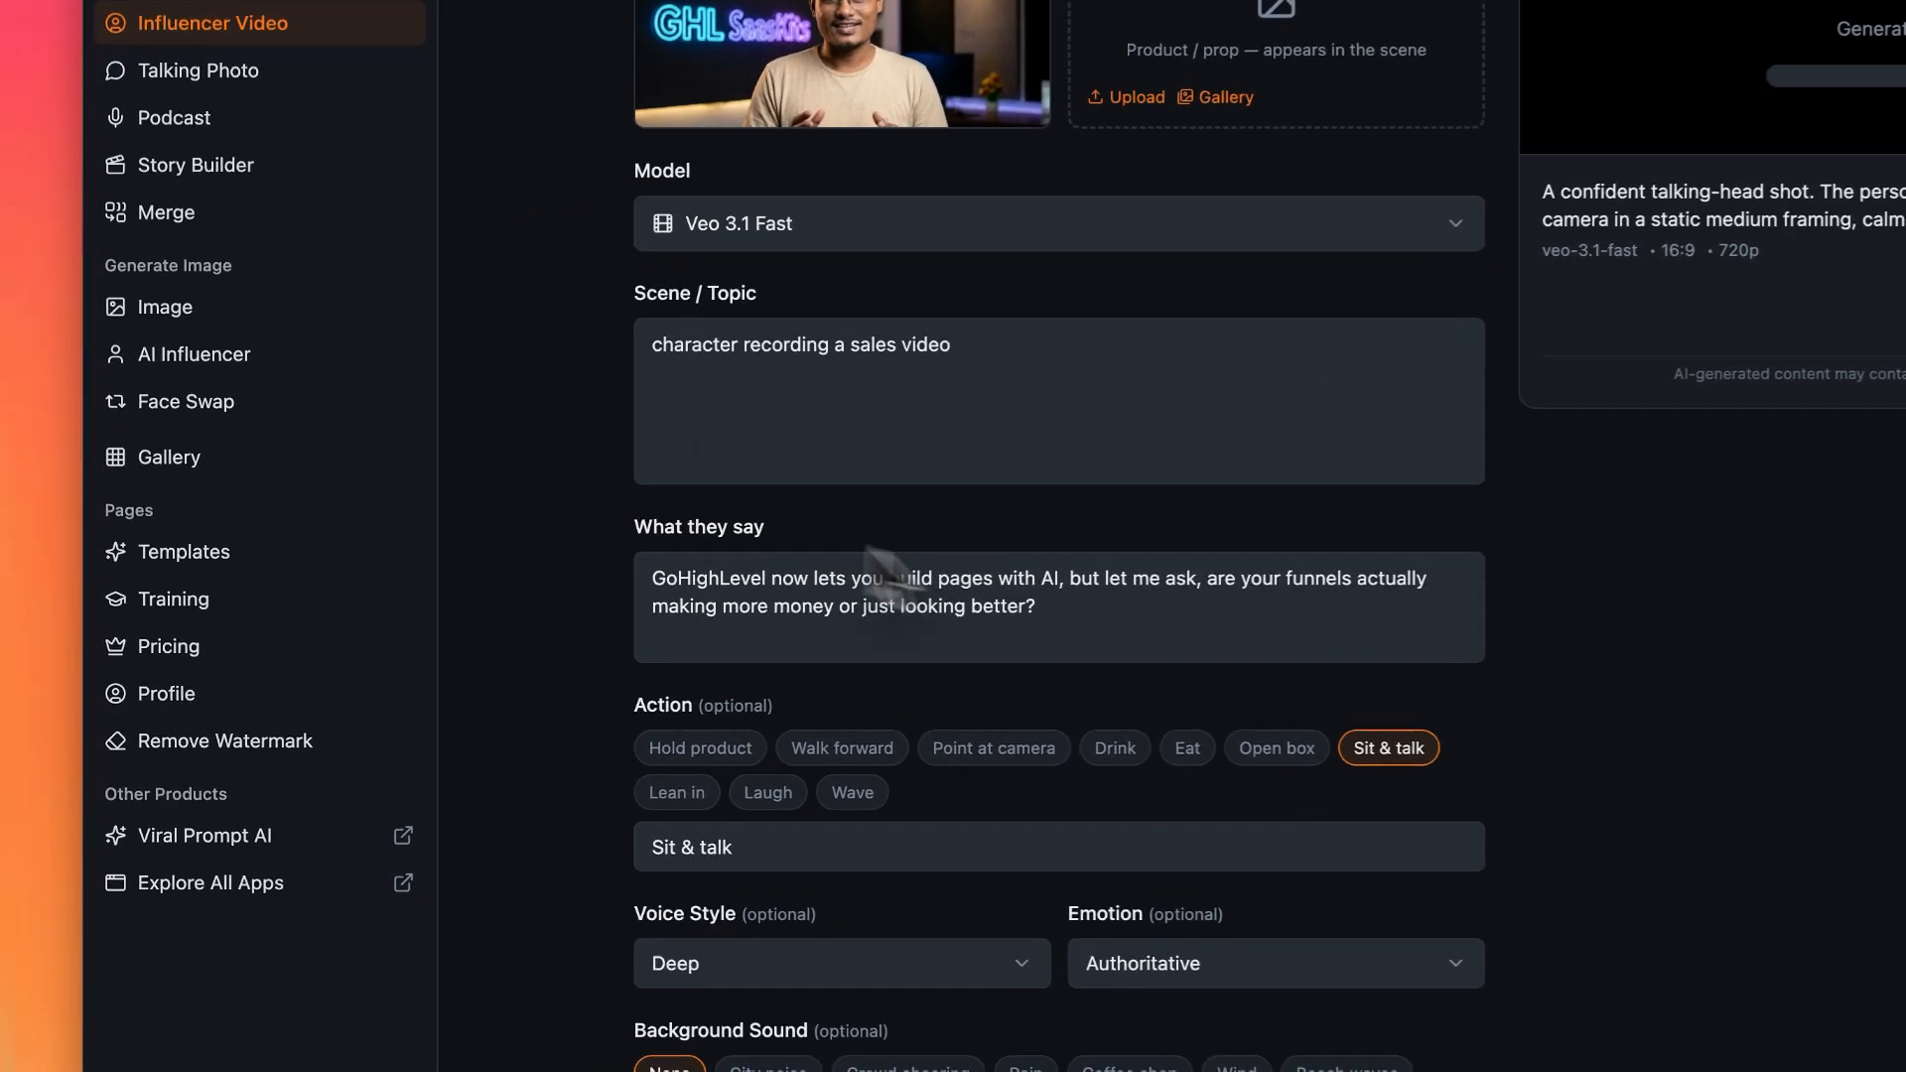
pyautogui.click(662, 405)
pyautogui.hotkey('ctrl', 'a')
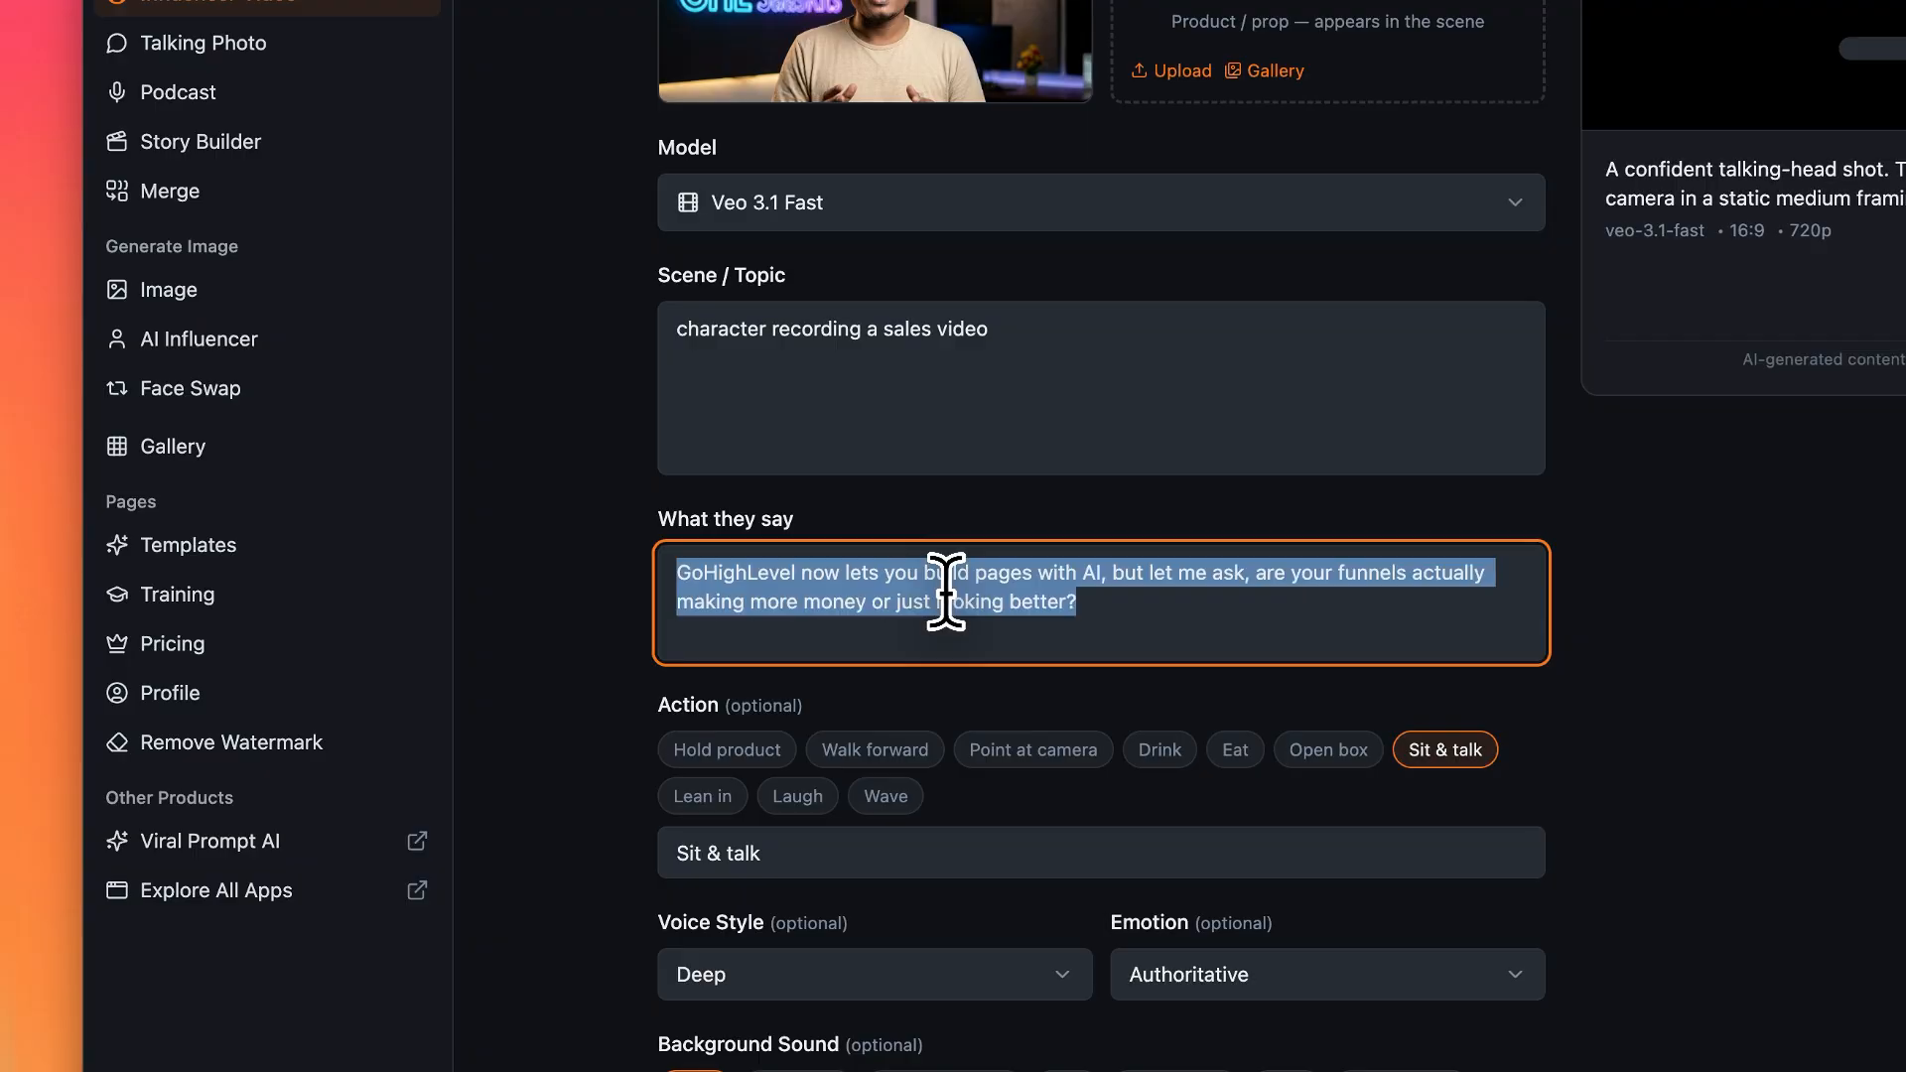
pyautogui.write('Because generating a page is easy now, but increasing order value, boosting conversions, and building real funnel logic is where most users struggle.')
pyautogui.scroll(-5, 1579, 616)
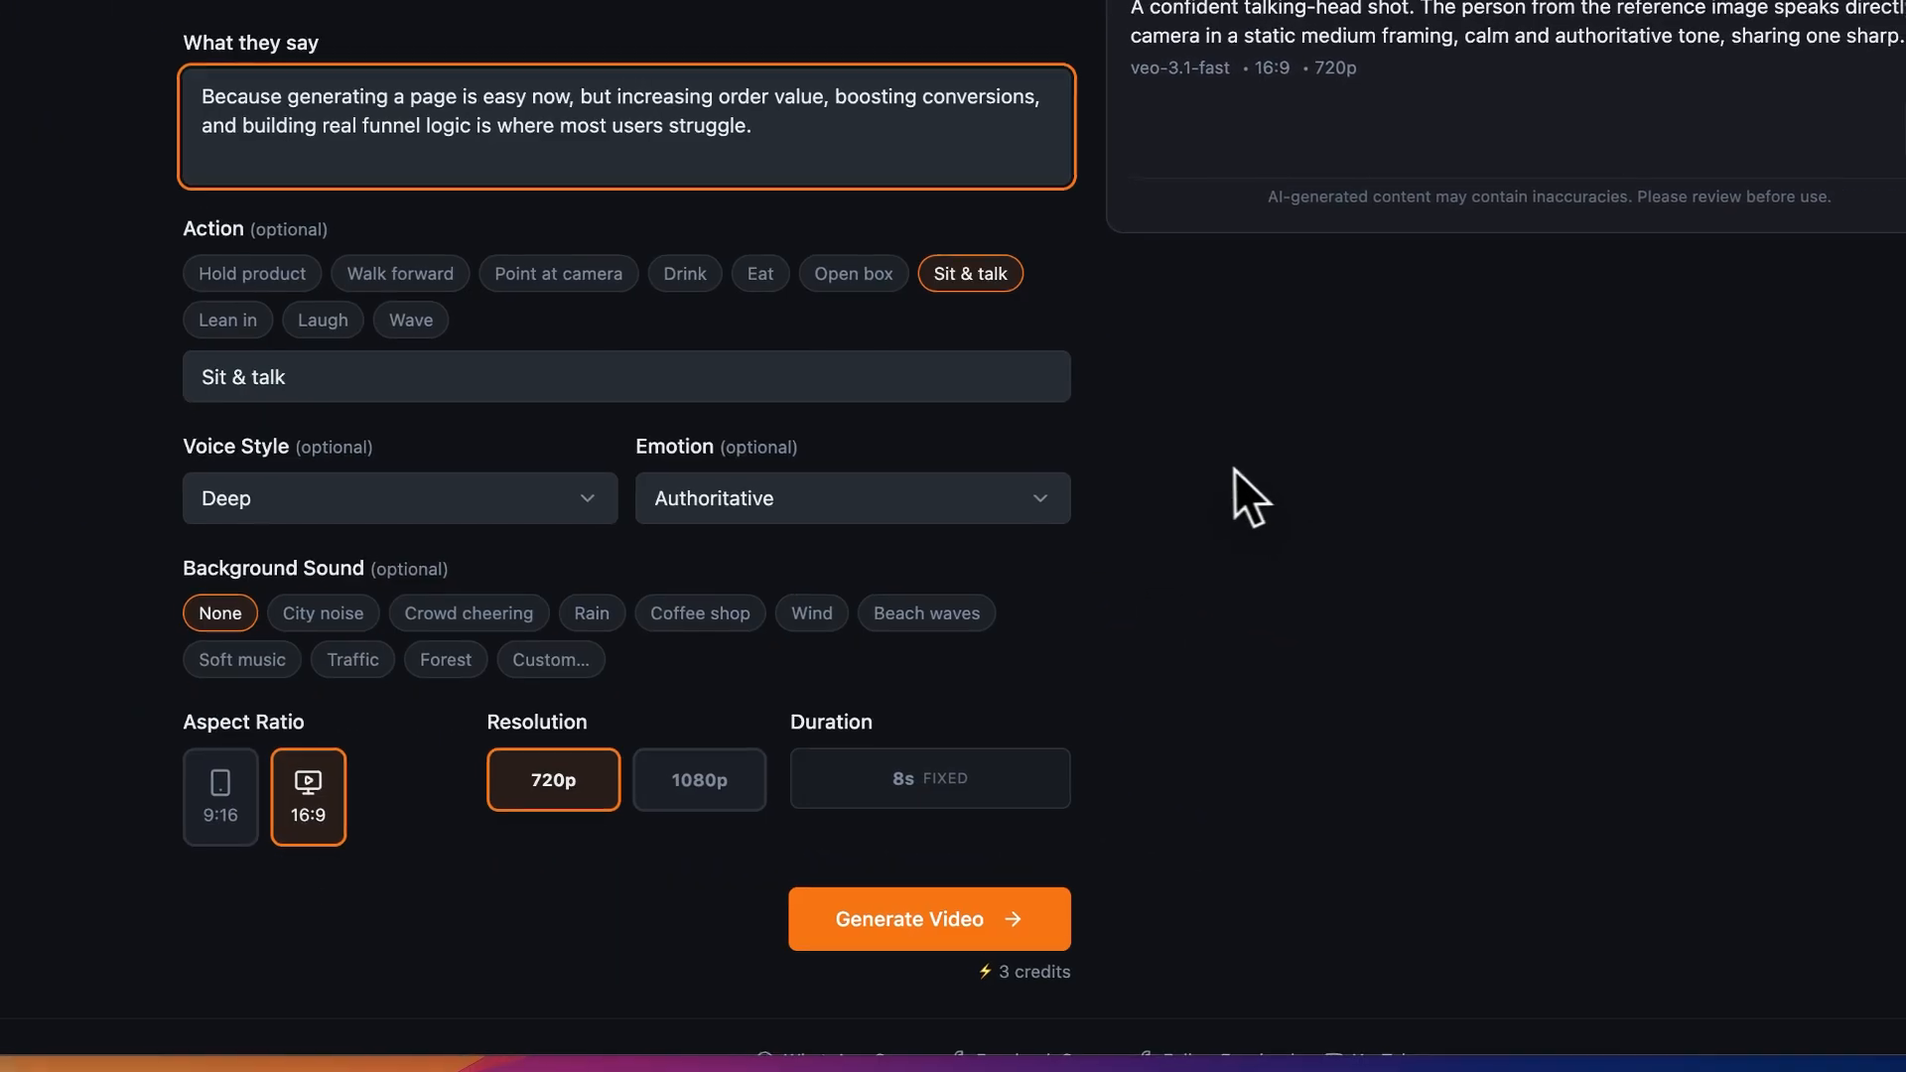
pyautogui.click(998, 912)
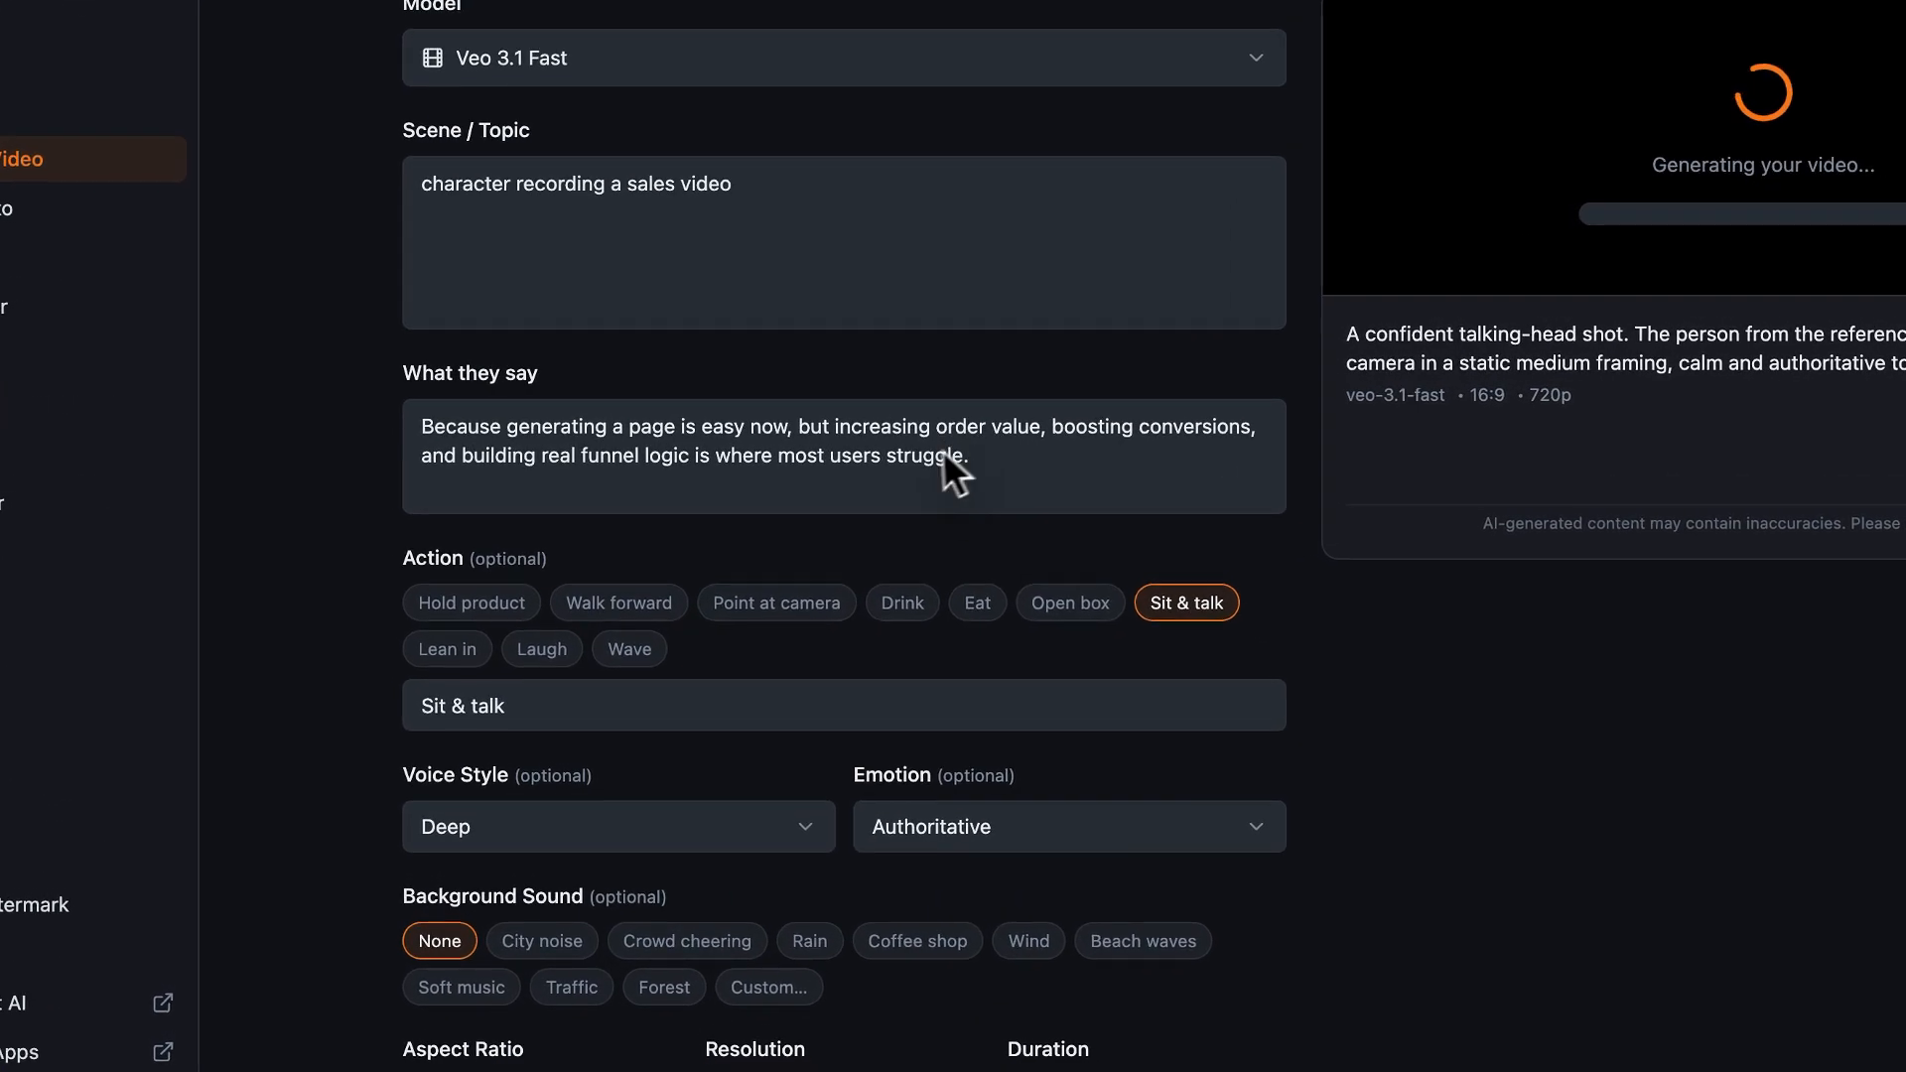
# Generate a clip with dialogue "AI gives you structure, but it does not install revenue systems like upsells, smart selections, urgency triggers, and backend control that drive profit."
pyautogui.click(808, 430)
pyautogui.hotkey('ctrl', 'a')
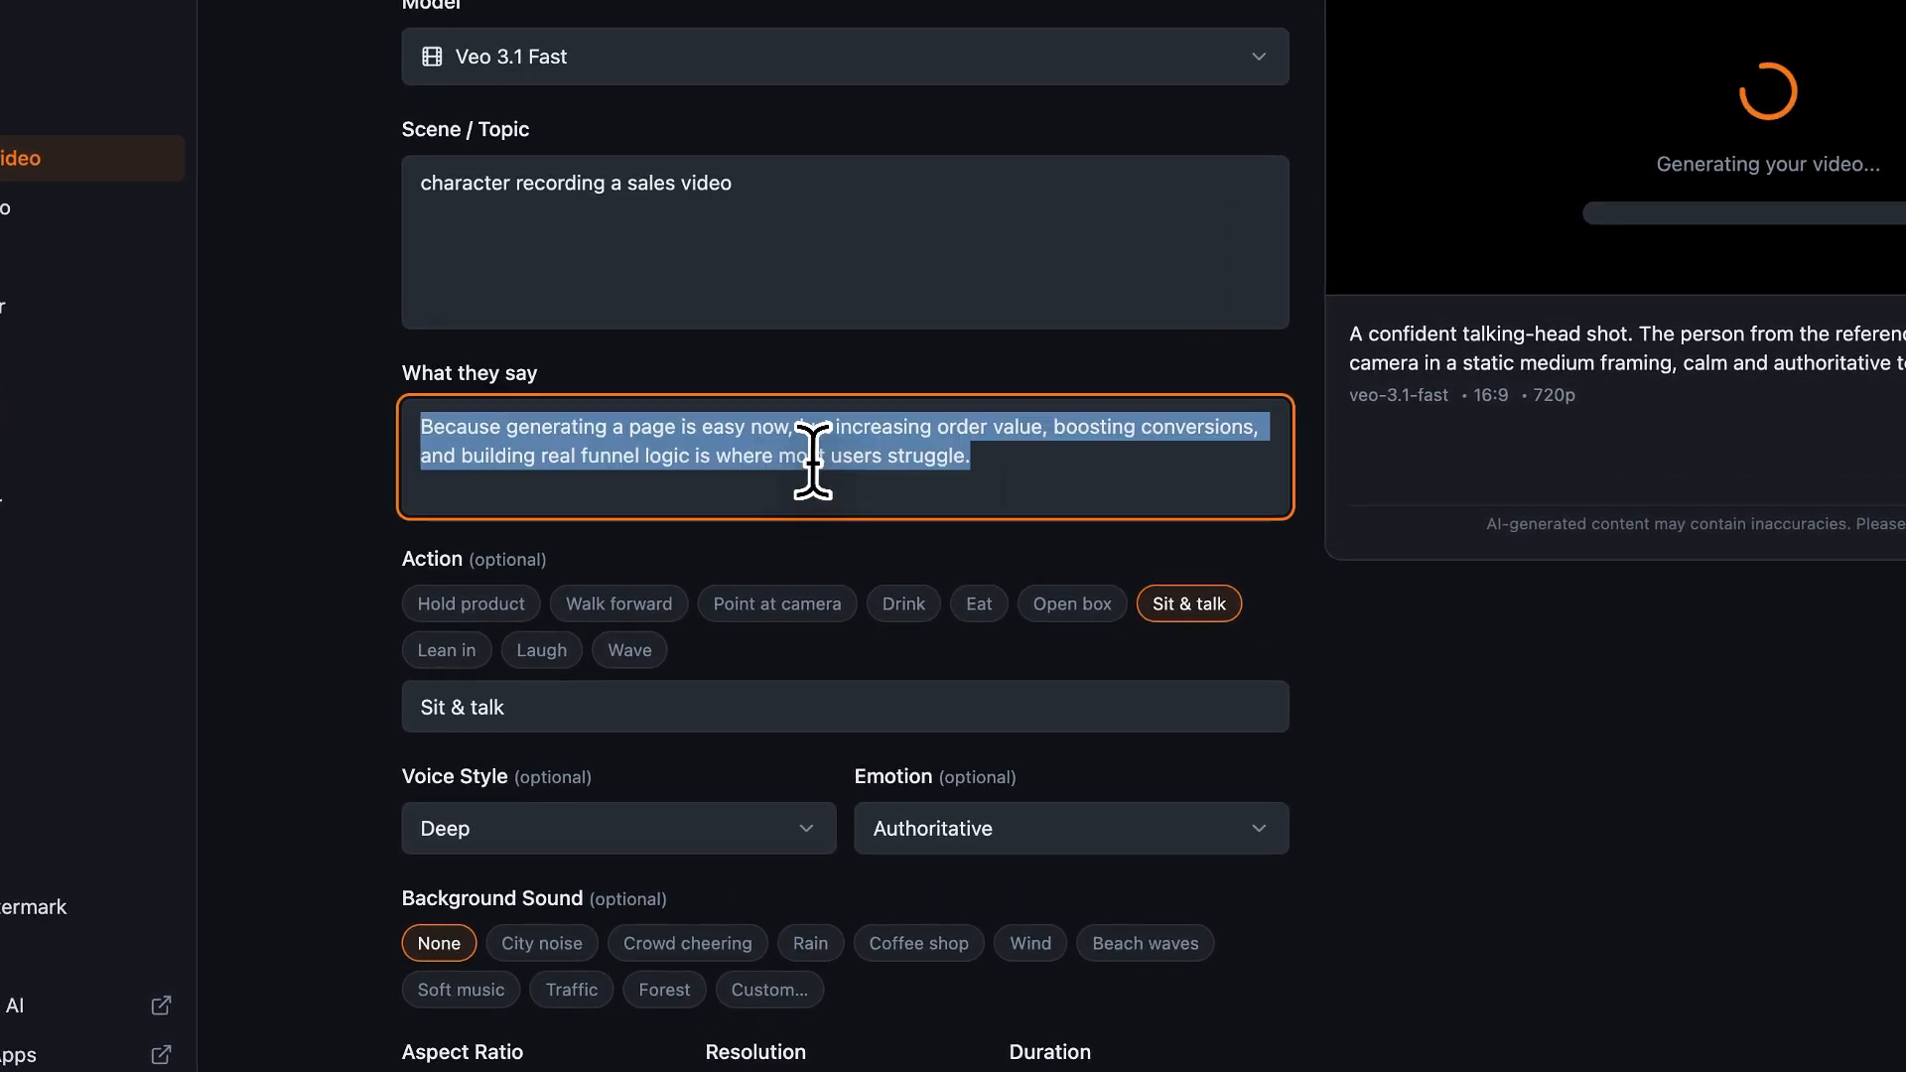
pyautogui.write('AI gives you structure, but it does not install revenue systems like upsells, smart selections, urgency triggers, and backend control that drive profit.')
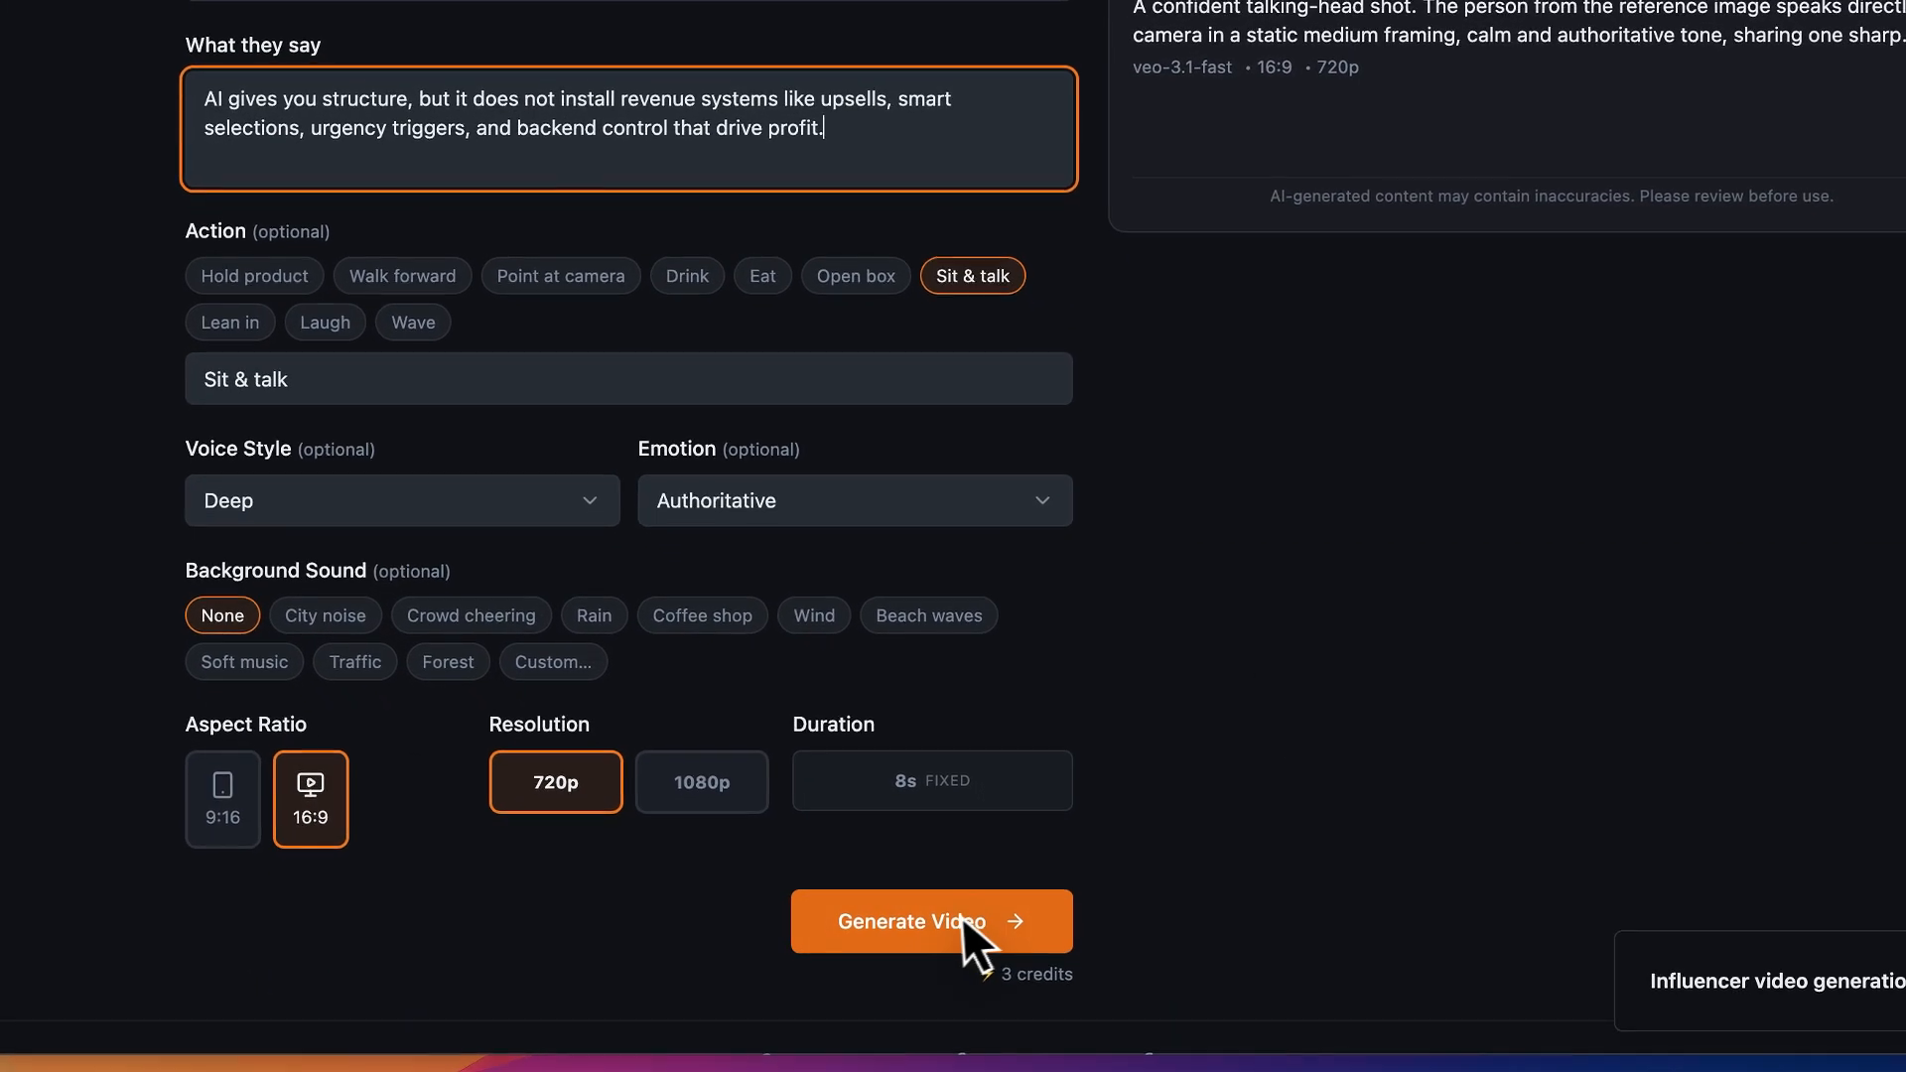
pyautogui.click(958, 912)
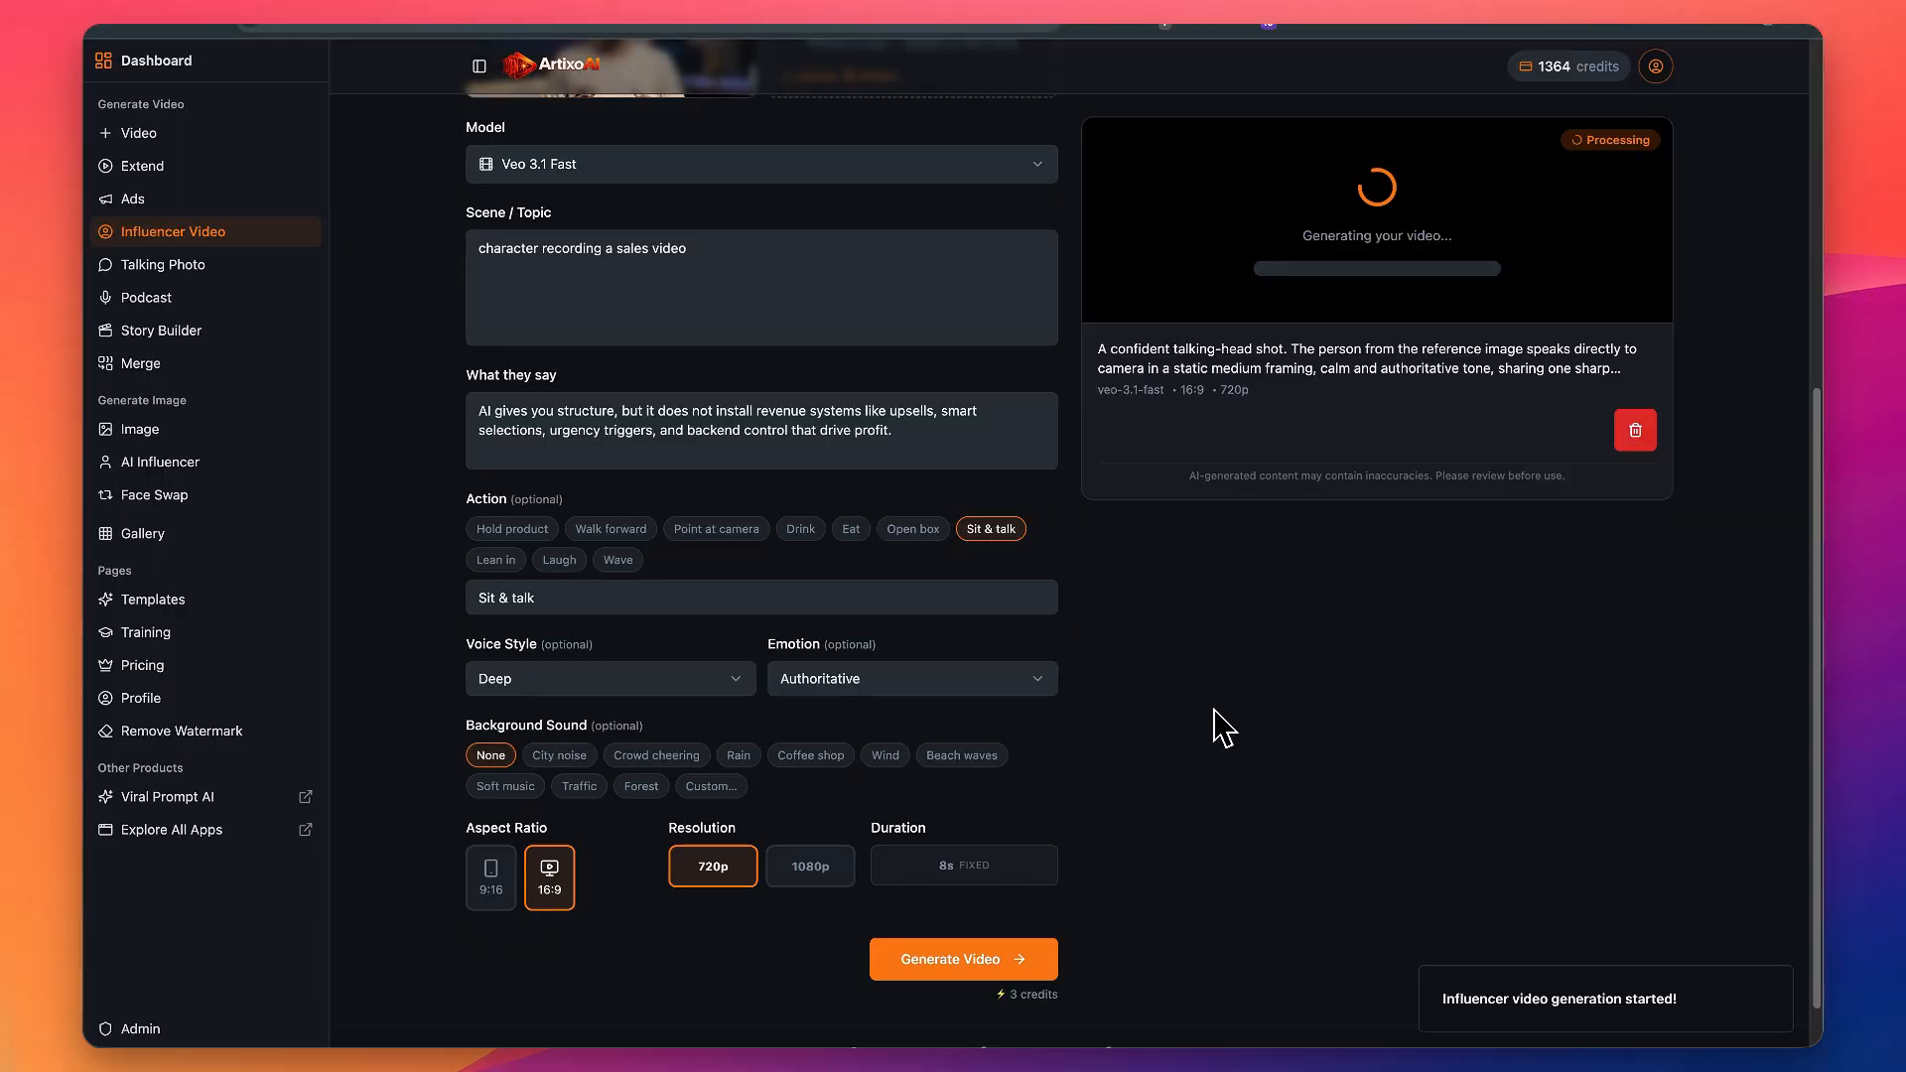
# Review the influencer video settings, from the style and avatar image to the scene, dialogue, action and voice options
pyautogui.scroll(3, 1207, 695)
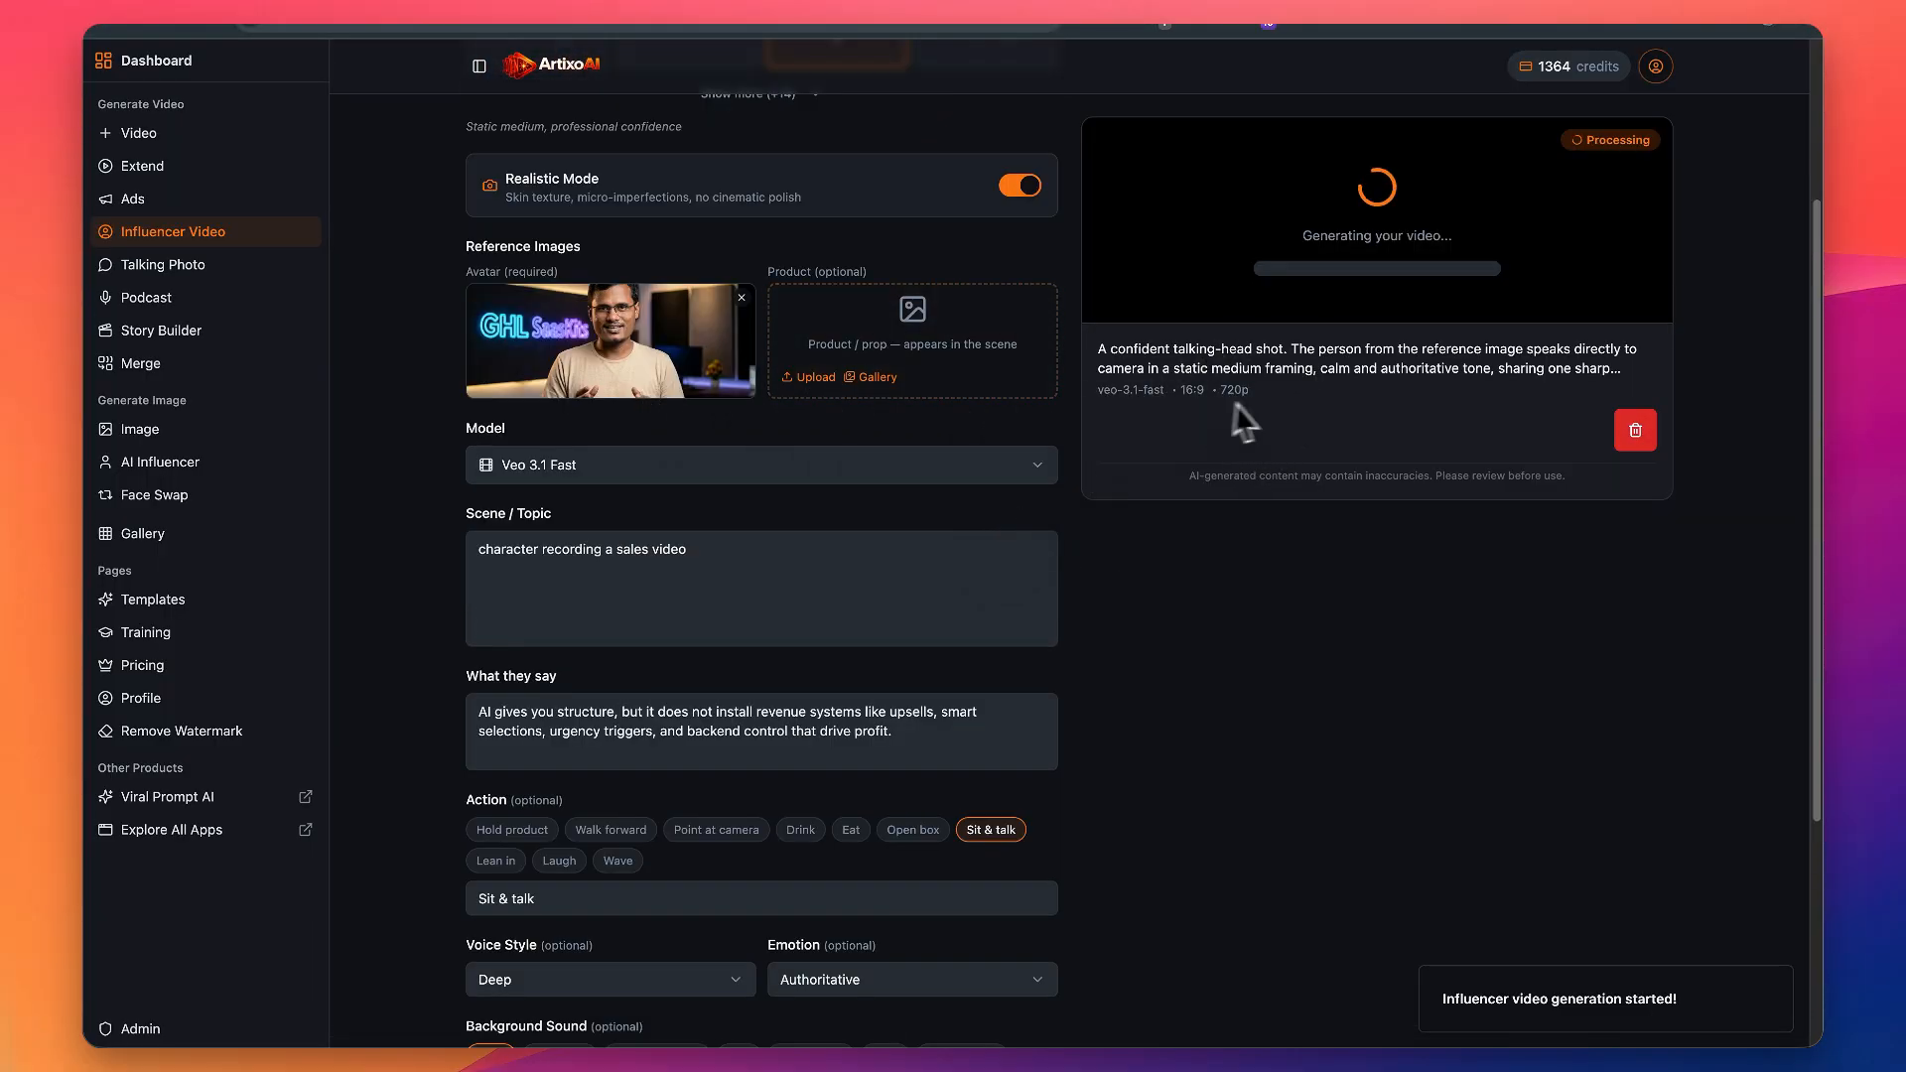
pyautogui.scroll(3, 1367, 407)
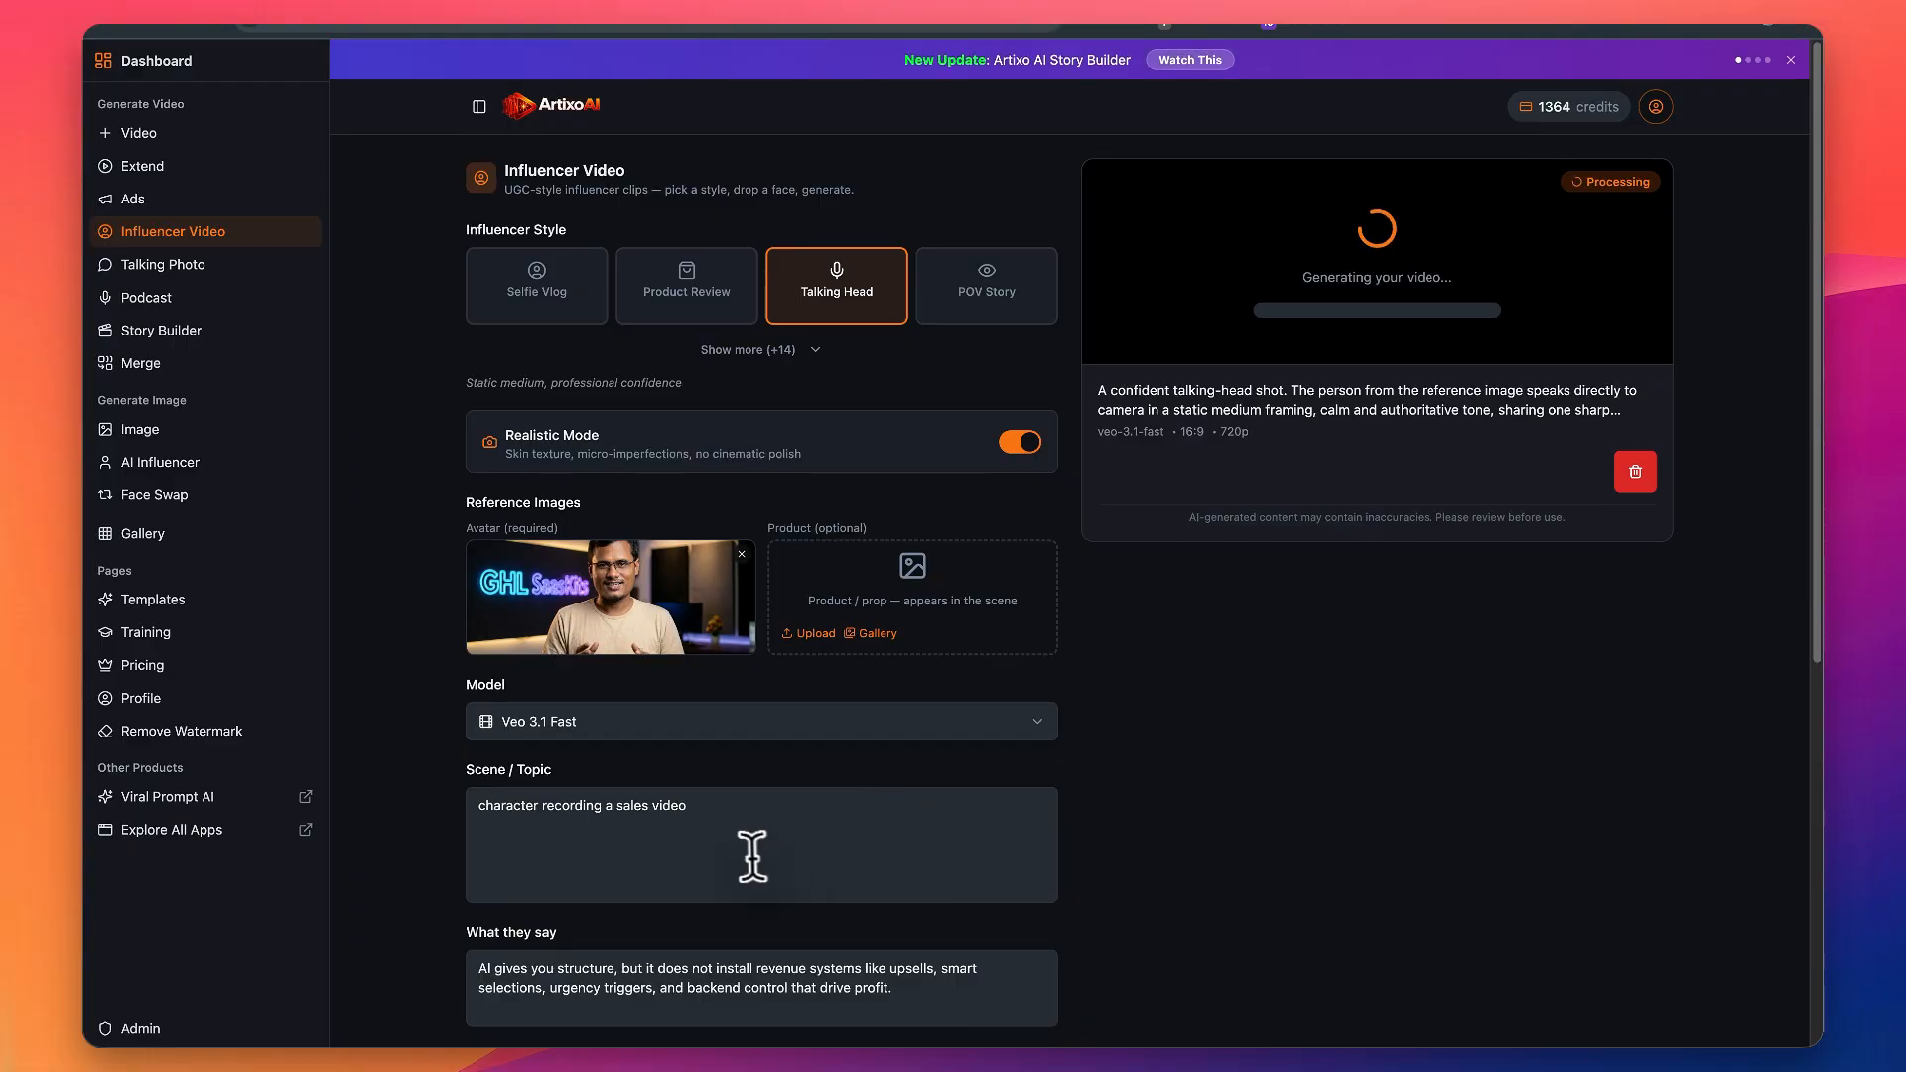
pyautogui.scroll(-1, 753, 855)
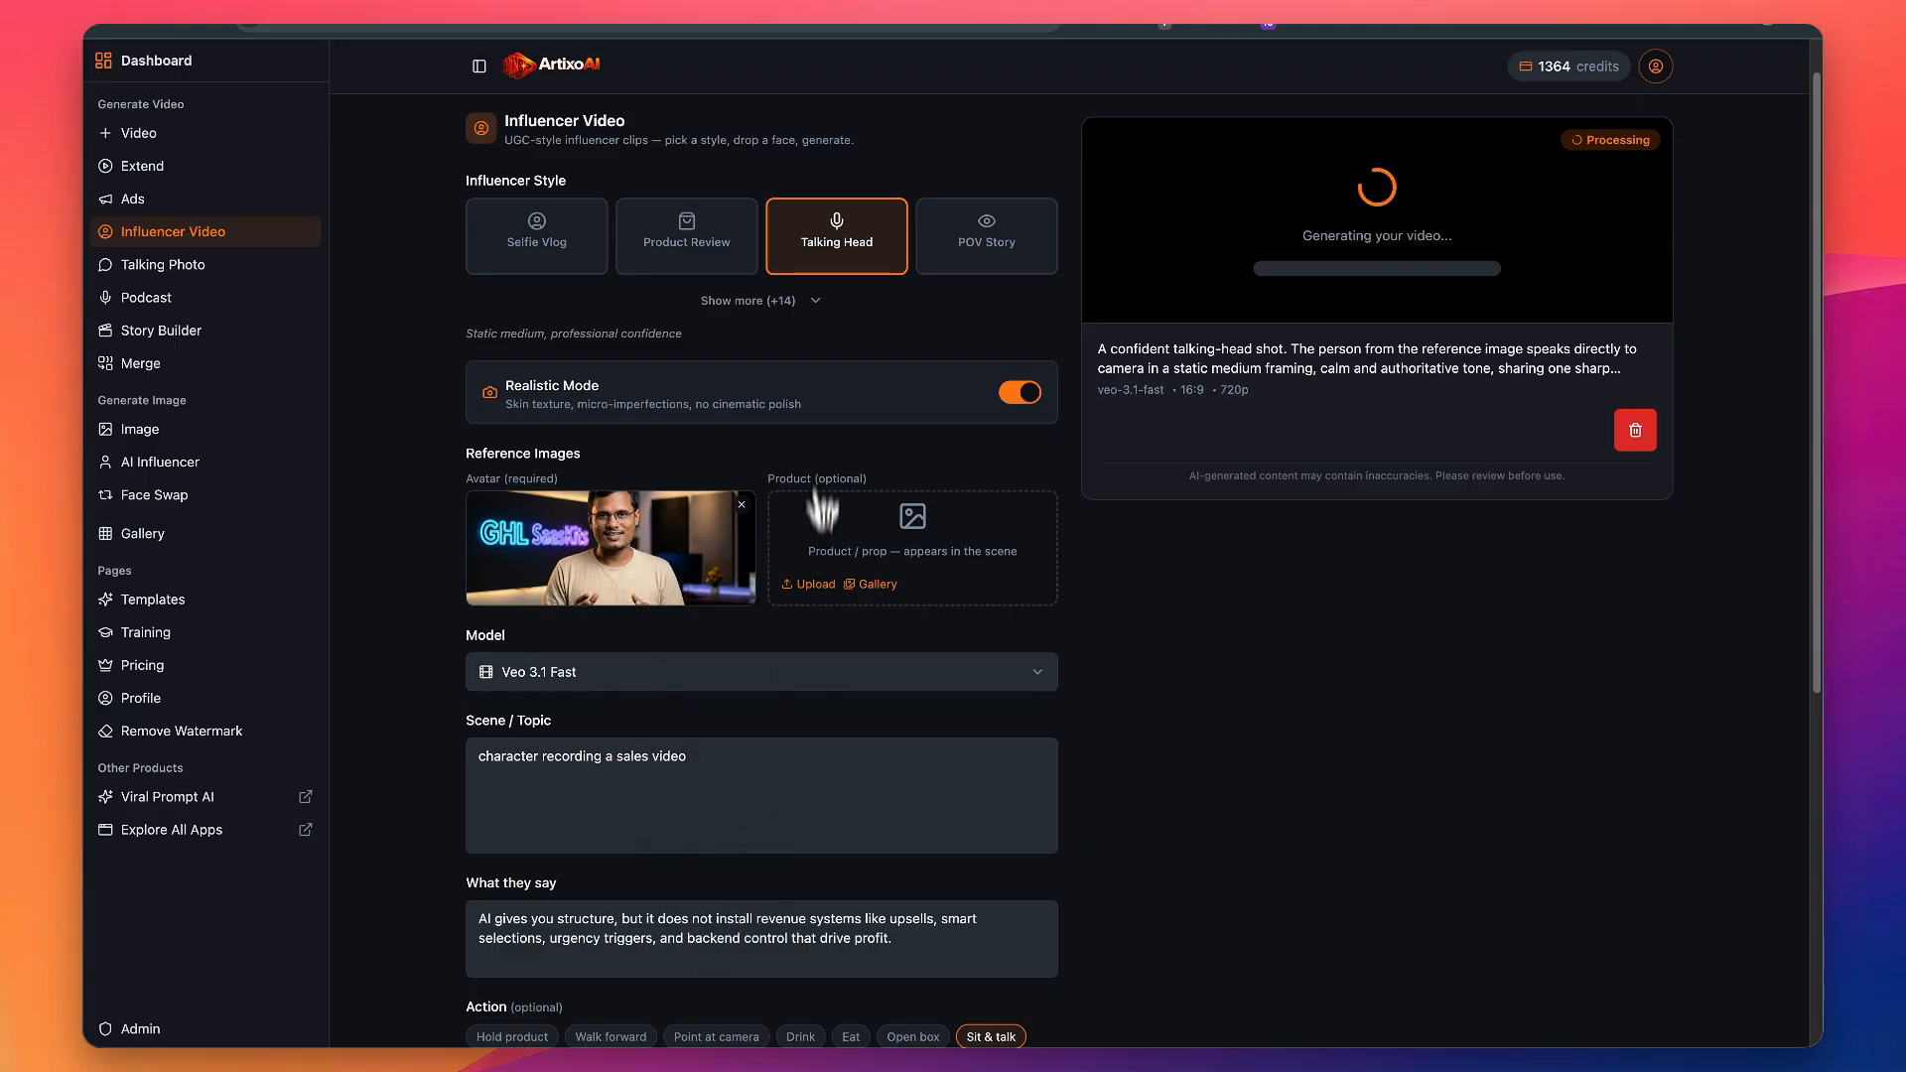
pyautogui.scroll(-1, 779, 432)
pyautogui.scroll(-5, 701, 450)
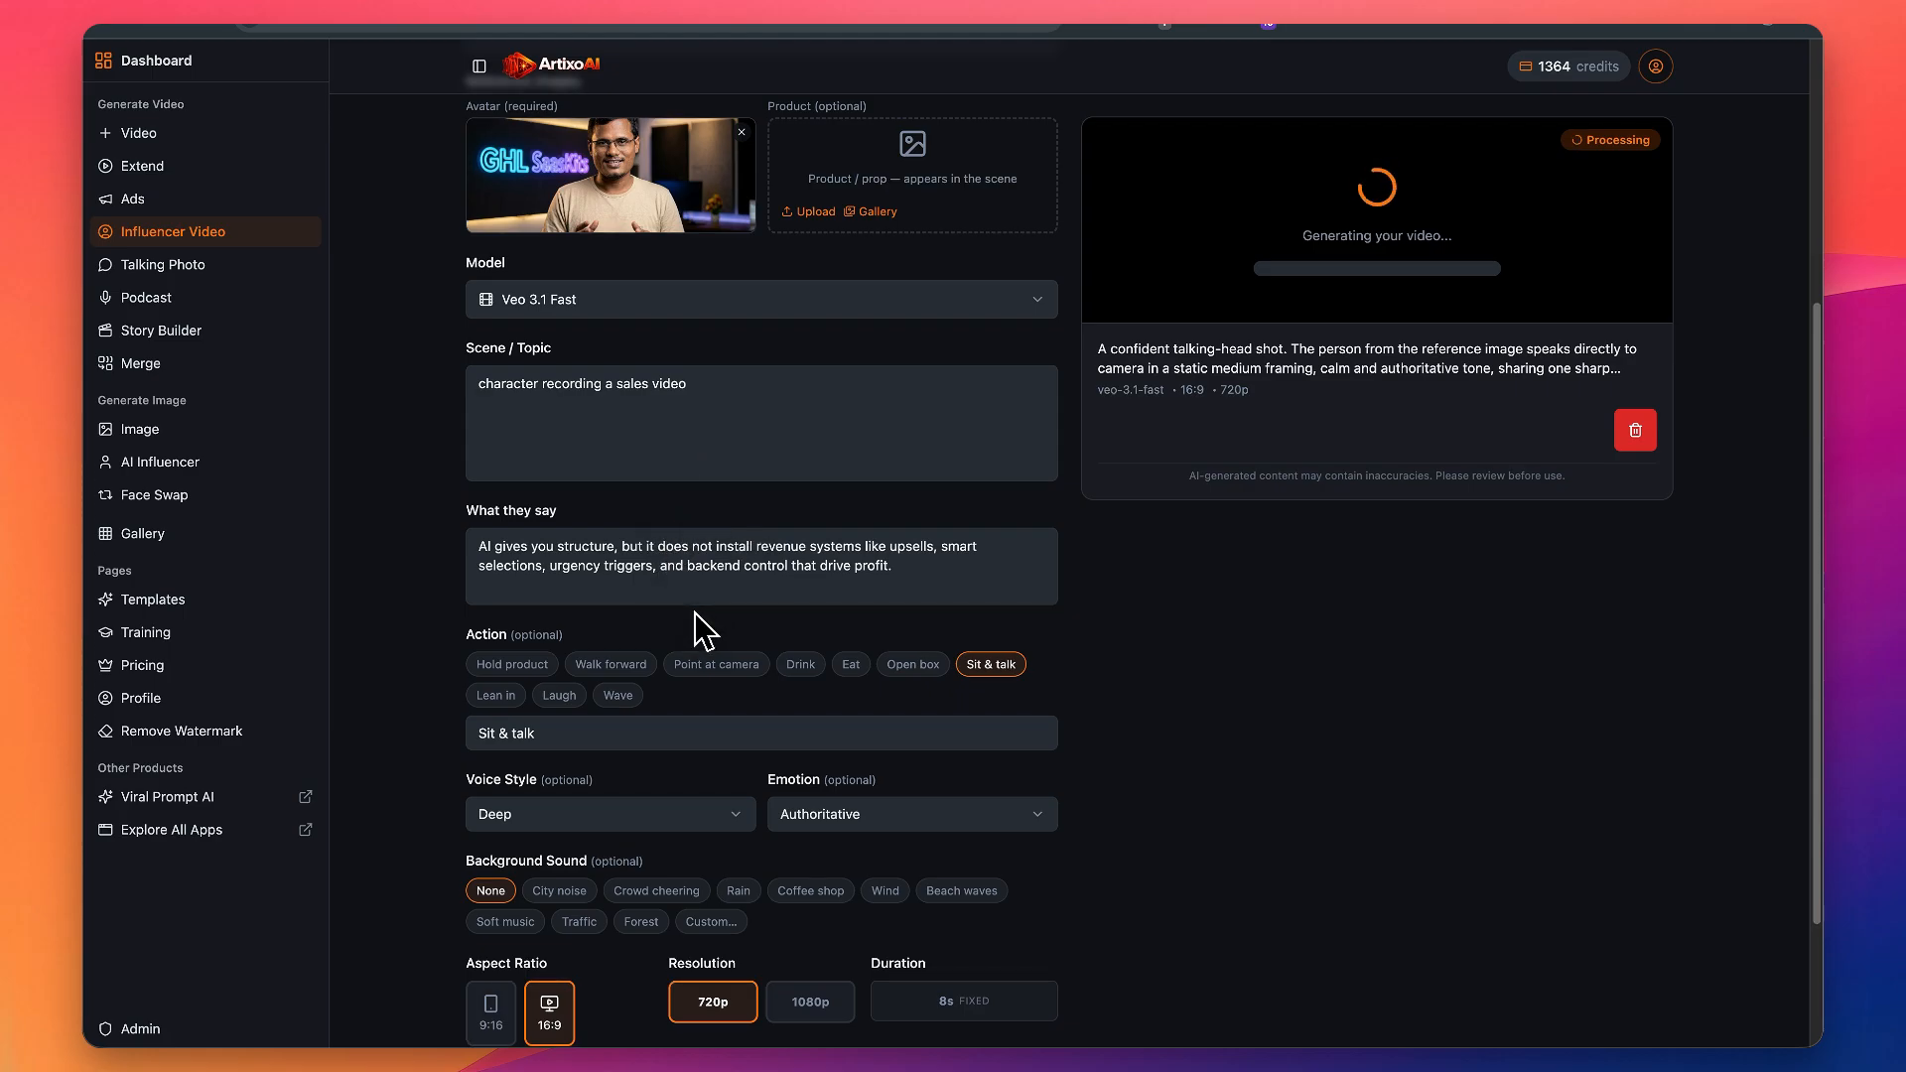
pyautogui.scroll(-1, 695, 626)
pyautogui.scroll(3, 923, 621)
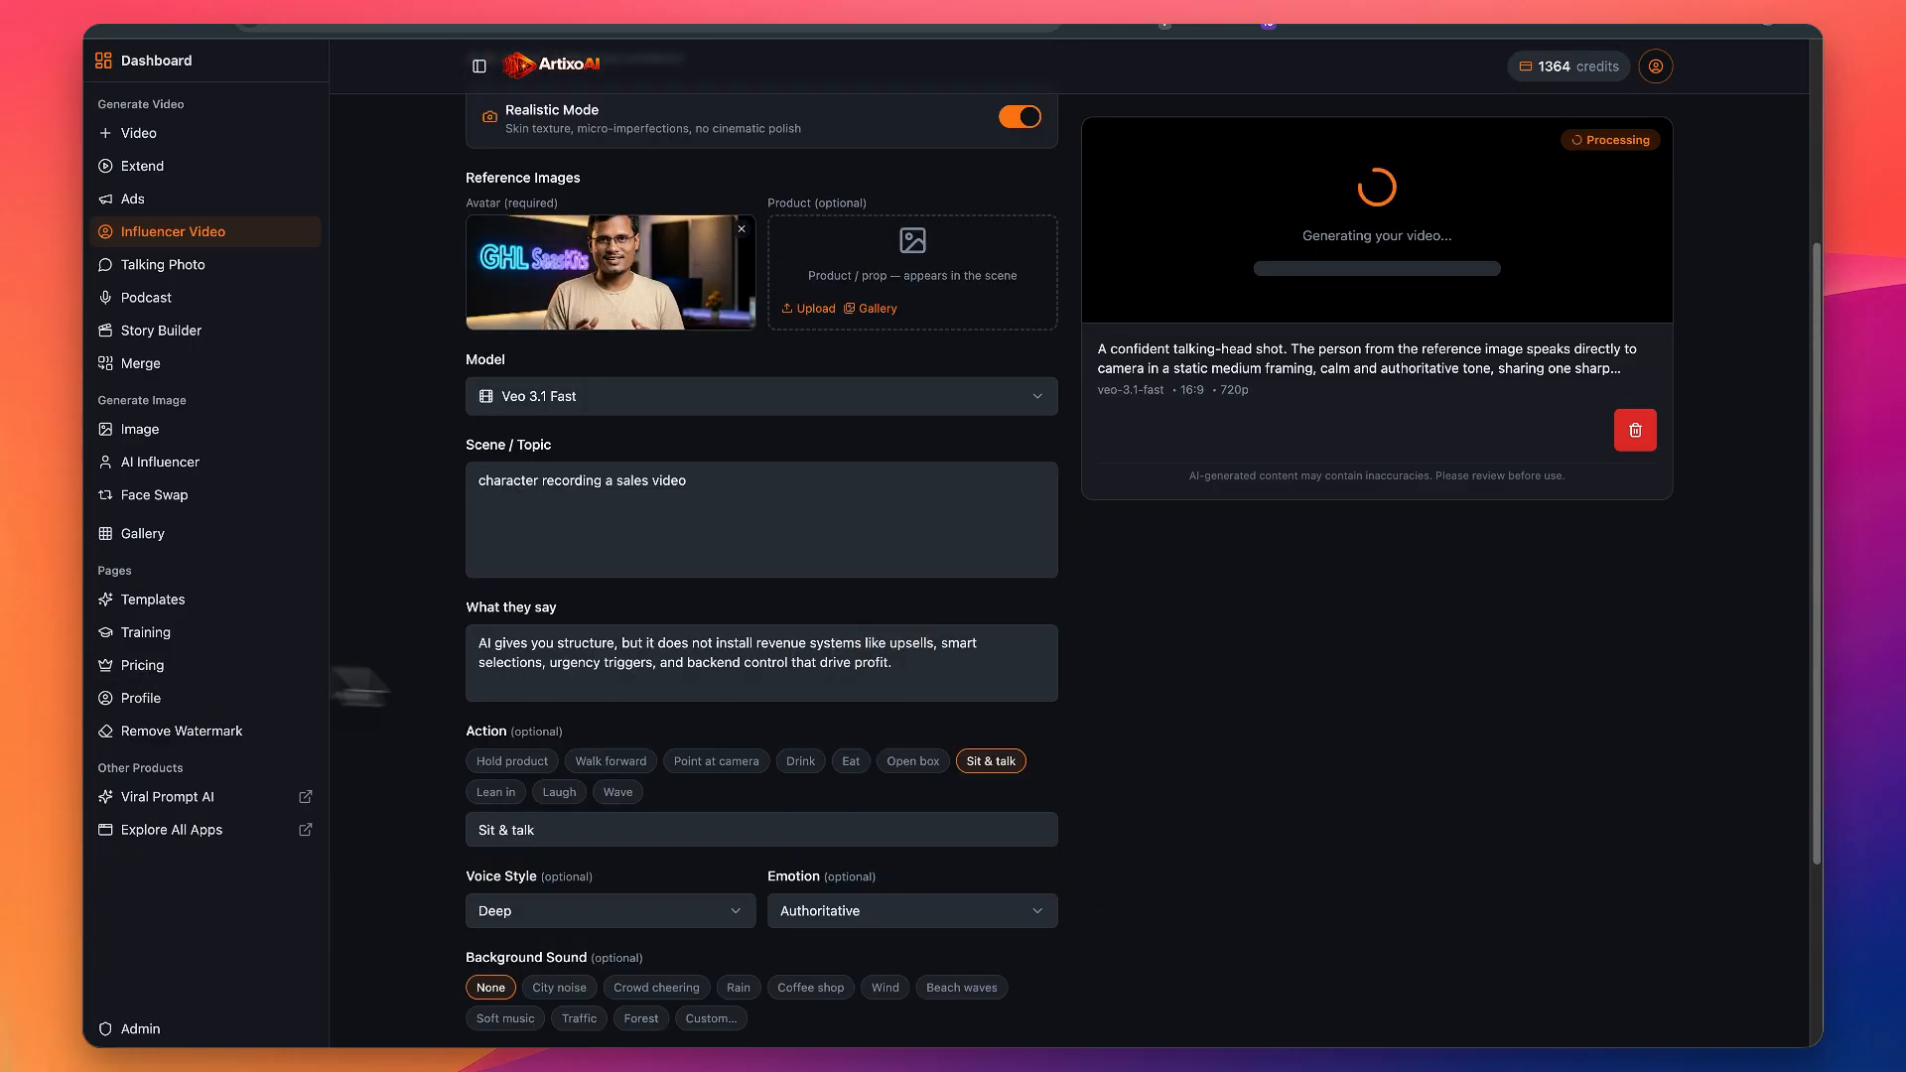
pyautogui.scroll(2, 1142, 735)
pyautogui.scroll(-1, 555, 752)
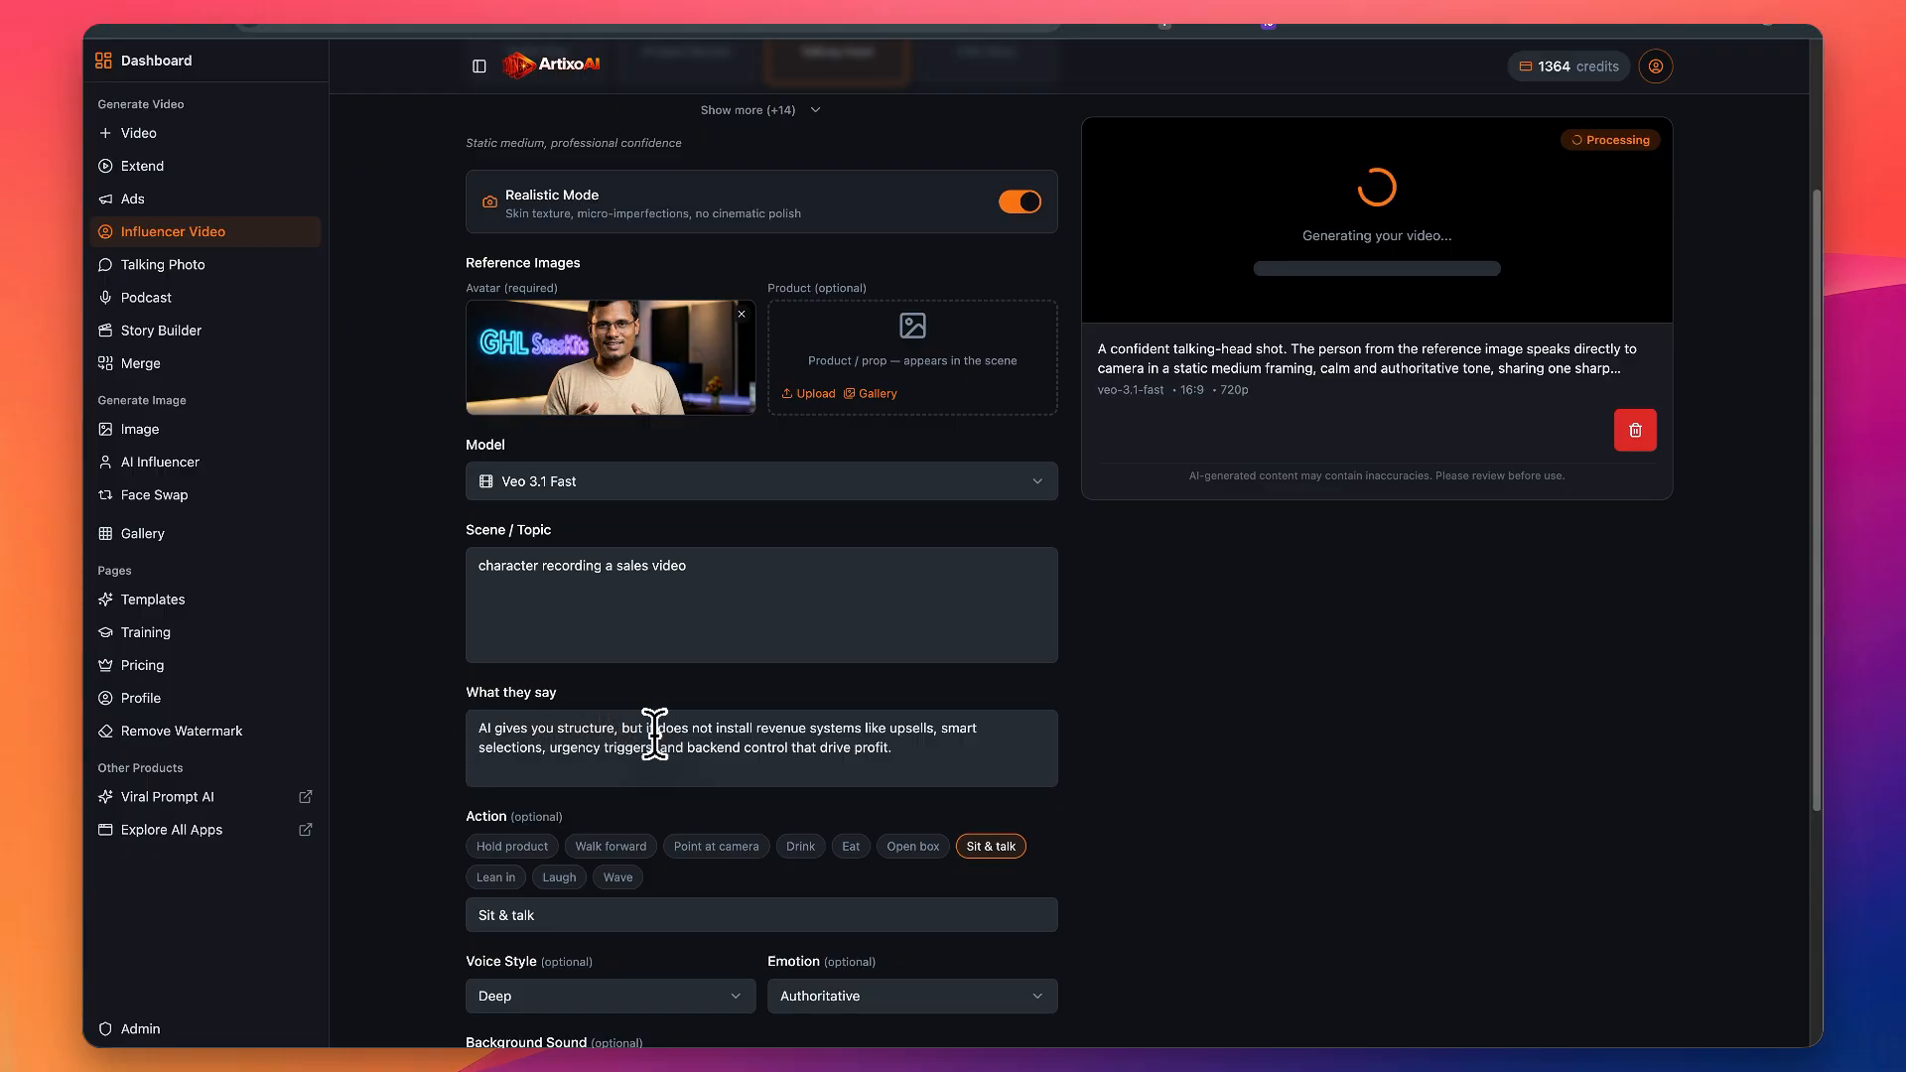
pyautogui.scroll(1, 677, 734)
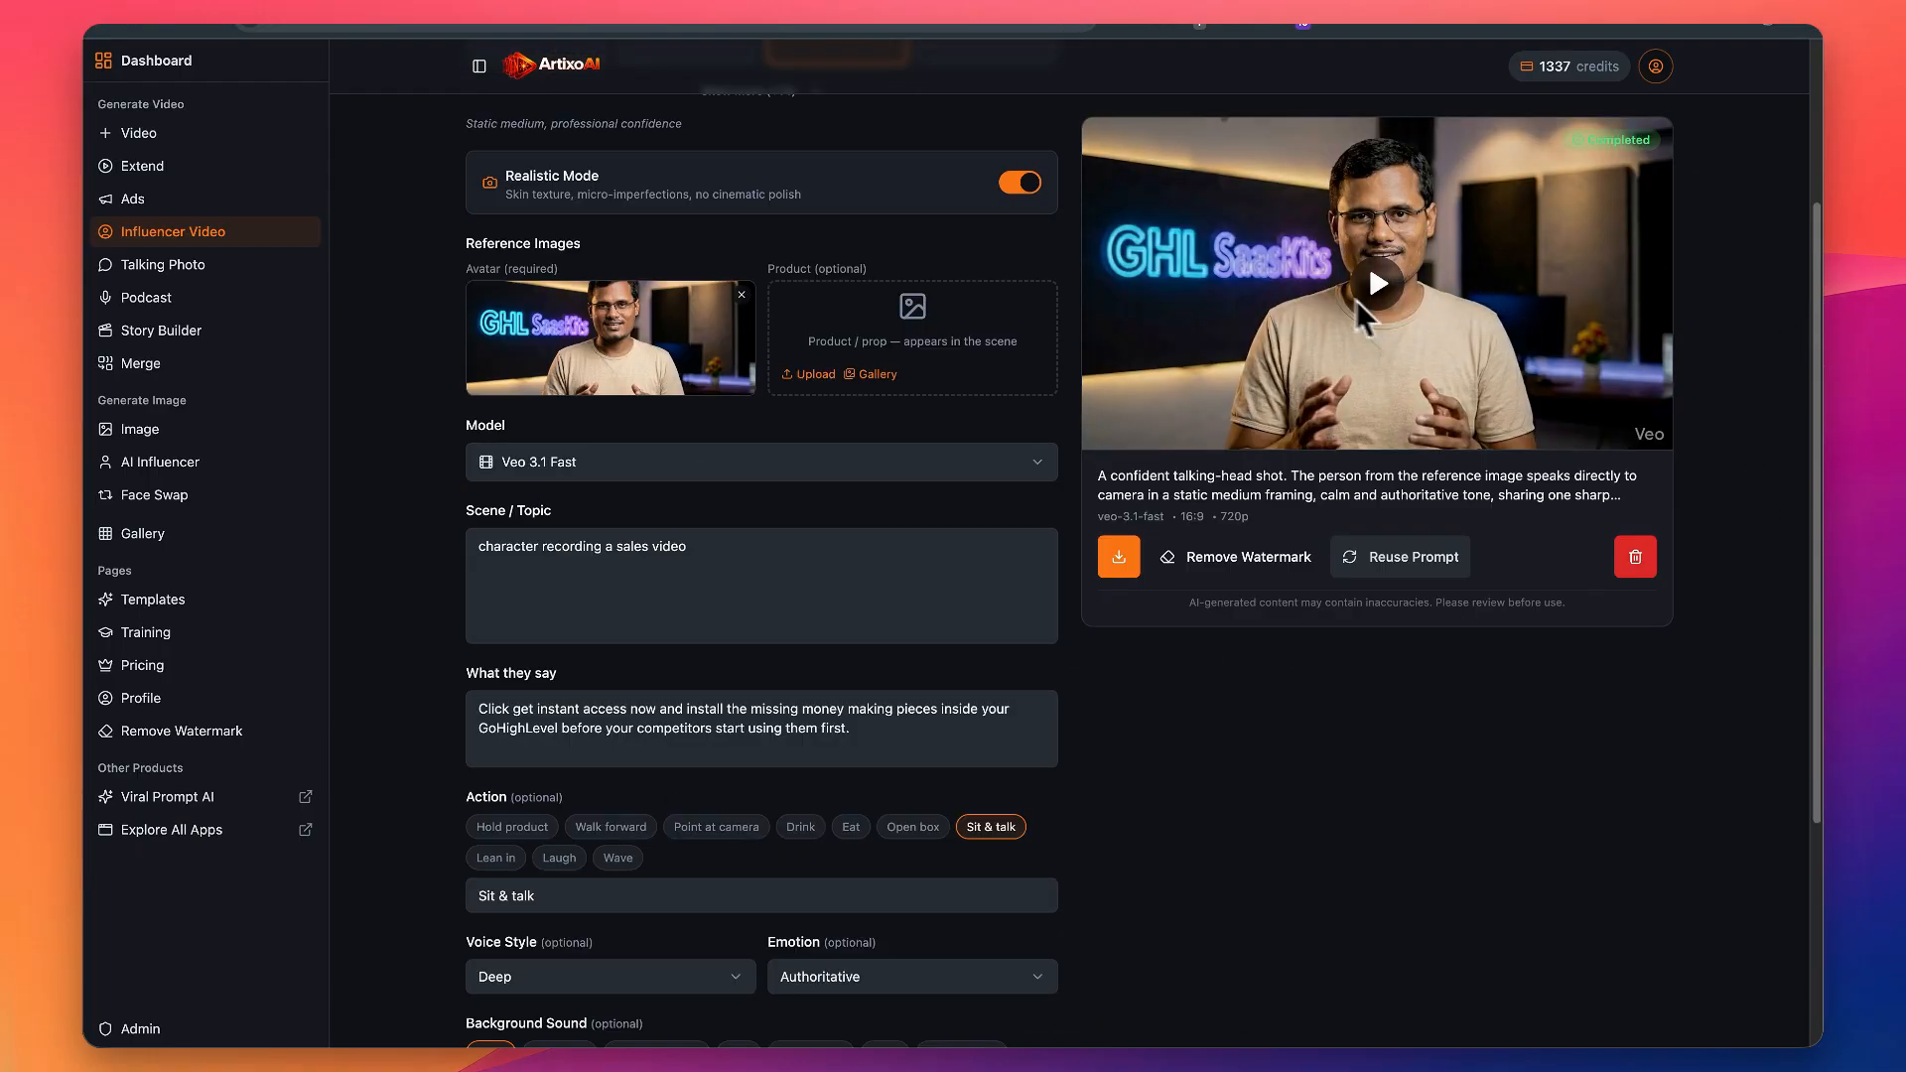
# Play the completed talking-head clip briefly to preview it, and pause it
pyautogui.click(1370, 294)
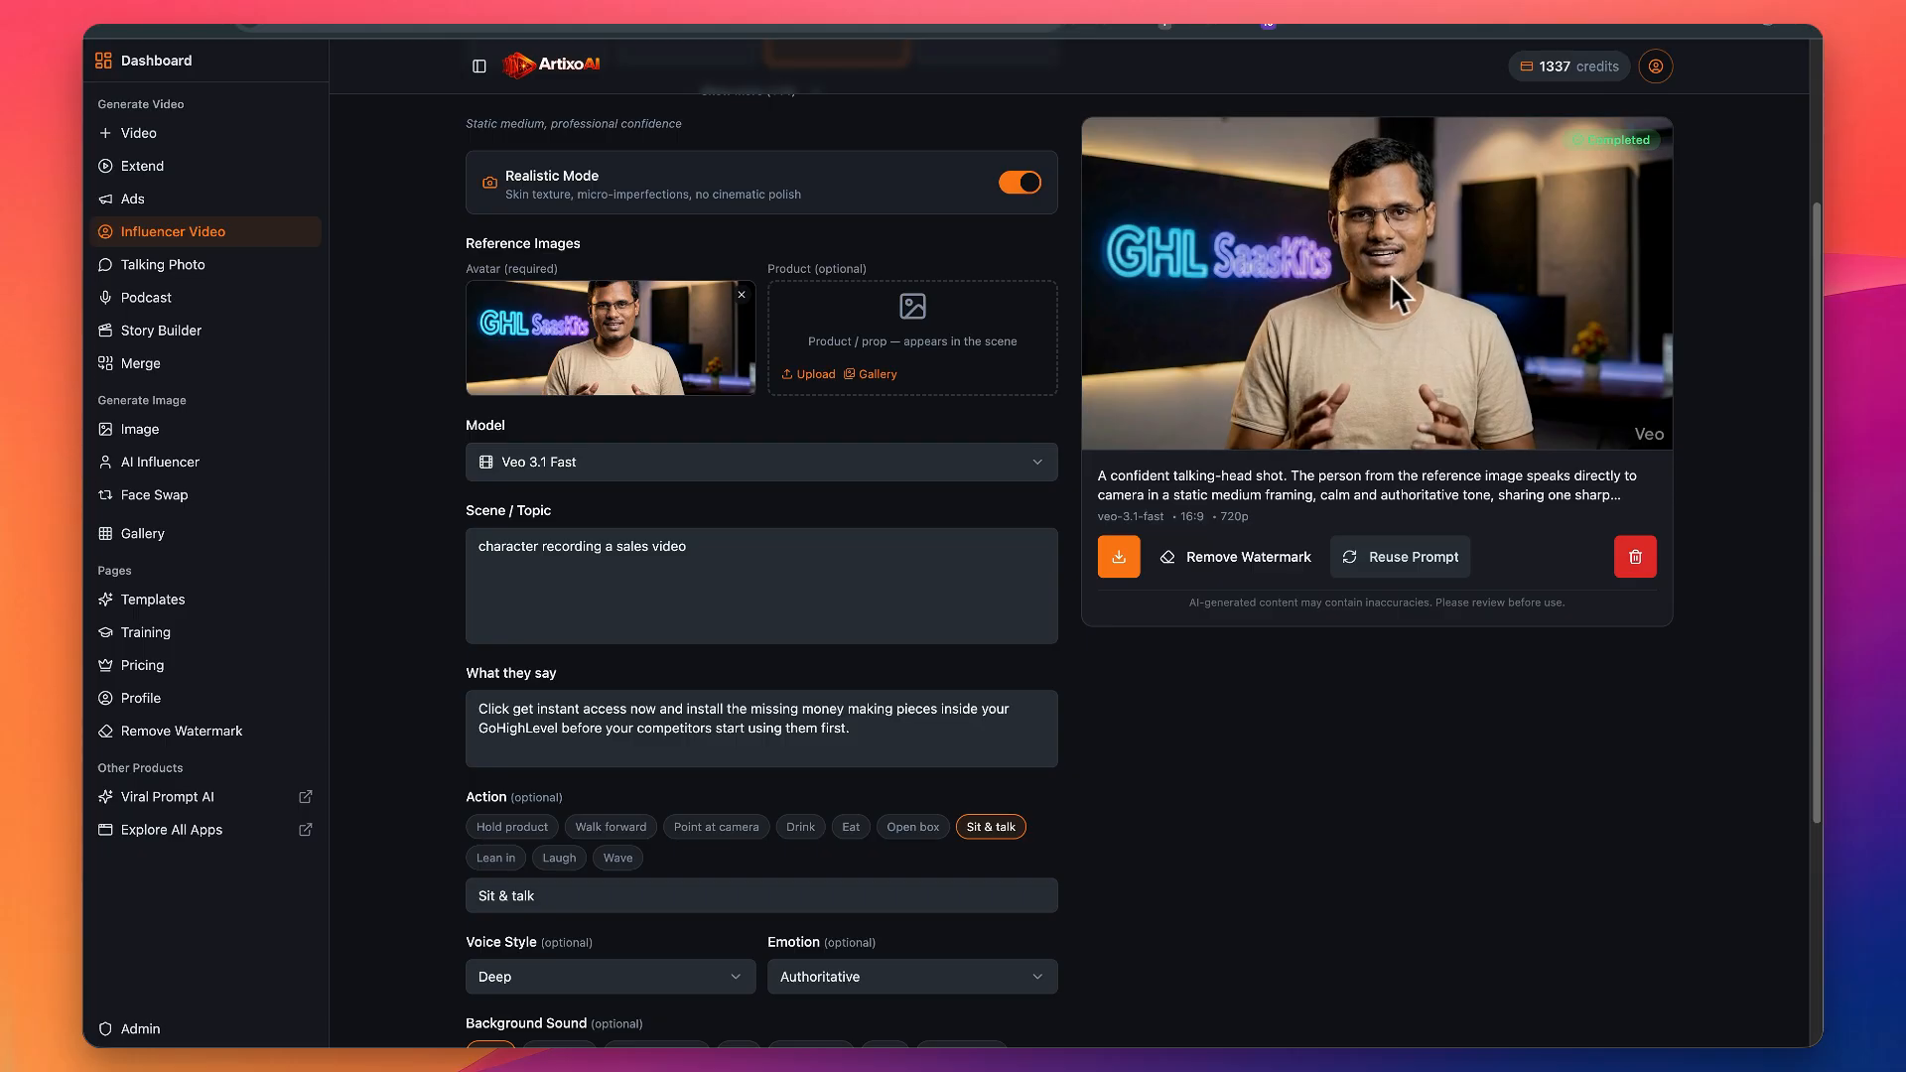
pyautogui.click(1380, 295)
pyautogui.scroll(-1, 1384, 295)
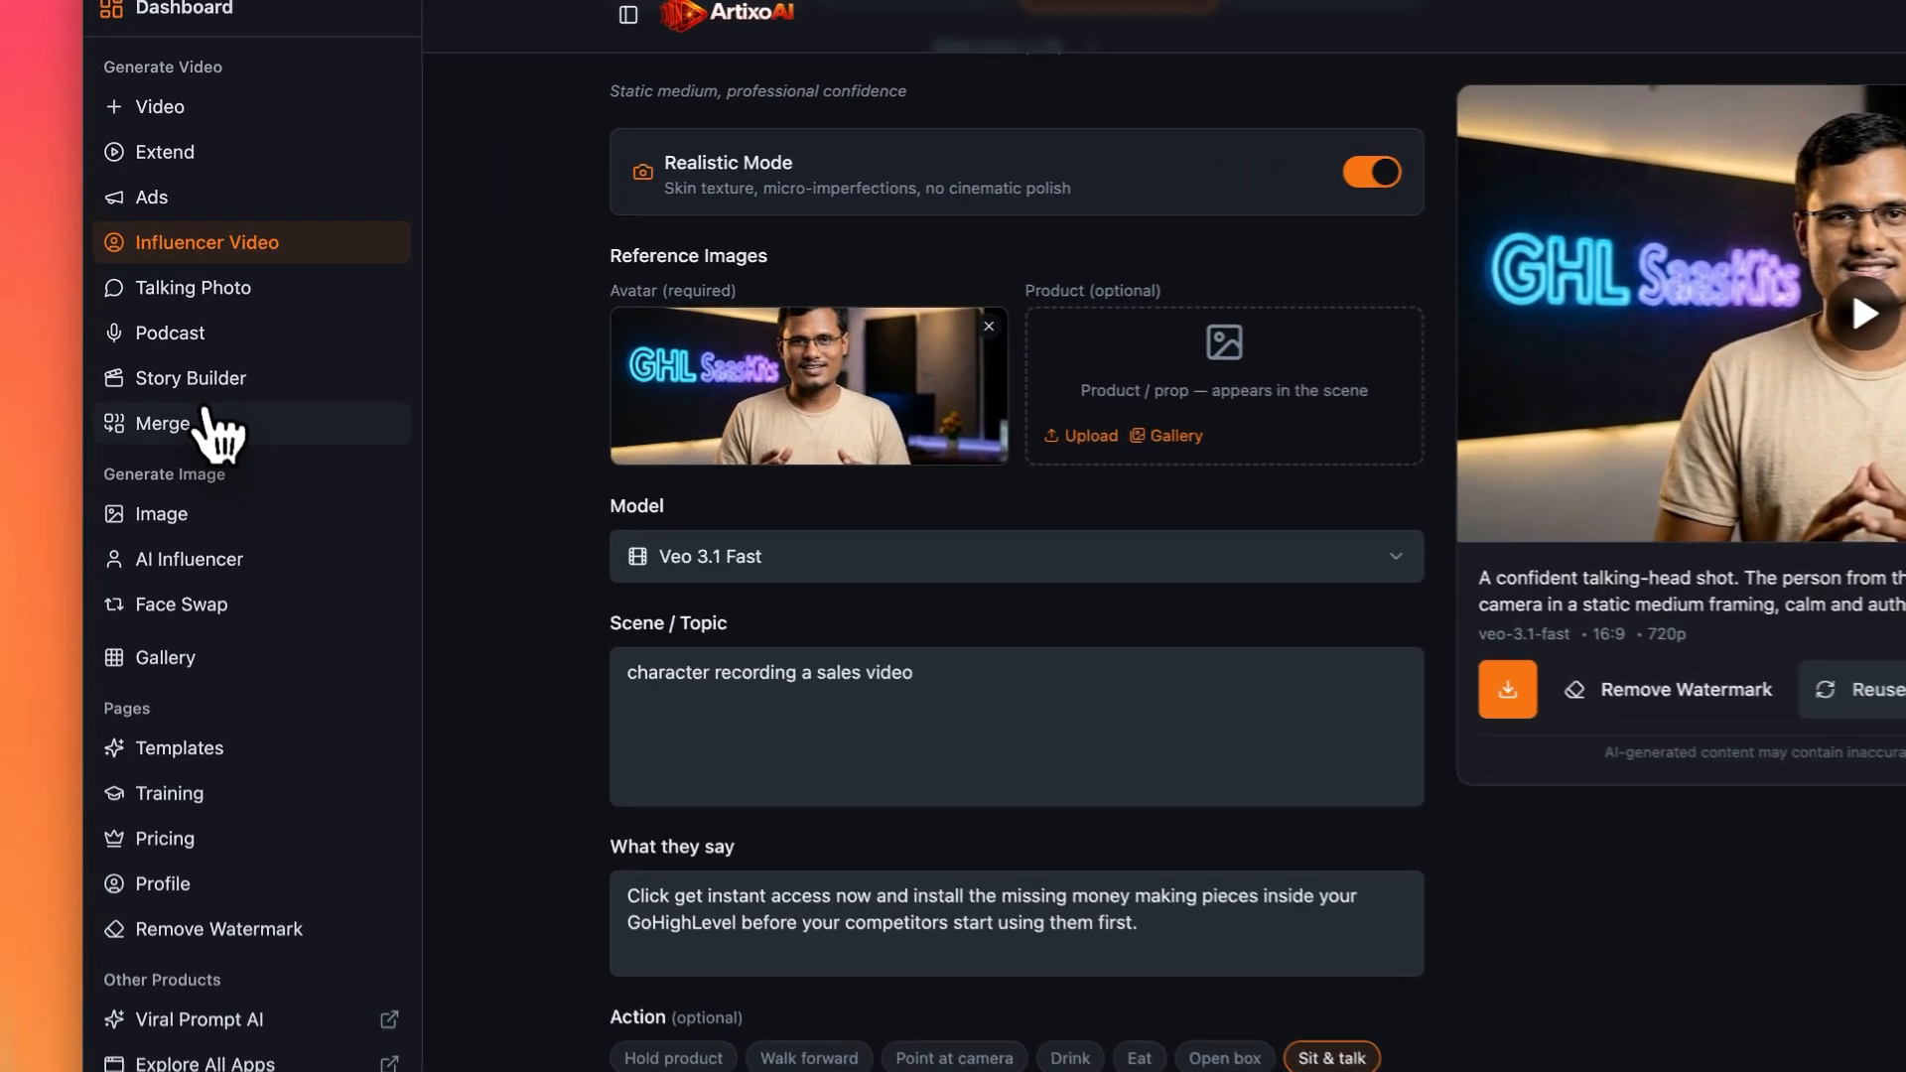
# Open the Merge tool and go to the second page of videos available to add
pyautogui.click(191, 375)
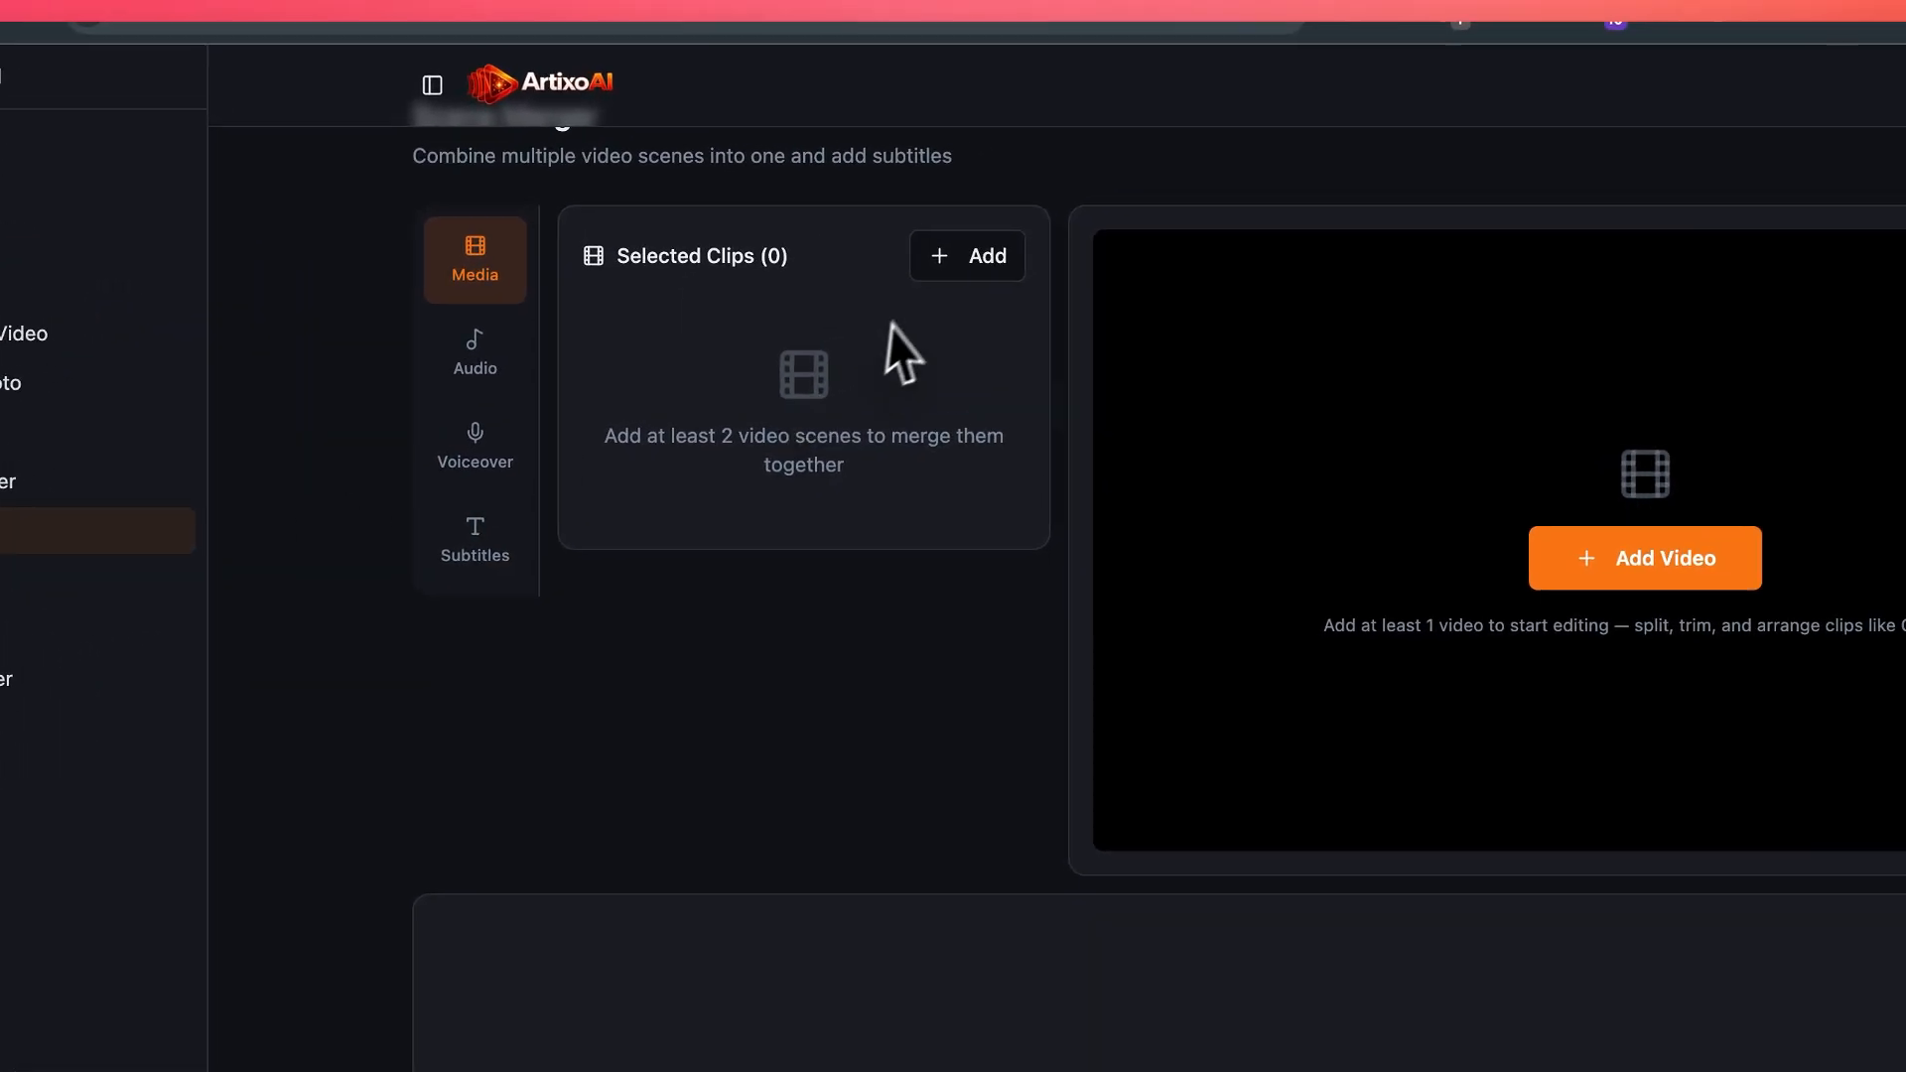
pyautogui.click(961, 261)
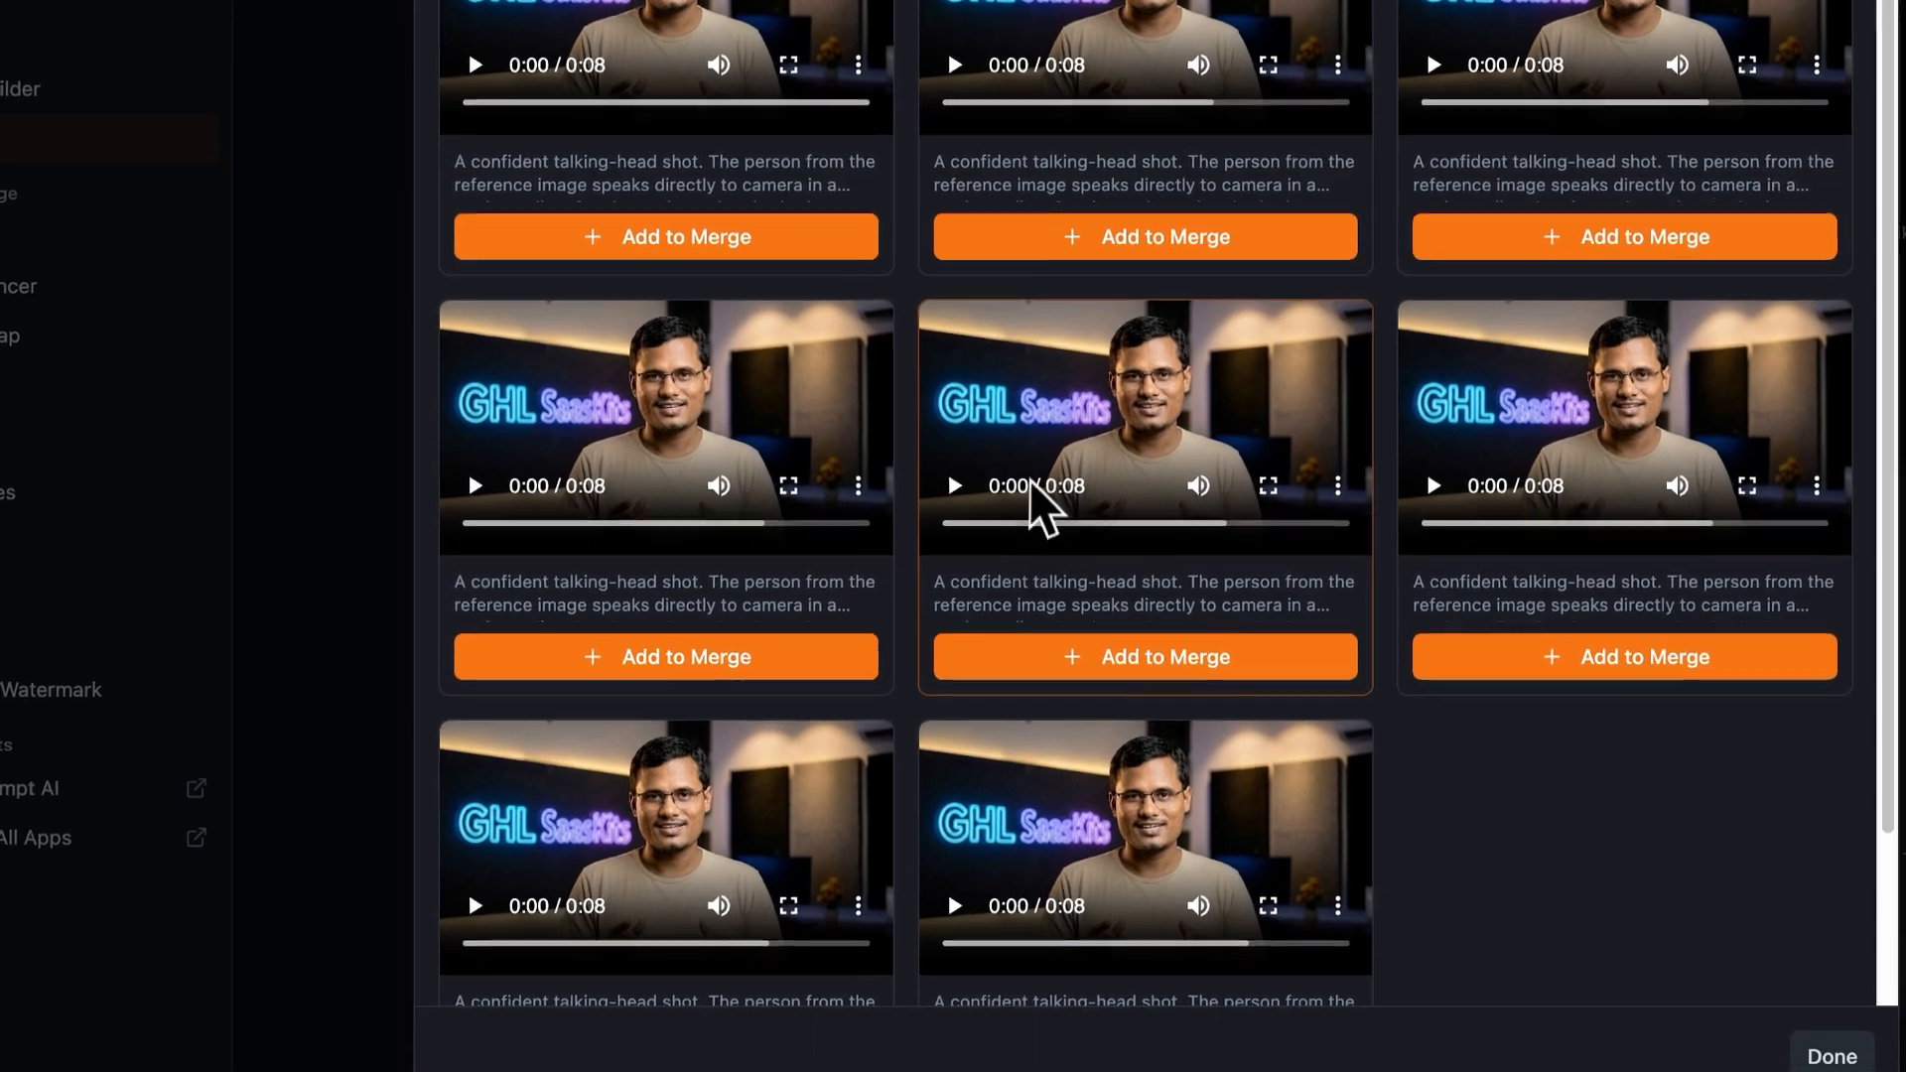
pyautogui.scroll(-2, 1028, 681)
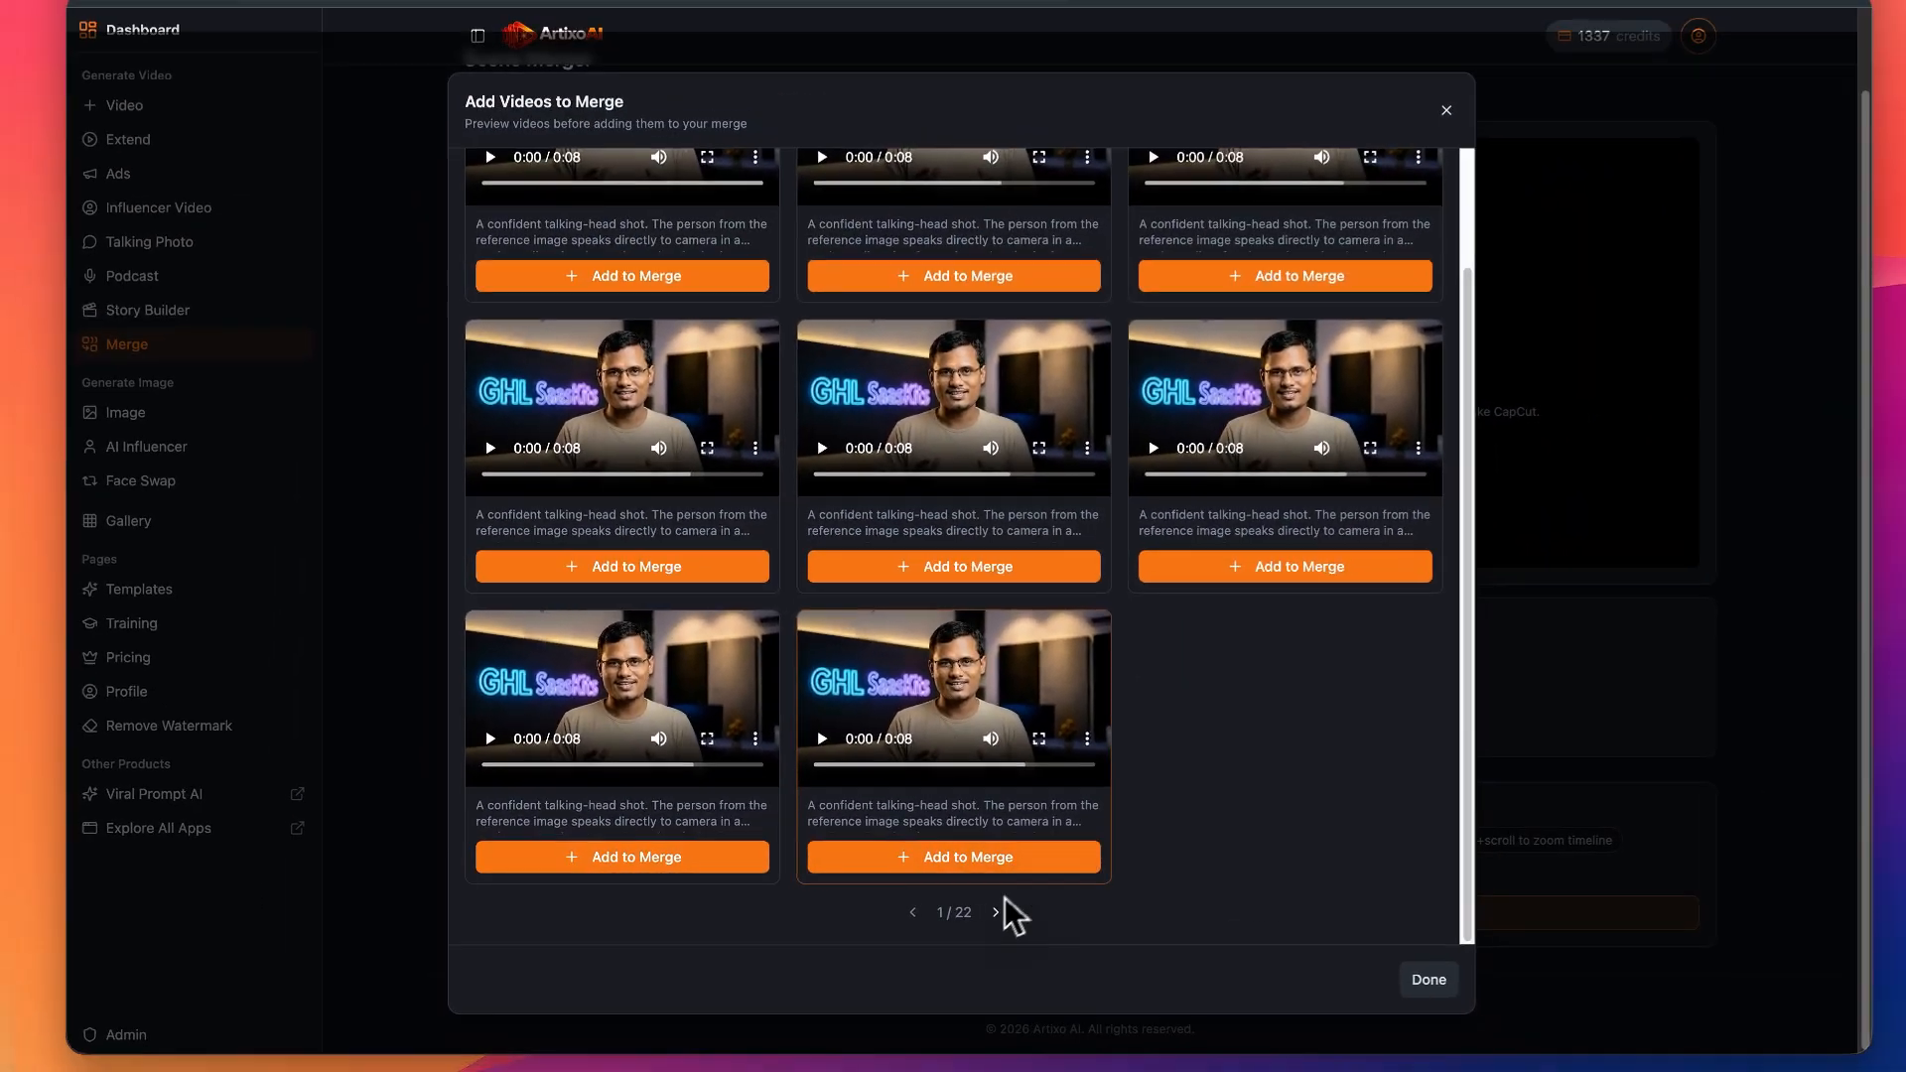
pyautogui.click(1092, 921)
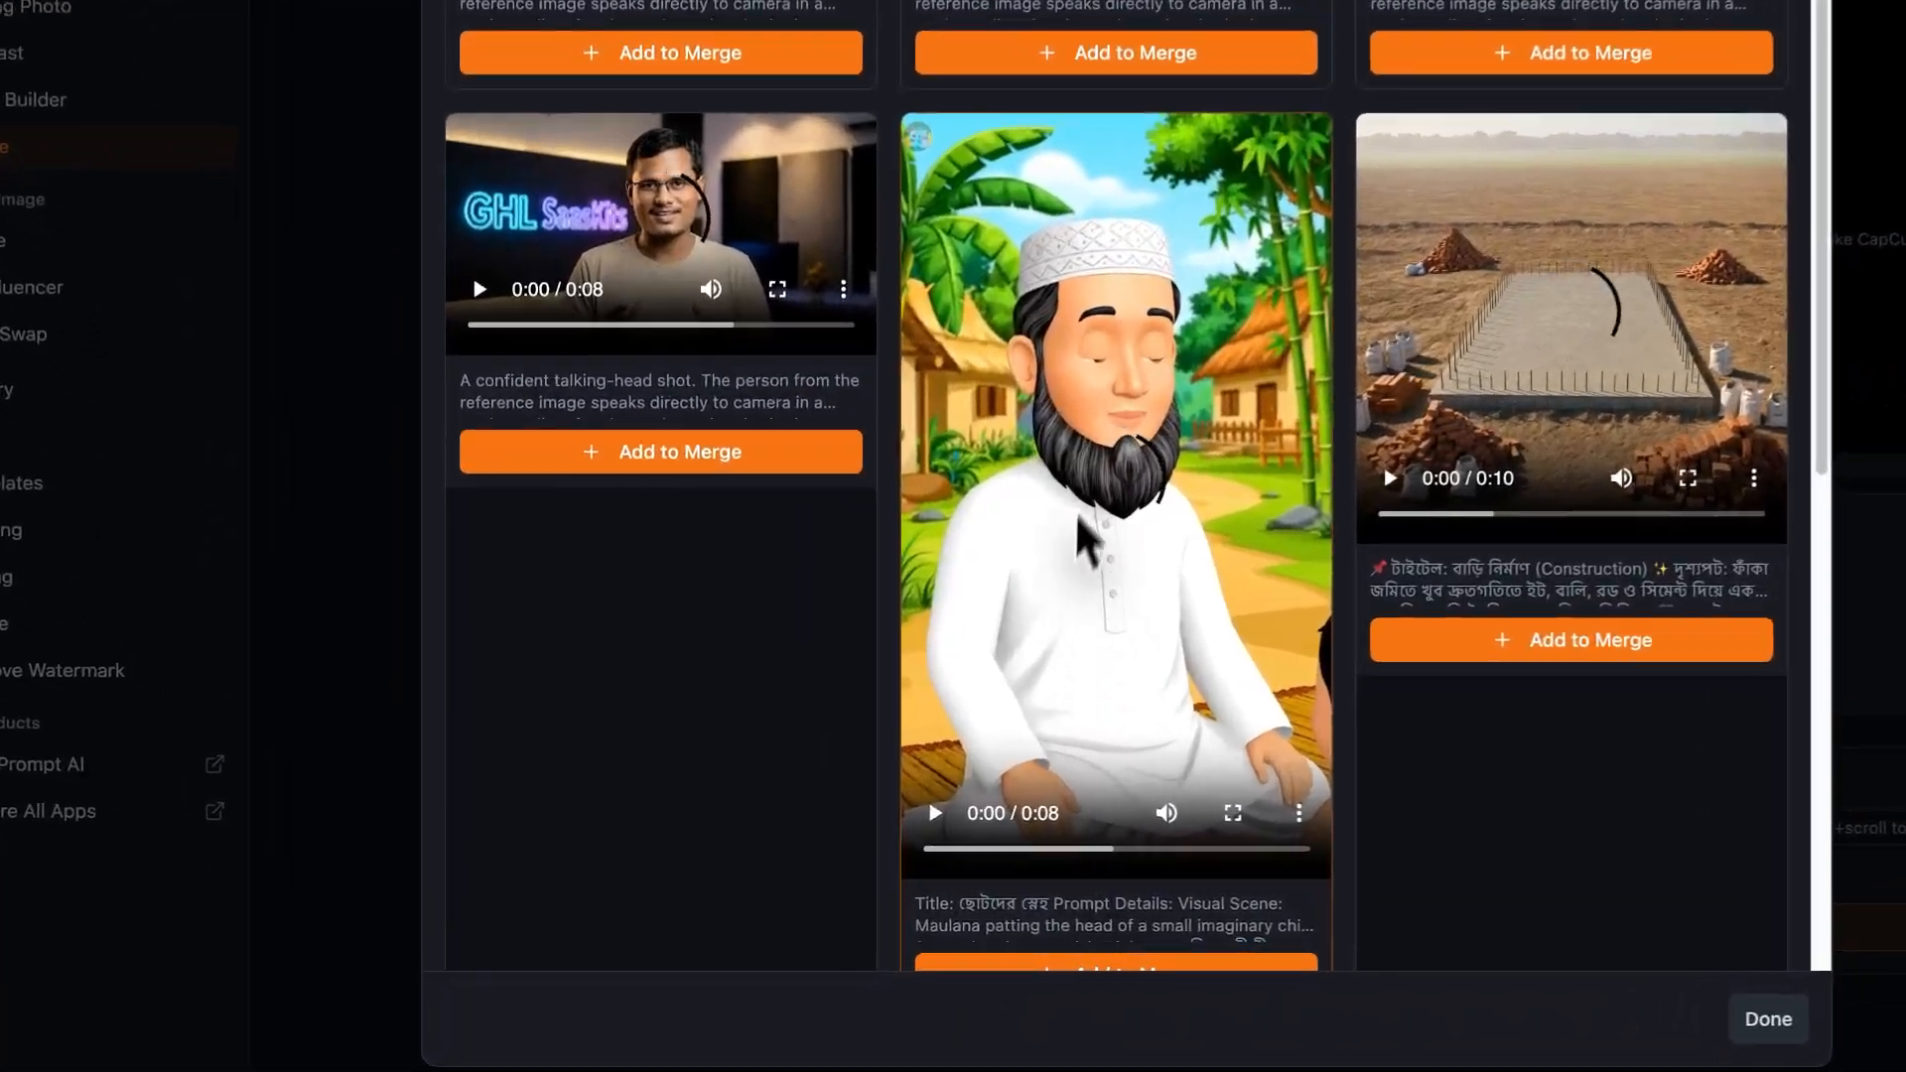
# Add the four GHL SaasKits talking-head clips on the second page of videos to the merge
pyautogui.scroll(2, 1080, 527)
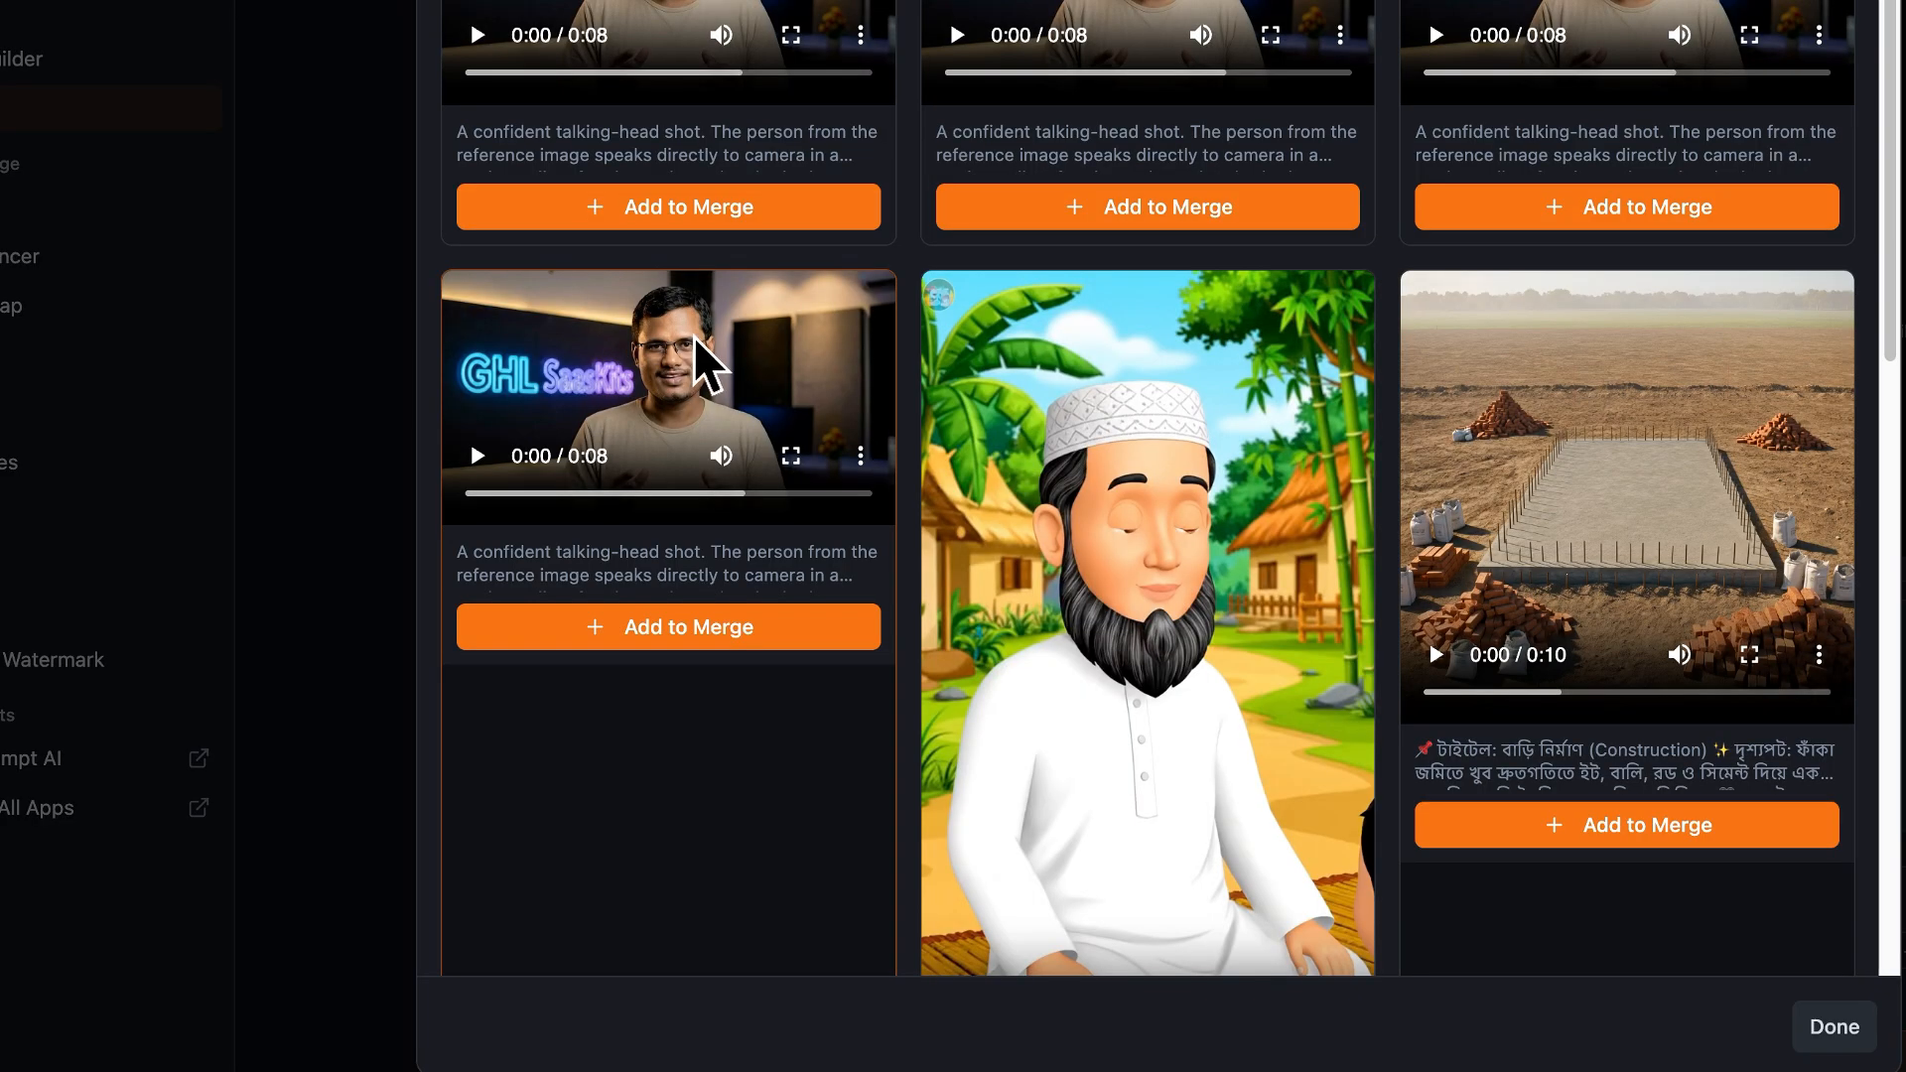
pyautogui.click(699, 342)
pyautogui.click(725, 640)
pyautogui.click(1670, 213)
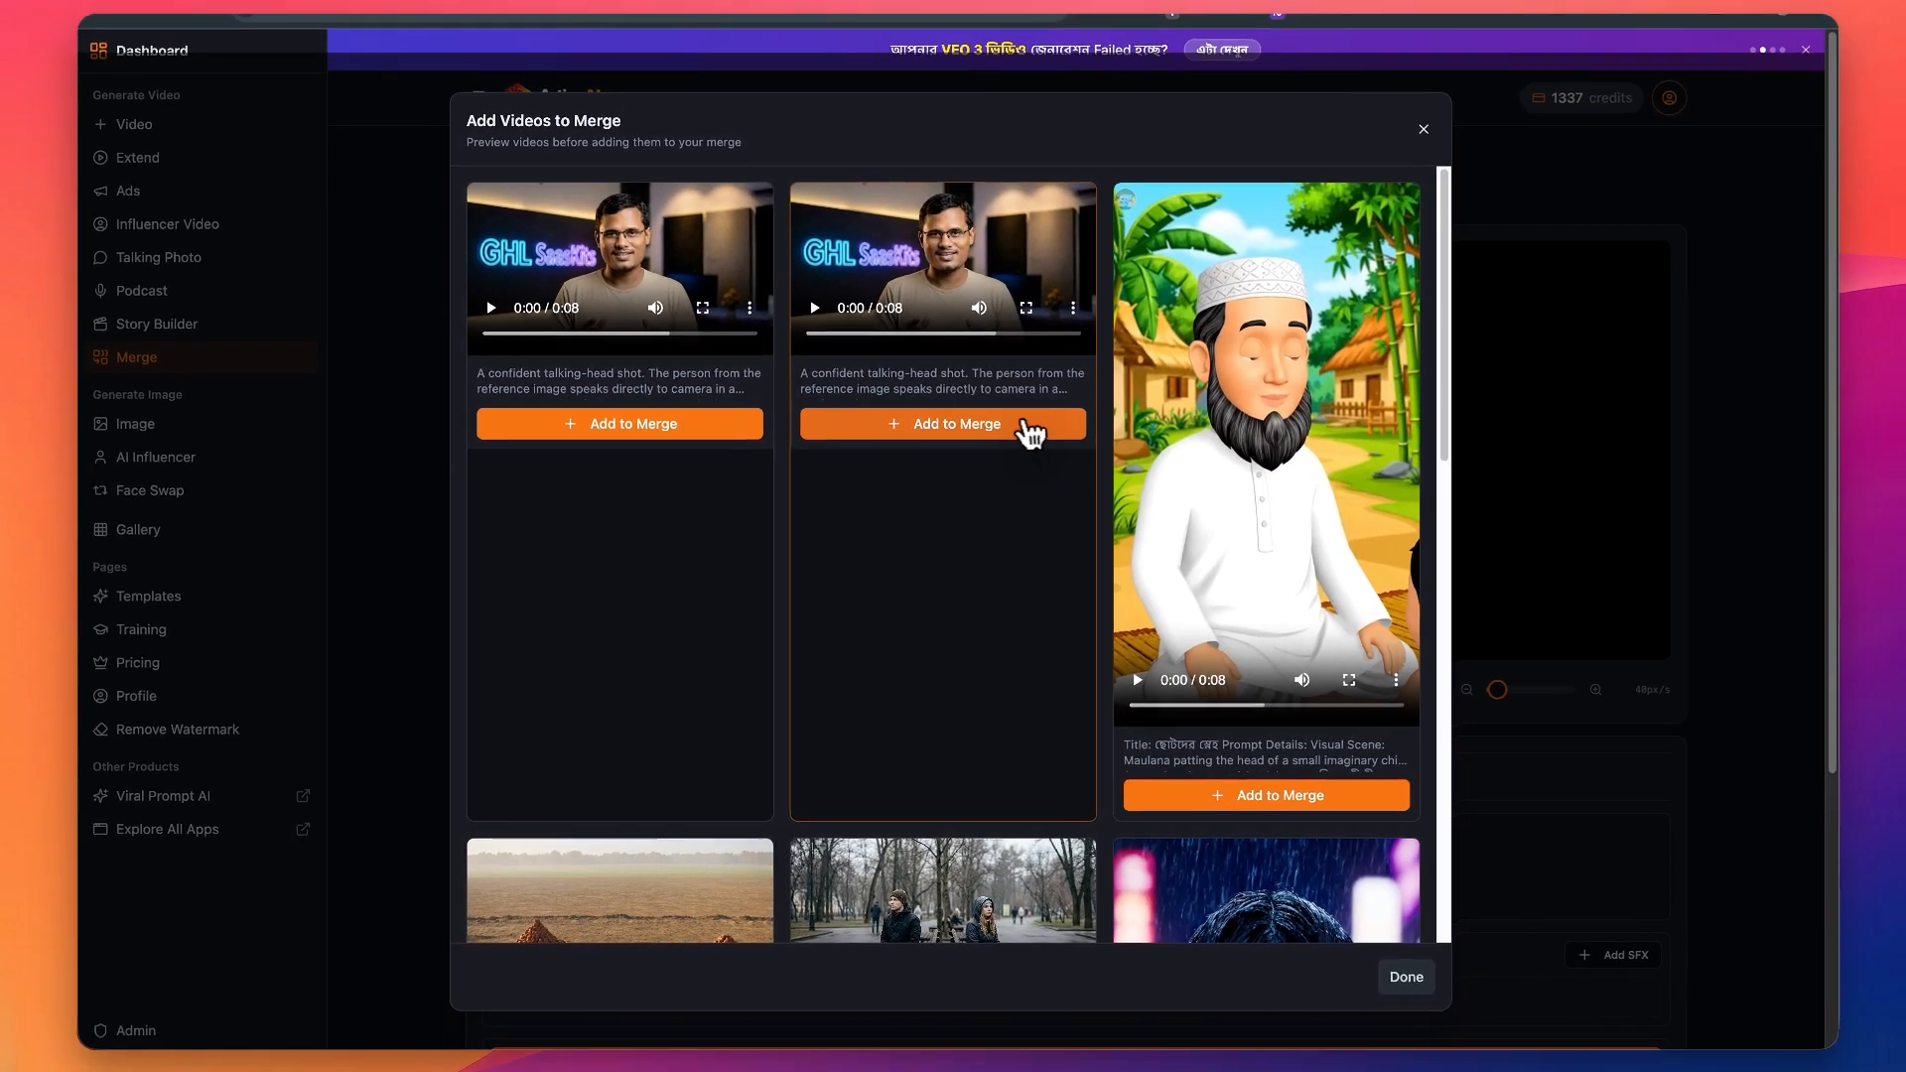
pyautogui.click(1077, 397)
pyautogui.click(726, 389)
# Add the eight GHL SaasKits talking-head clips on the first page of videos to the merge and close the video picker
pyautogui.scroll(-10, 893, 635)
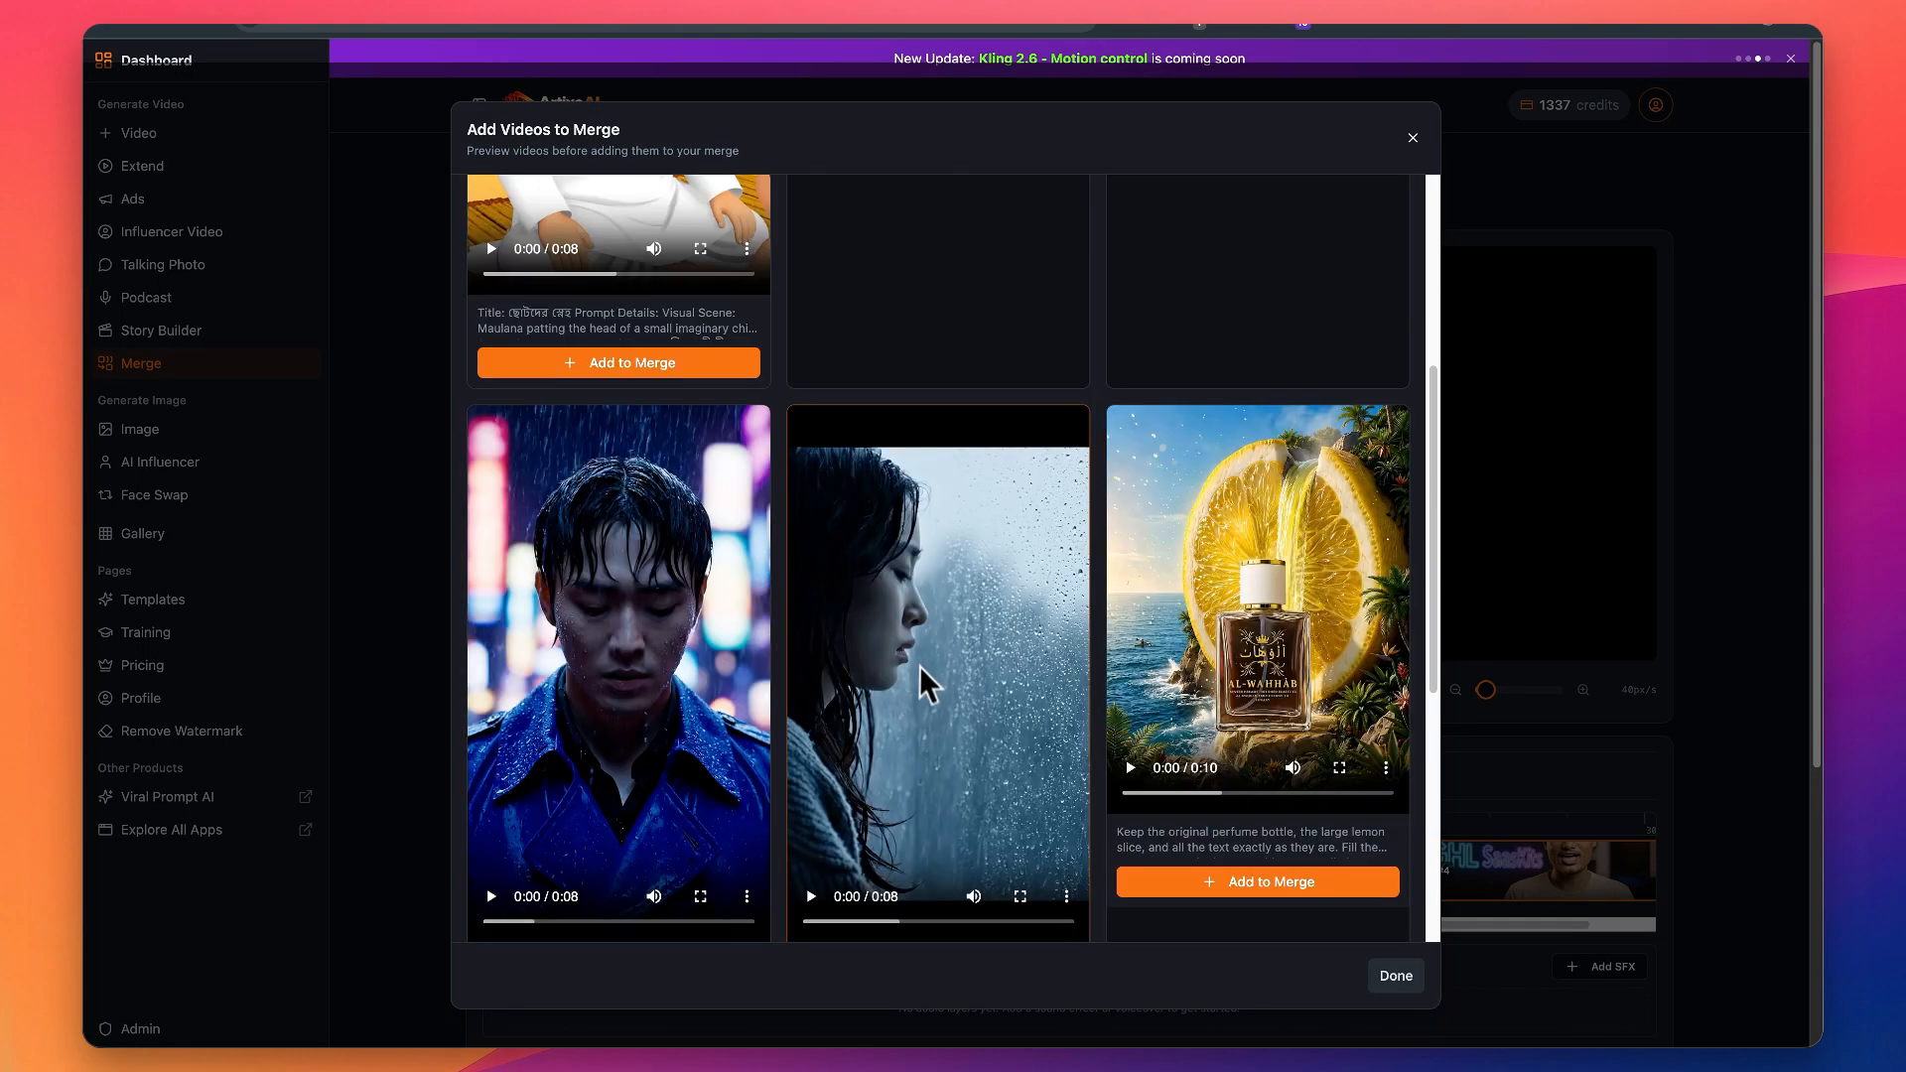
pyautogui.click(899, 911)
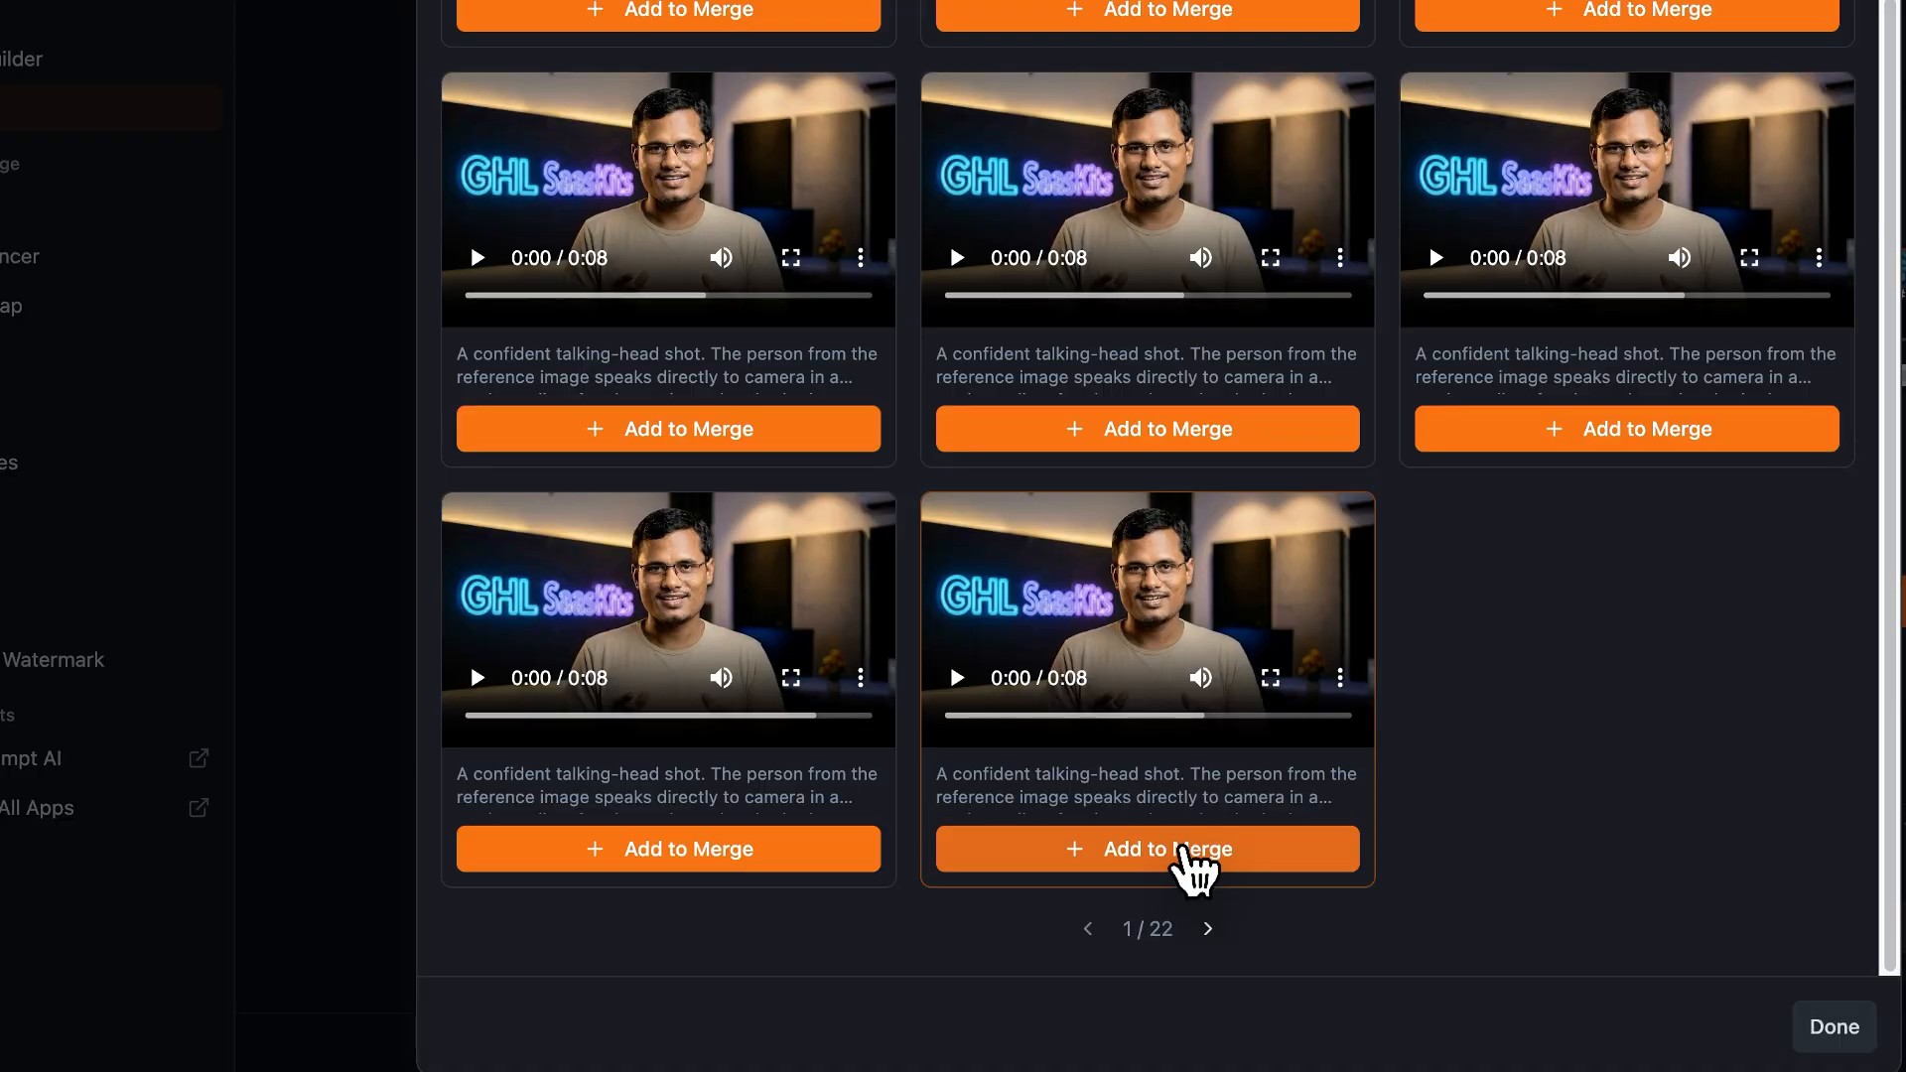
pyautogui.click(1197, 852)
pyautogui.click(725, 849)
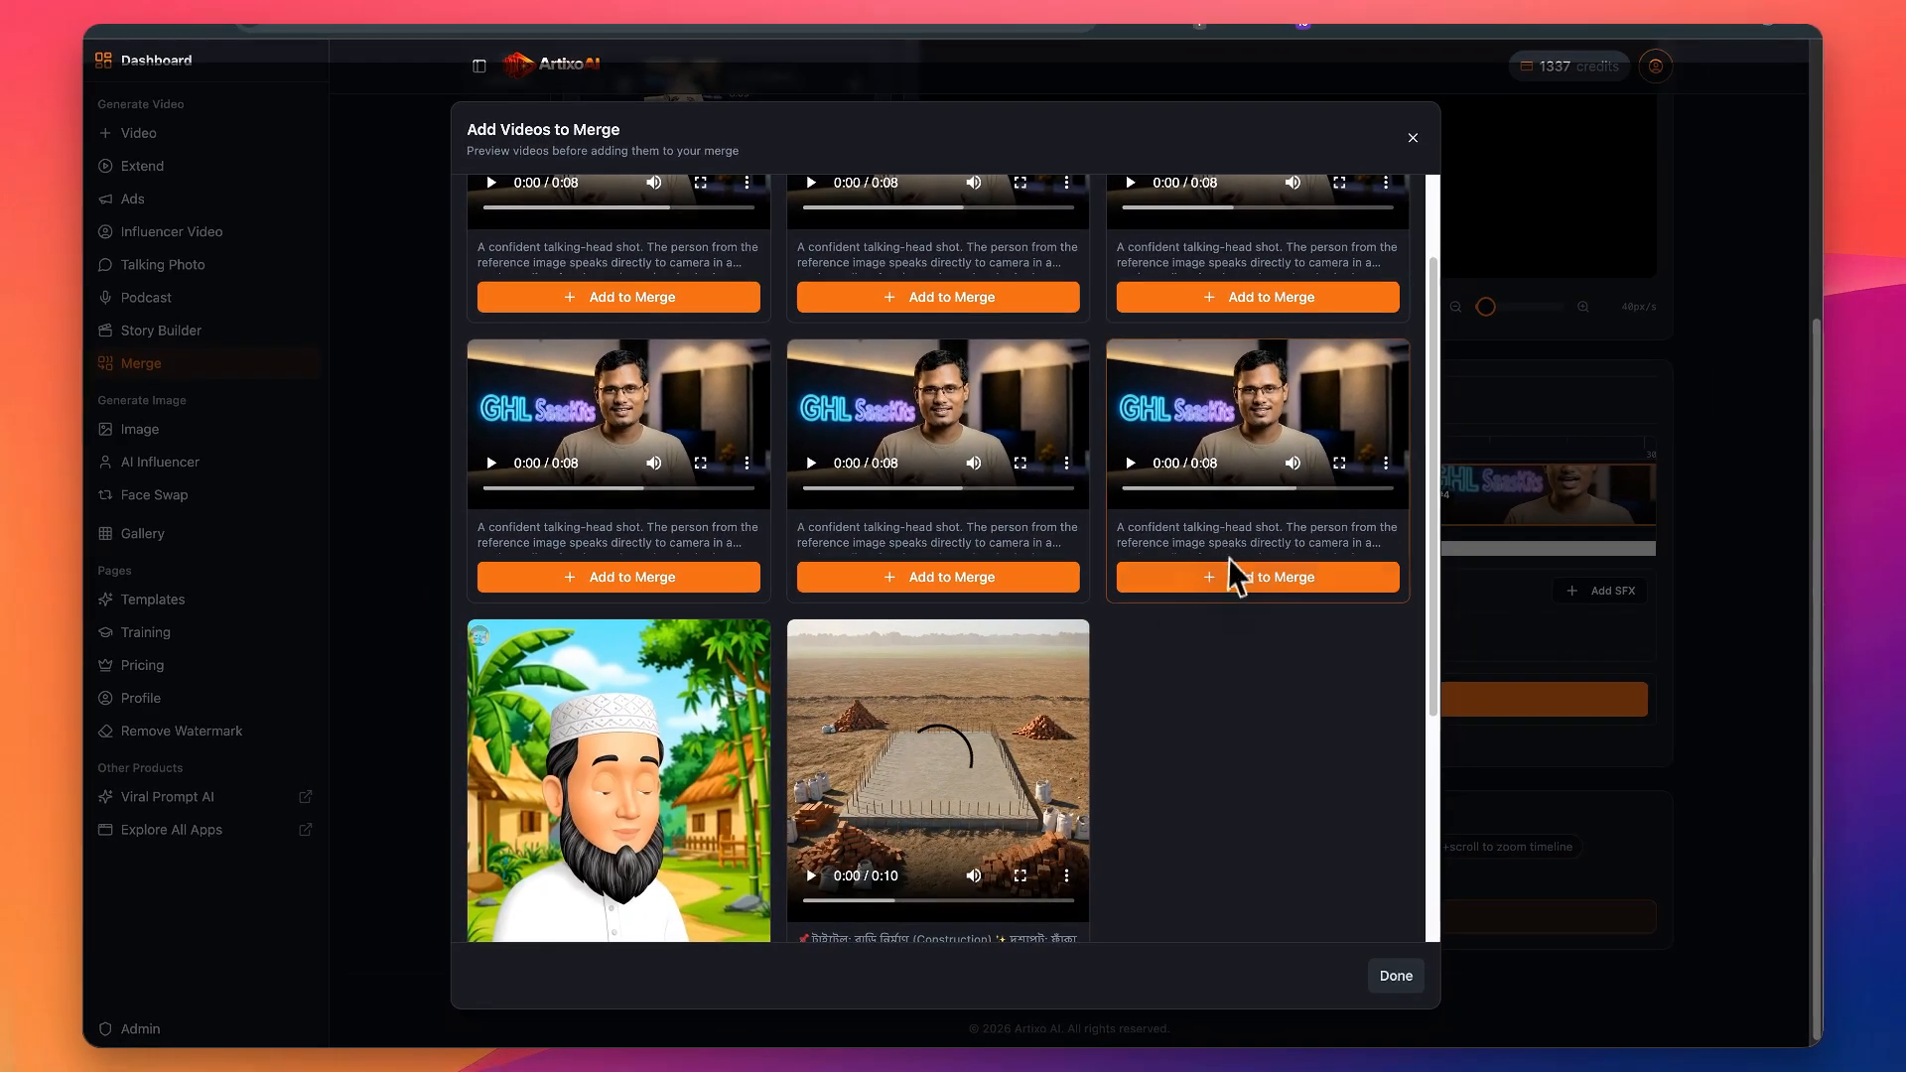
pyautogui.click(1247, 570)
pyautogui.click(953, 571)
pyautogui.click(660, 579)
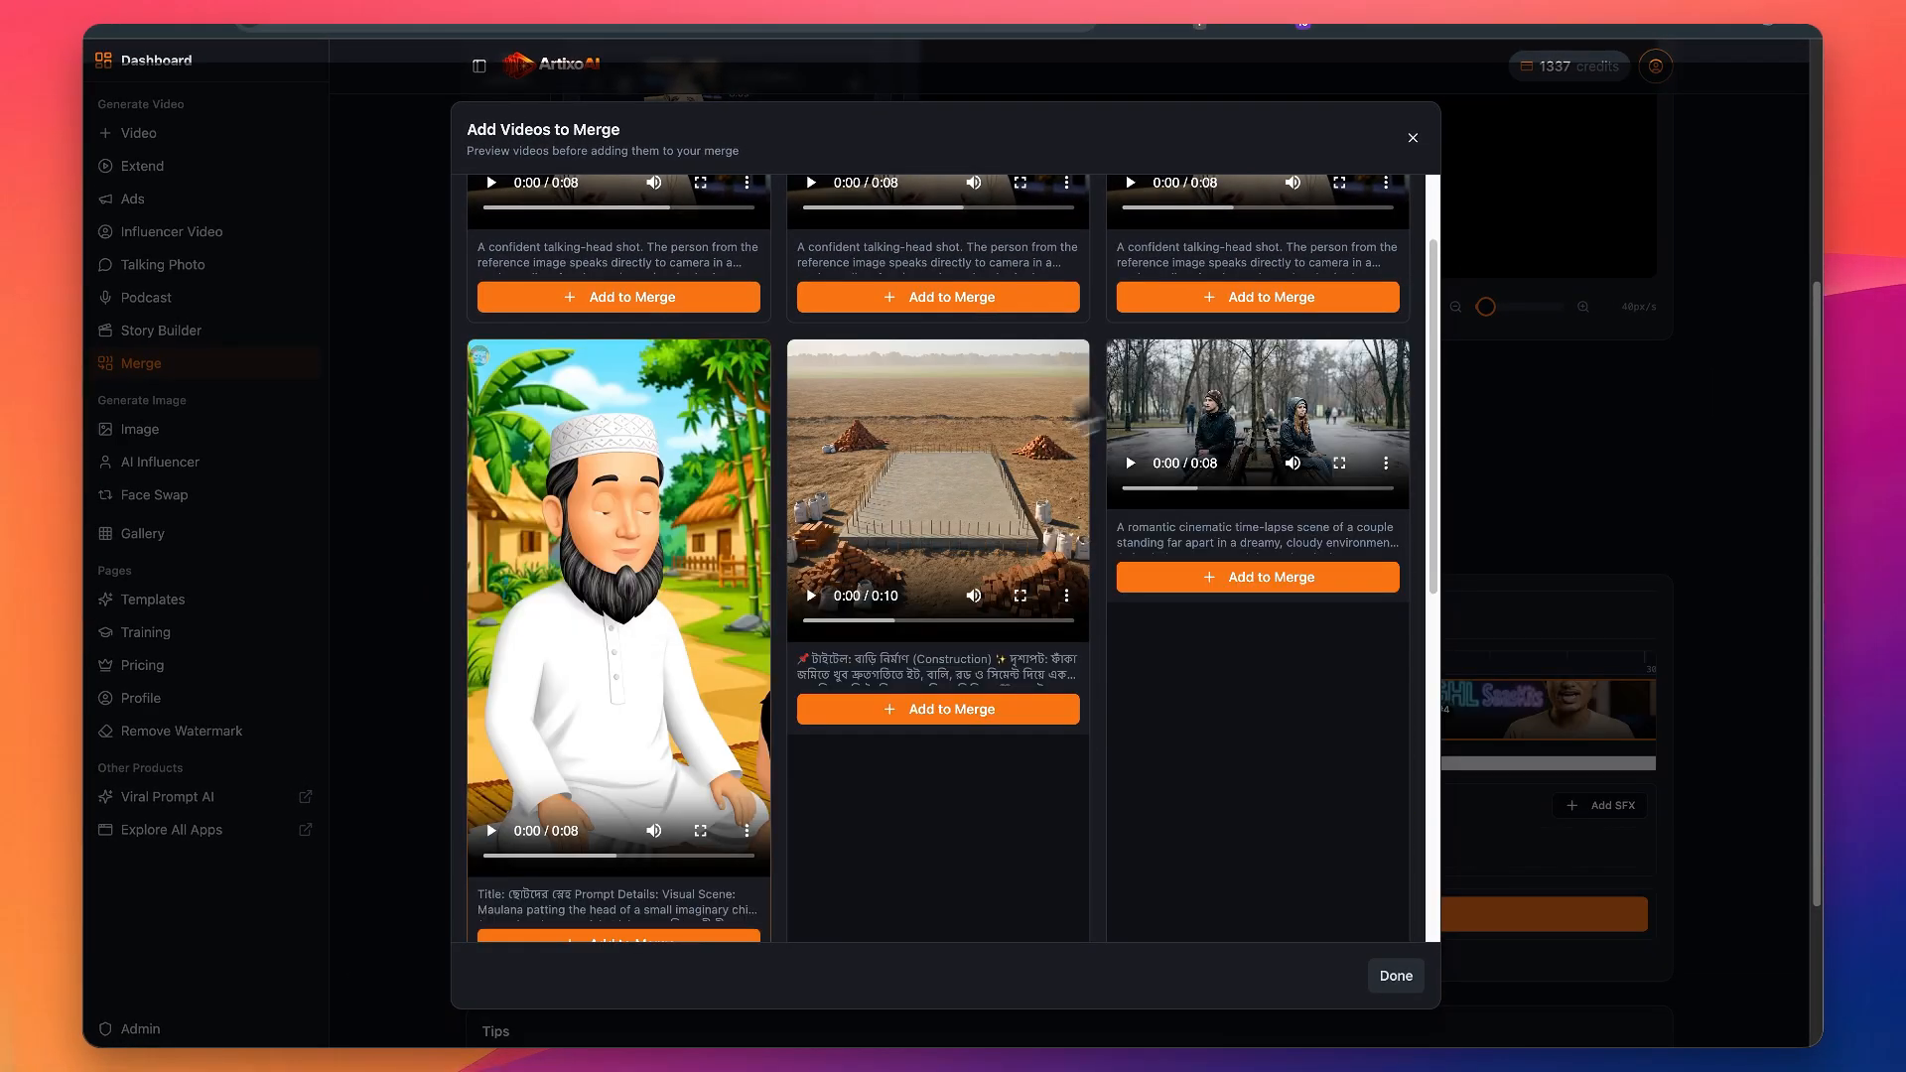
pyautogui.click(1204, 303)
pyautogui.click(1011, 303)
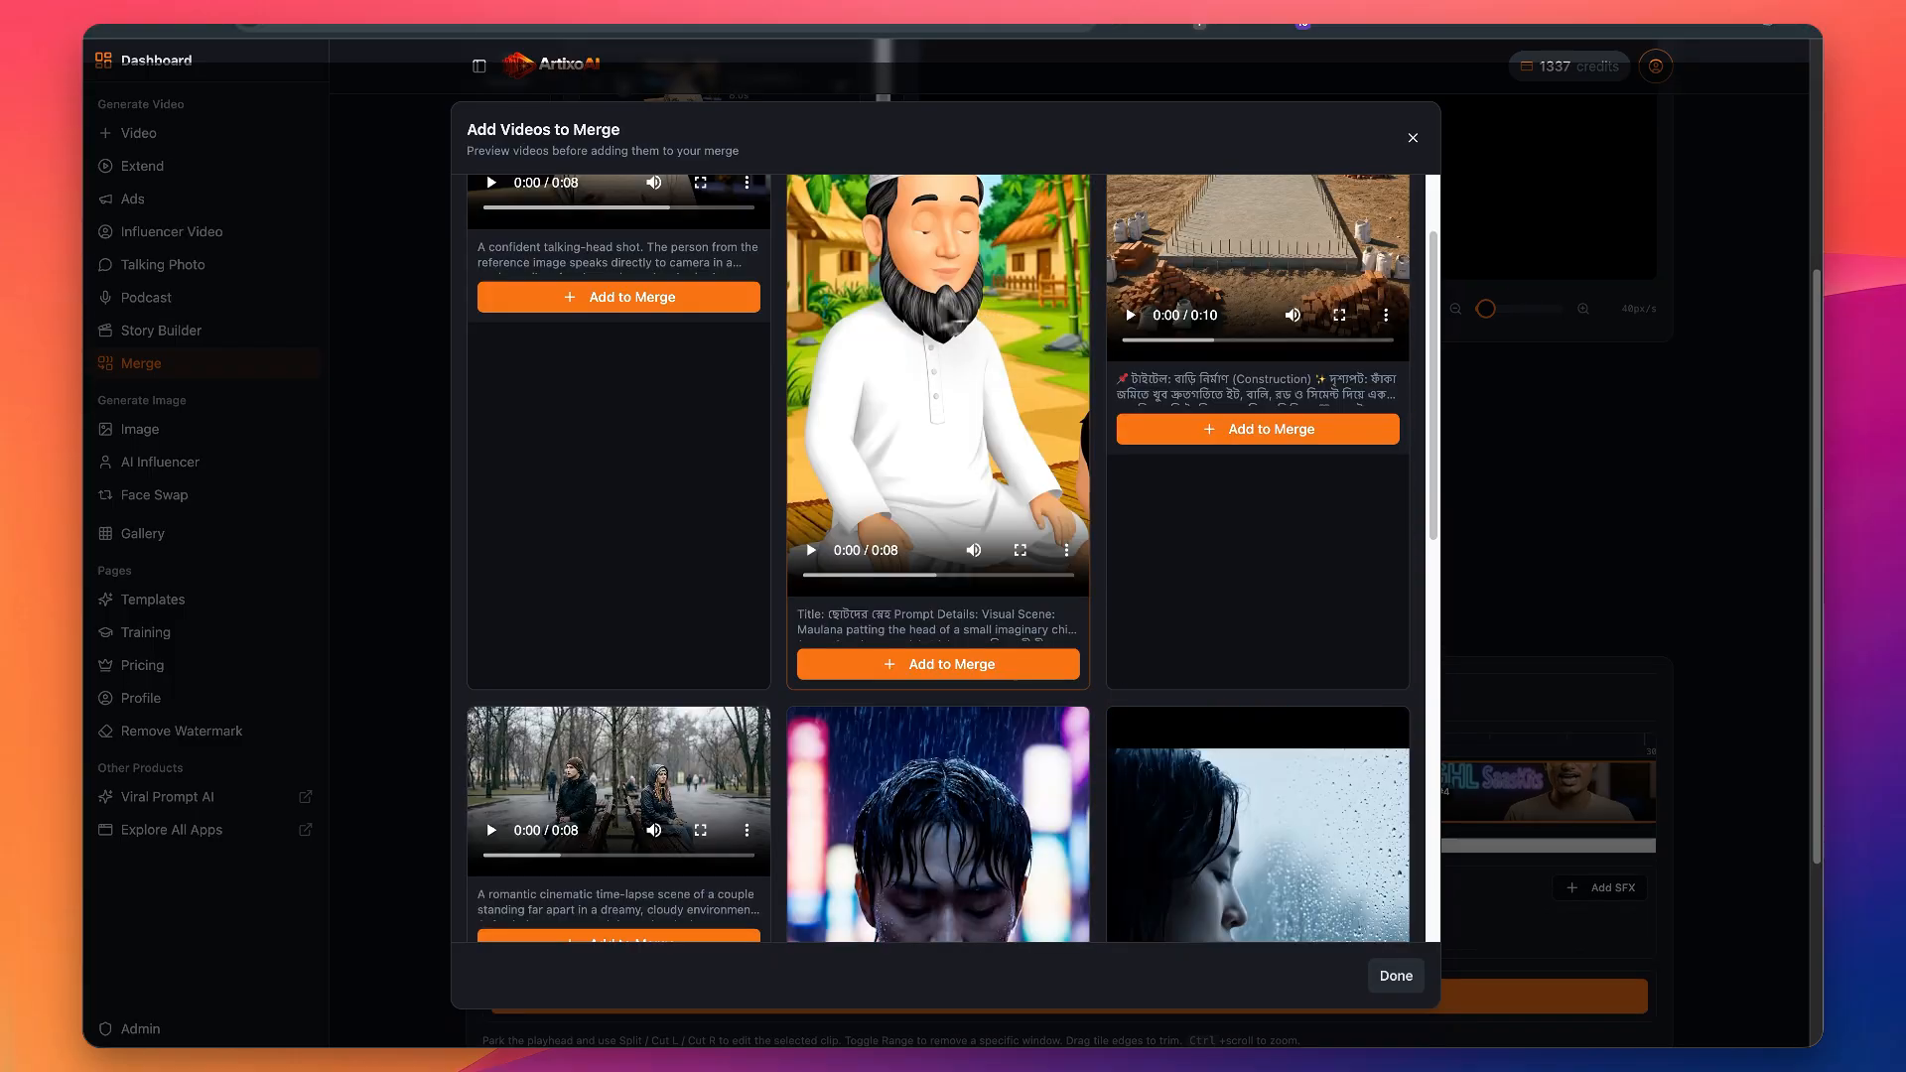
pyautogui.click(667, 297)
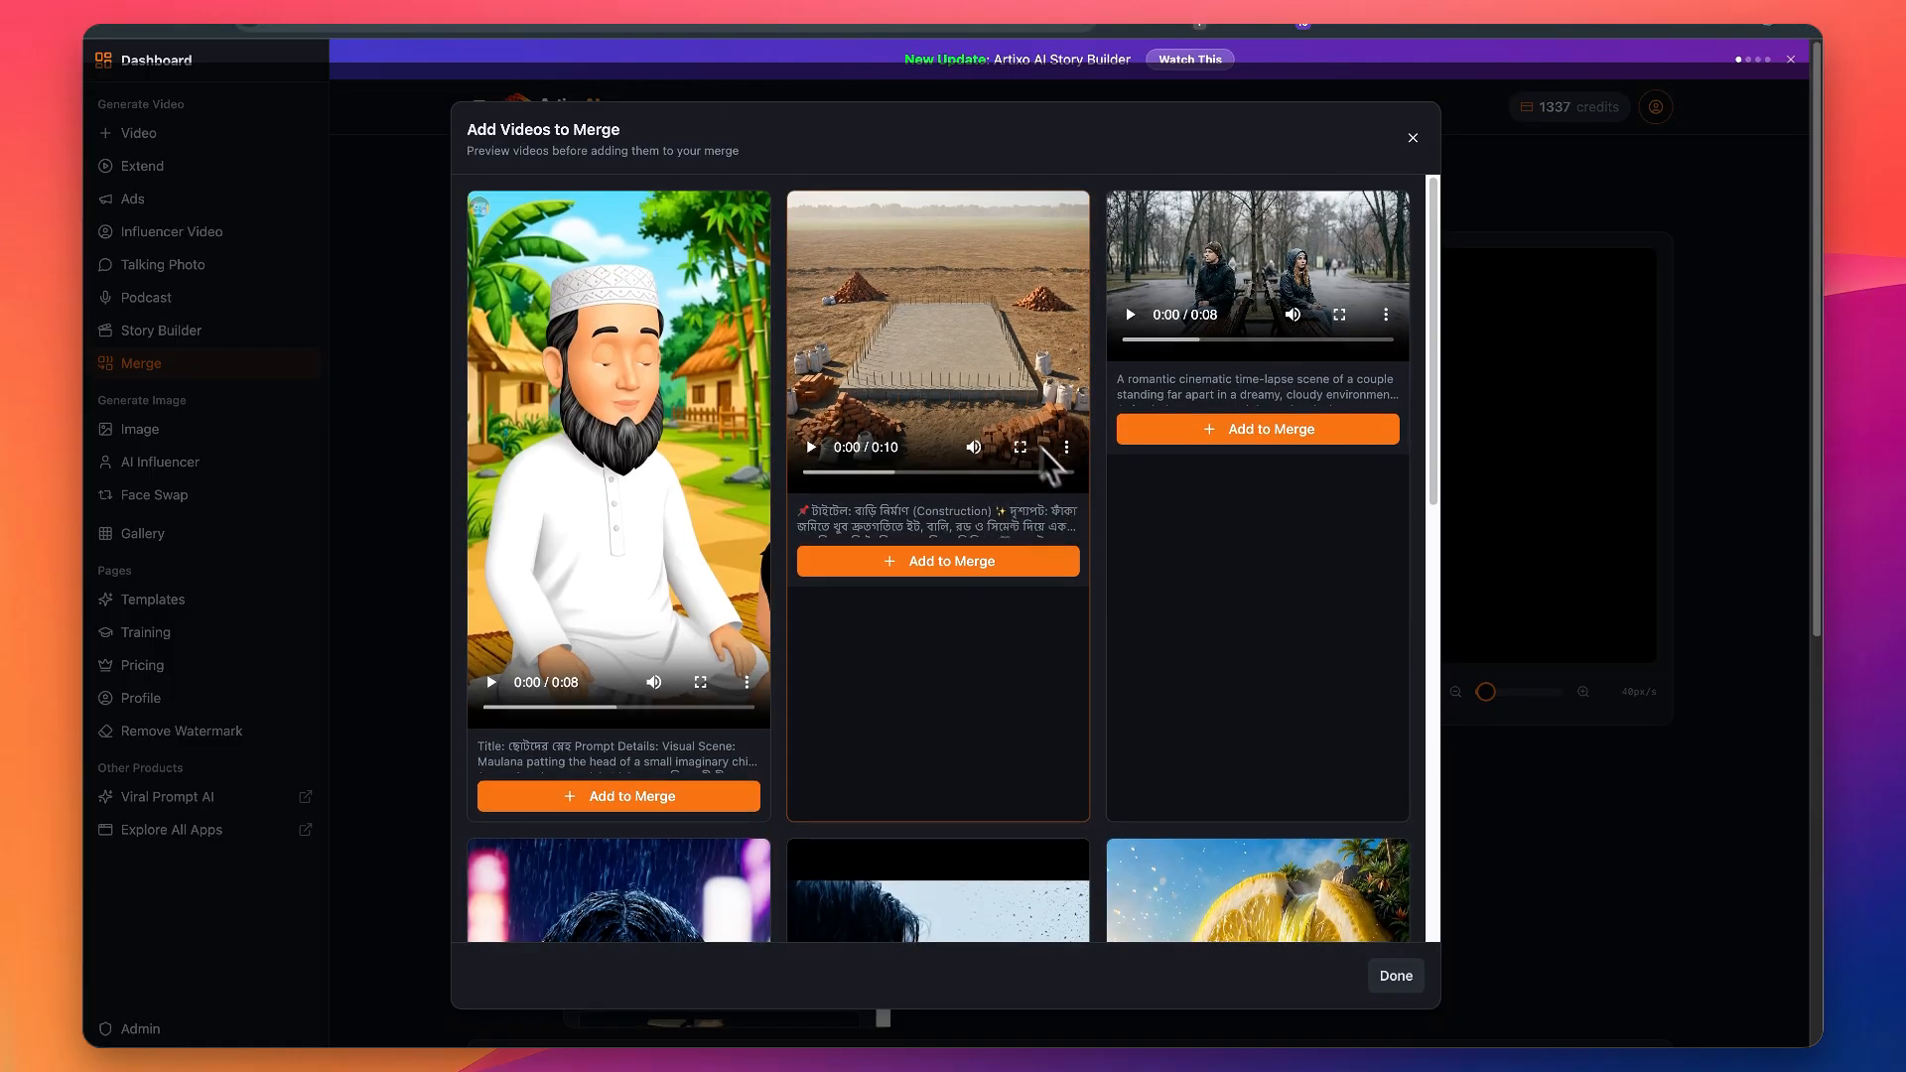
pyautogui.scroll(-4, 939, 561)
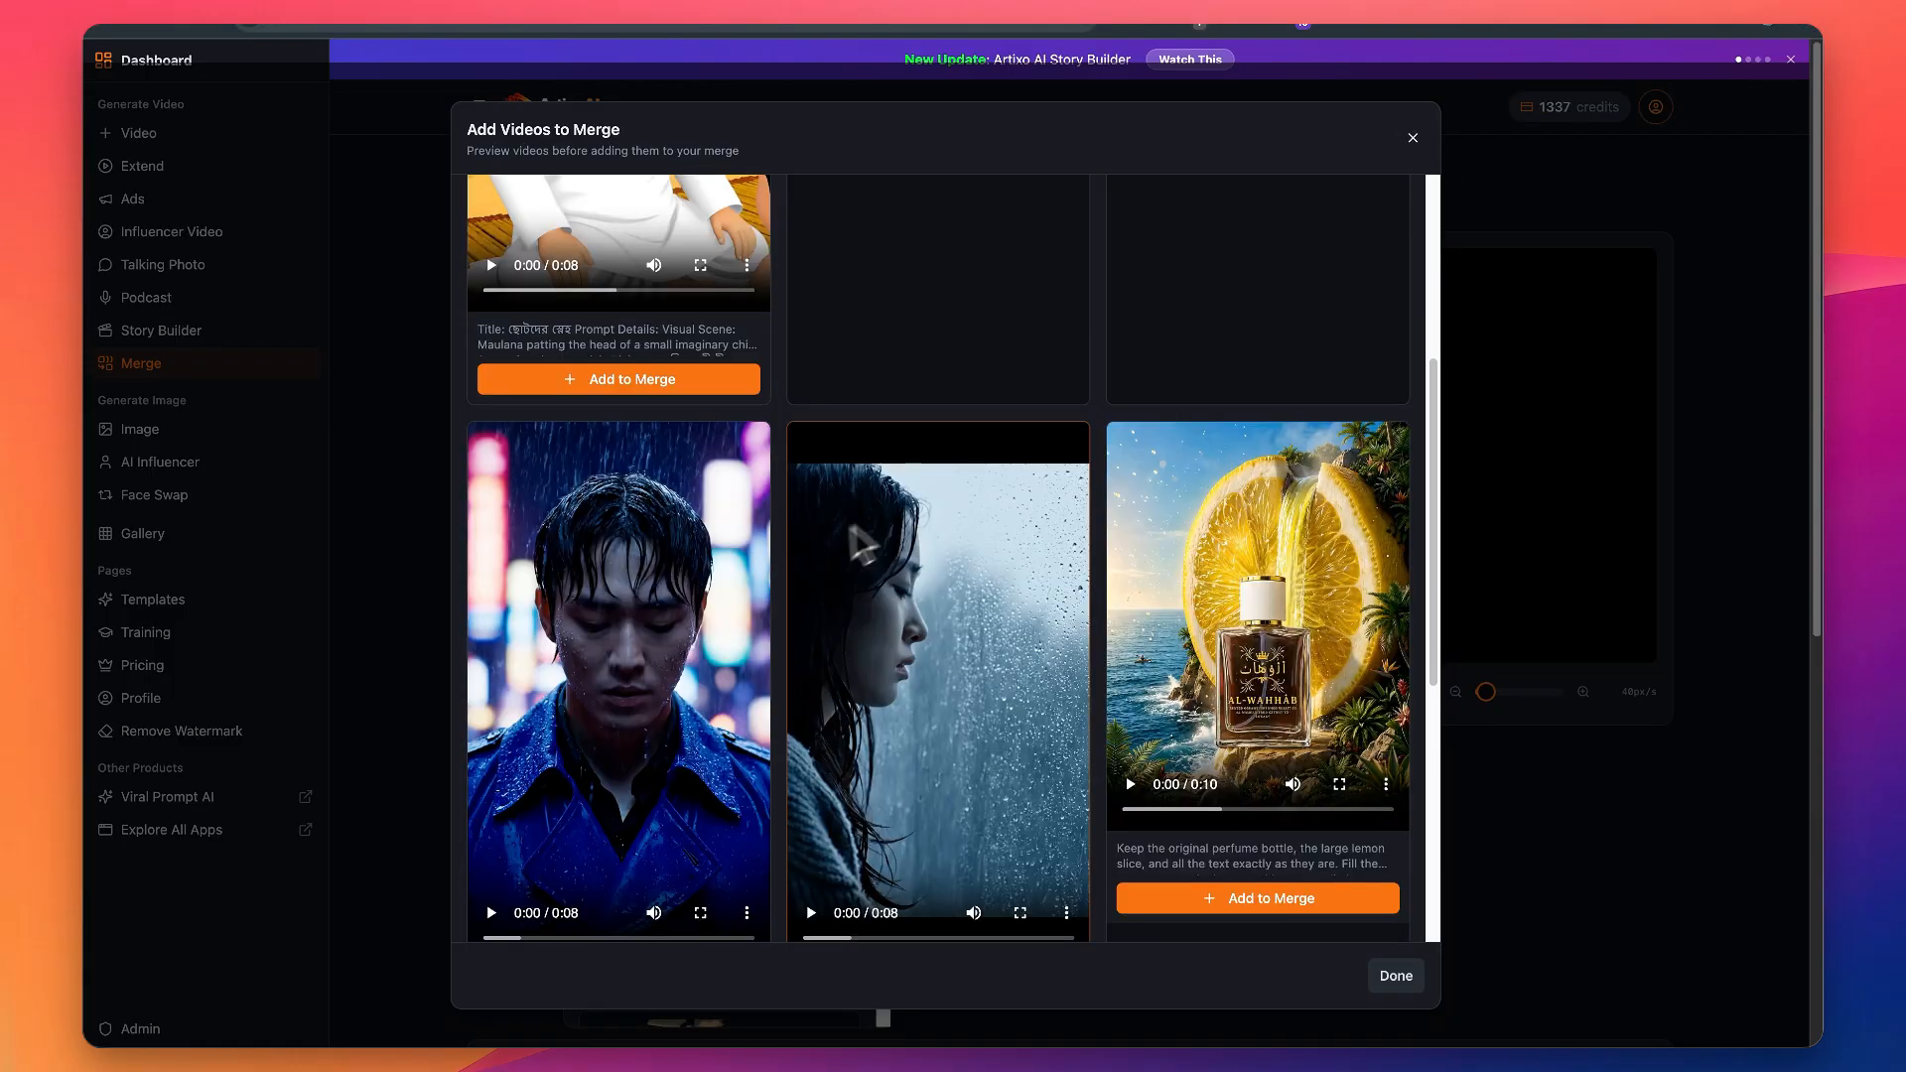
pyautogui.click(1413, 137)
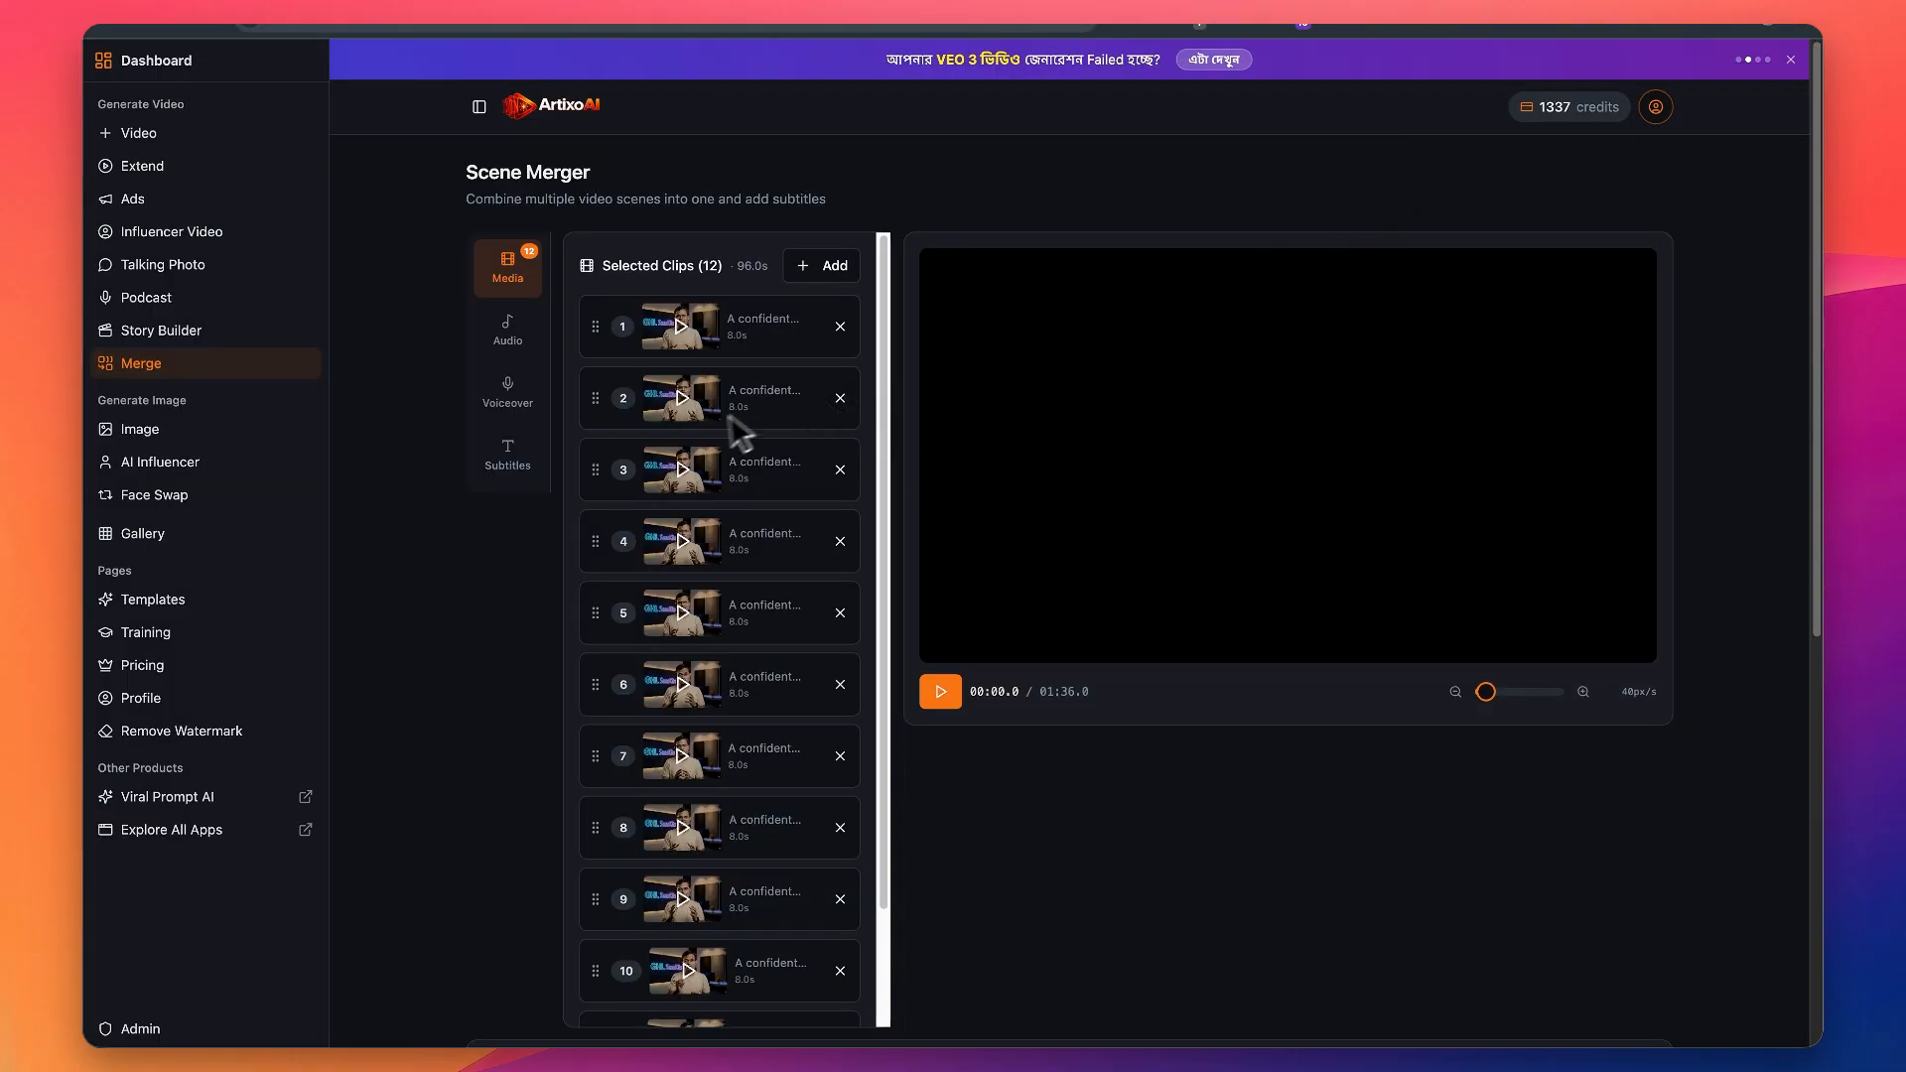
# Try to move the seventh clip up one place in the merge order
pyautogui.scroll(-2, 715, 446)
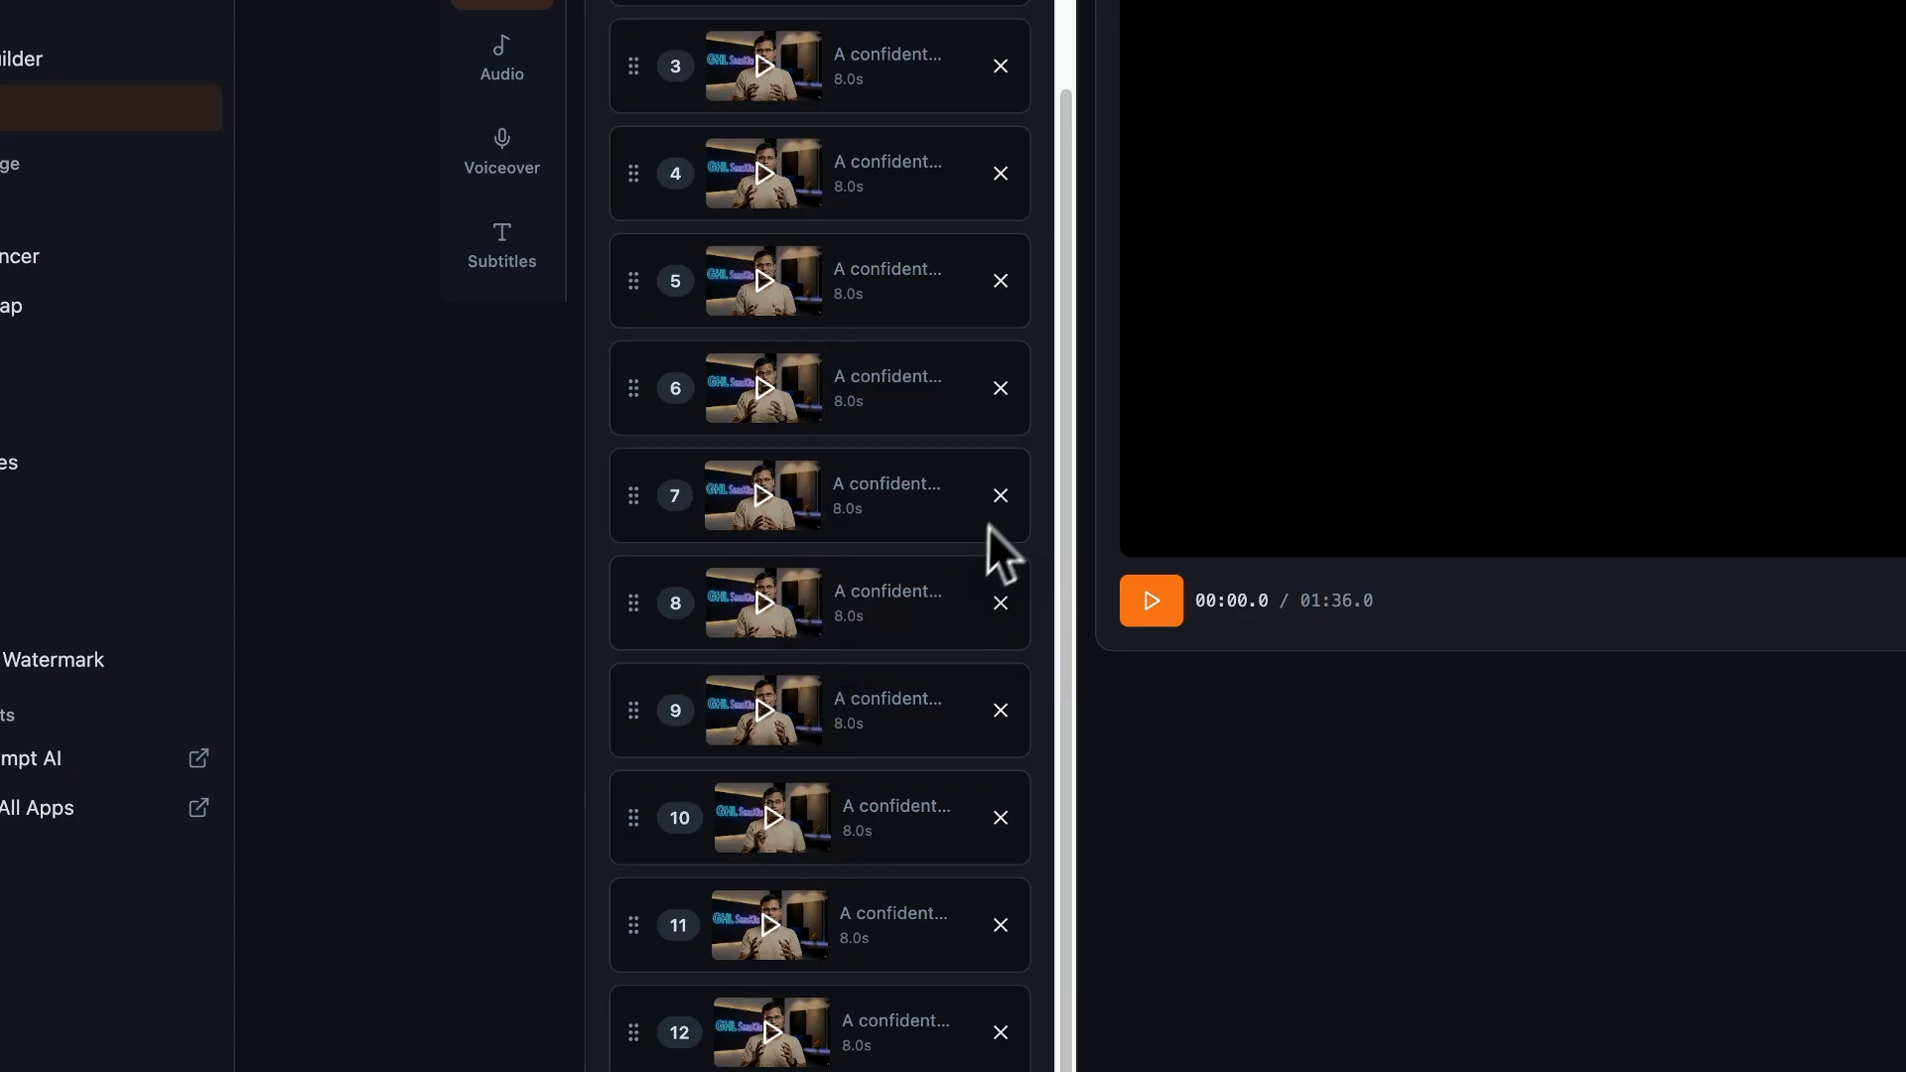
pyautogui.moveTo(640, 518); pyautogui.dragTo(642, 428)
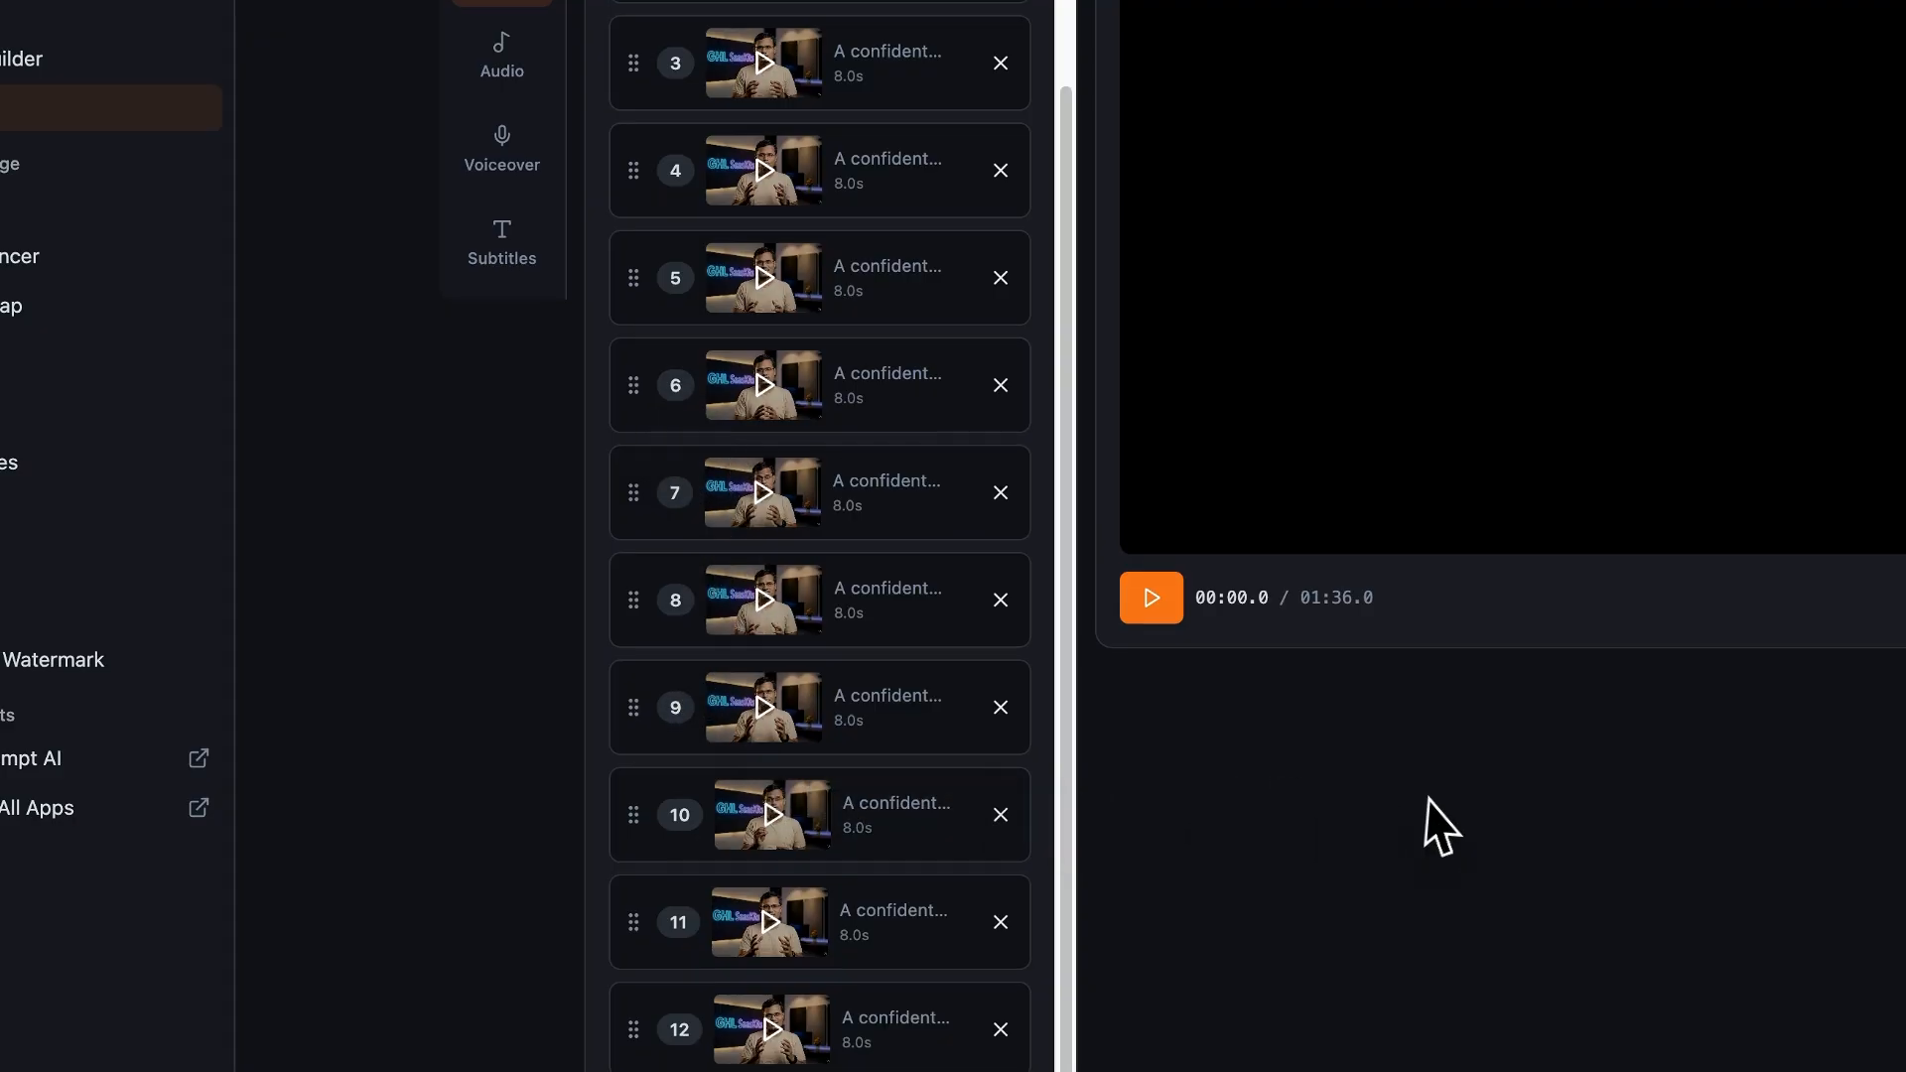
# Play the first few seconds of the combined clip sequence, pause it, and bring up the editing timeline
pyautogui.click(1152, 598)
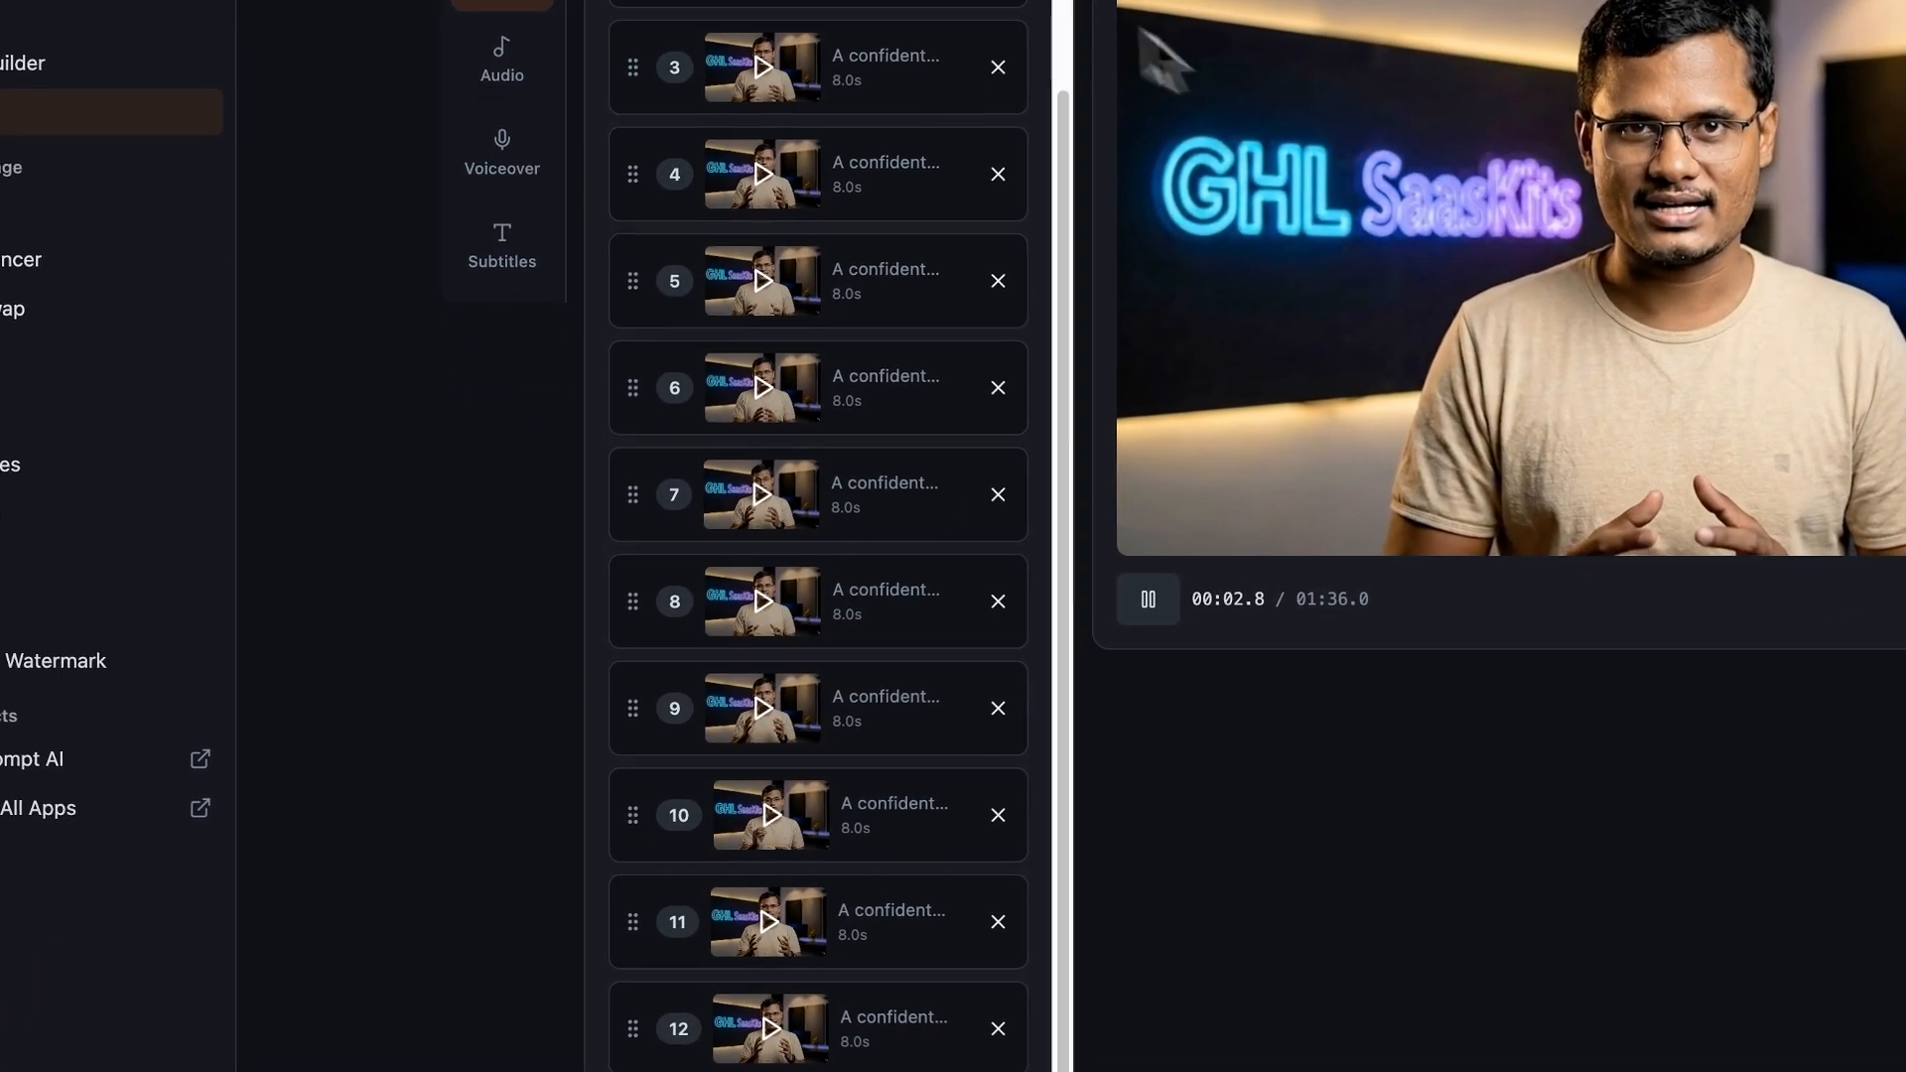
pyautogui.click(1009, 659)
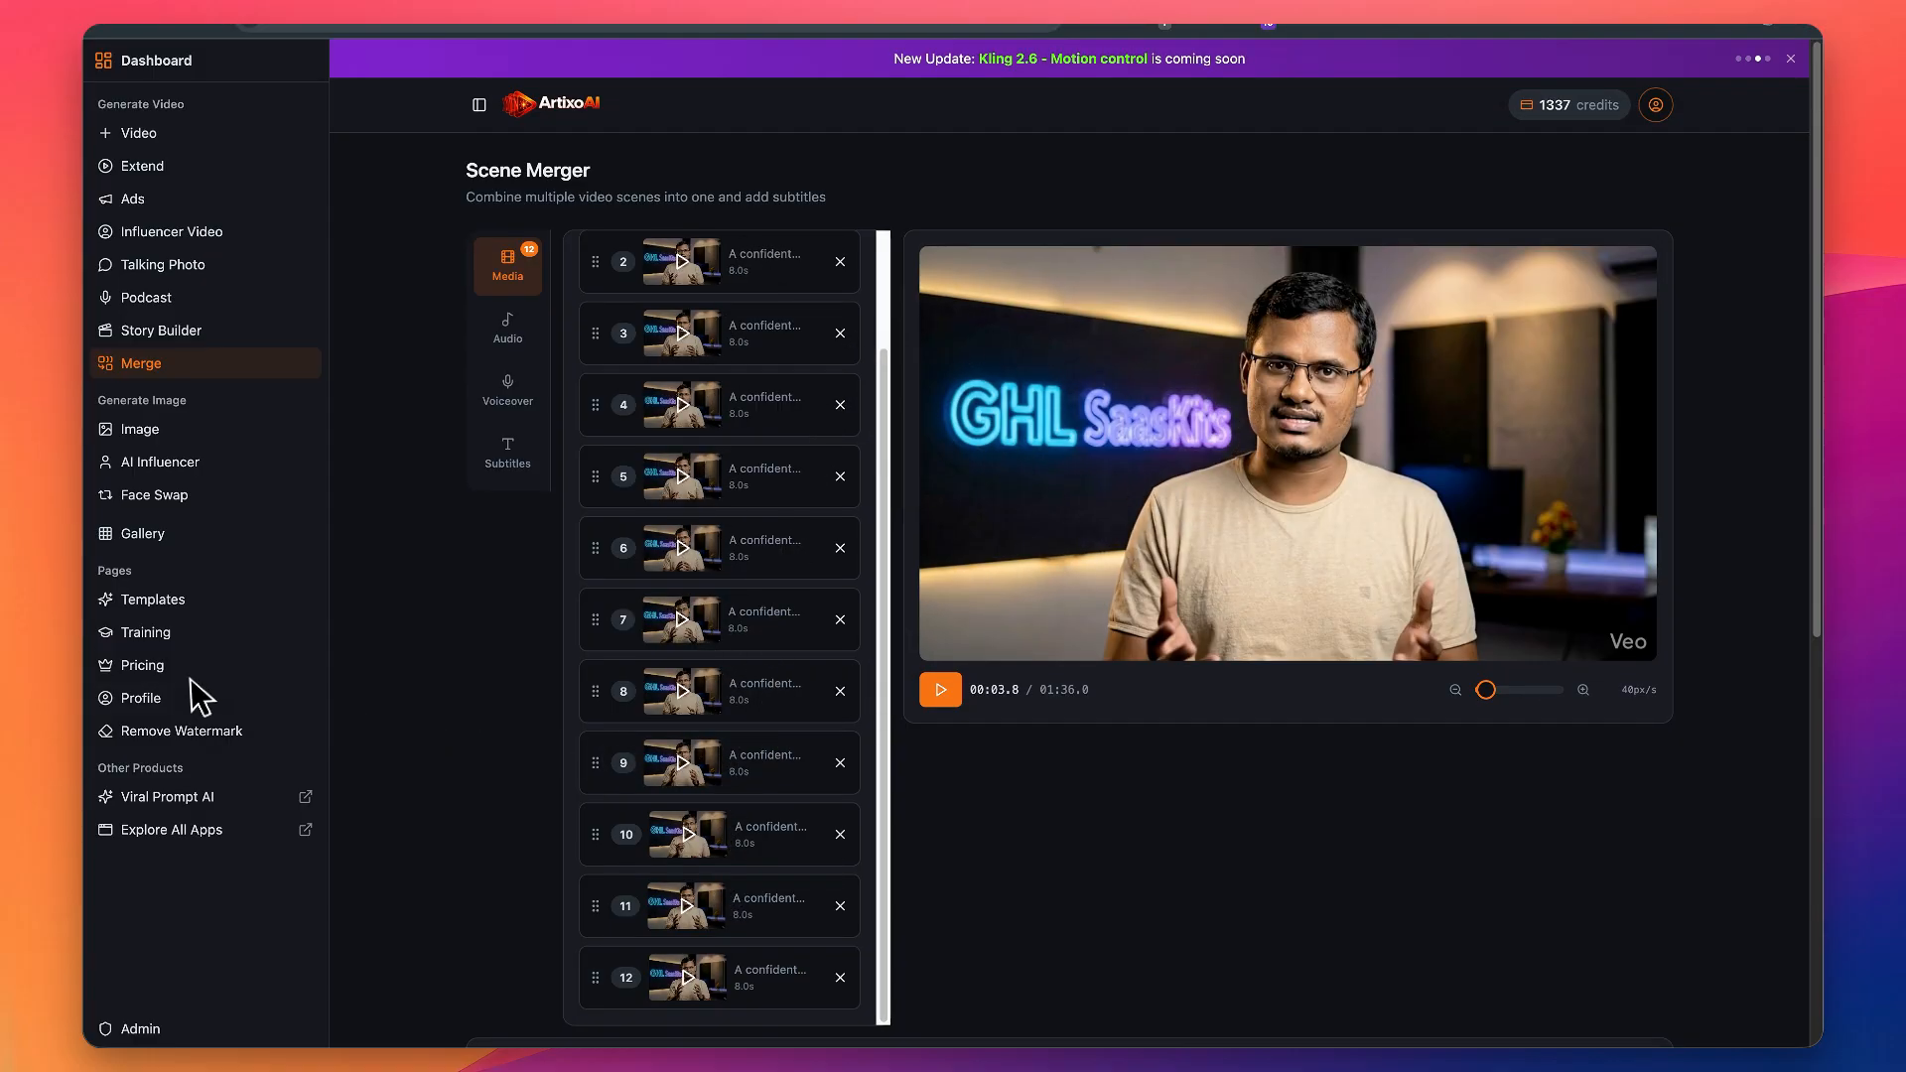
pyautogui.scroll(-4, 1377, 598)
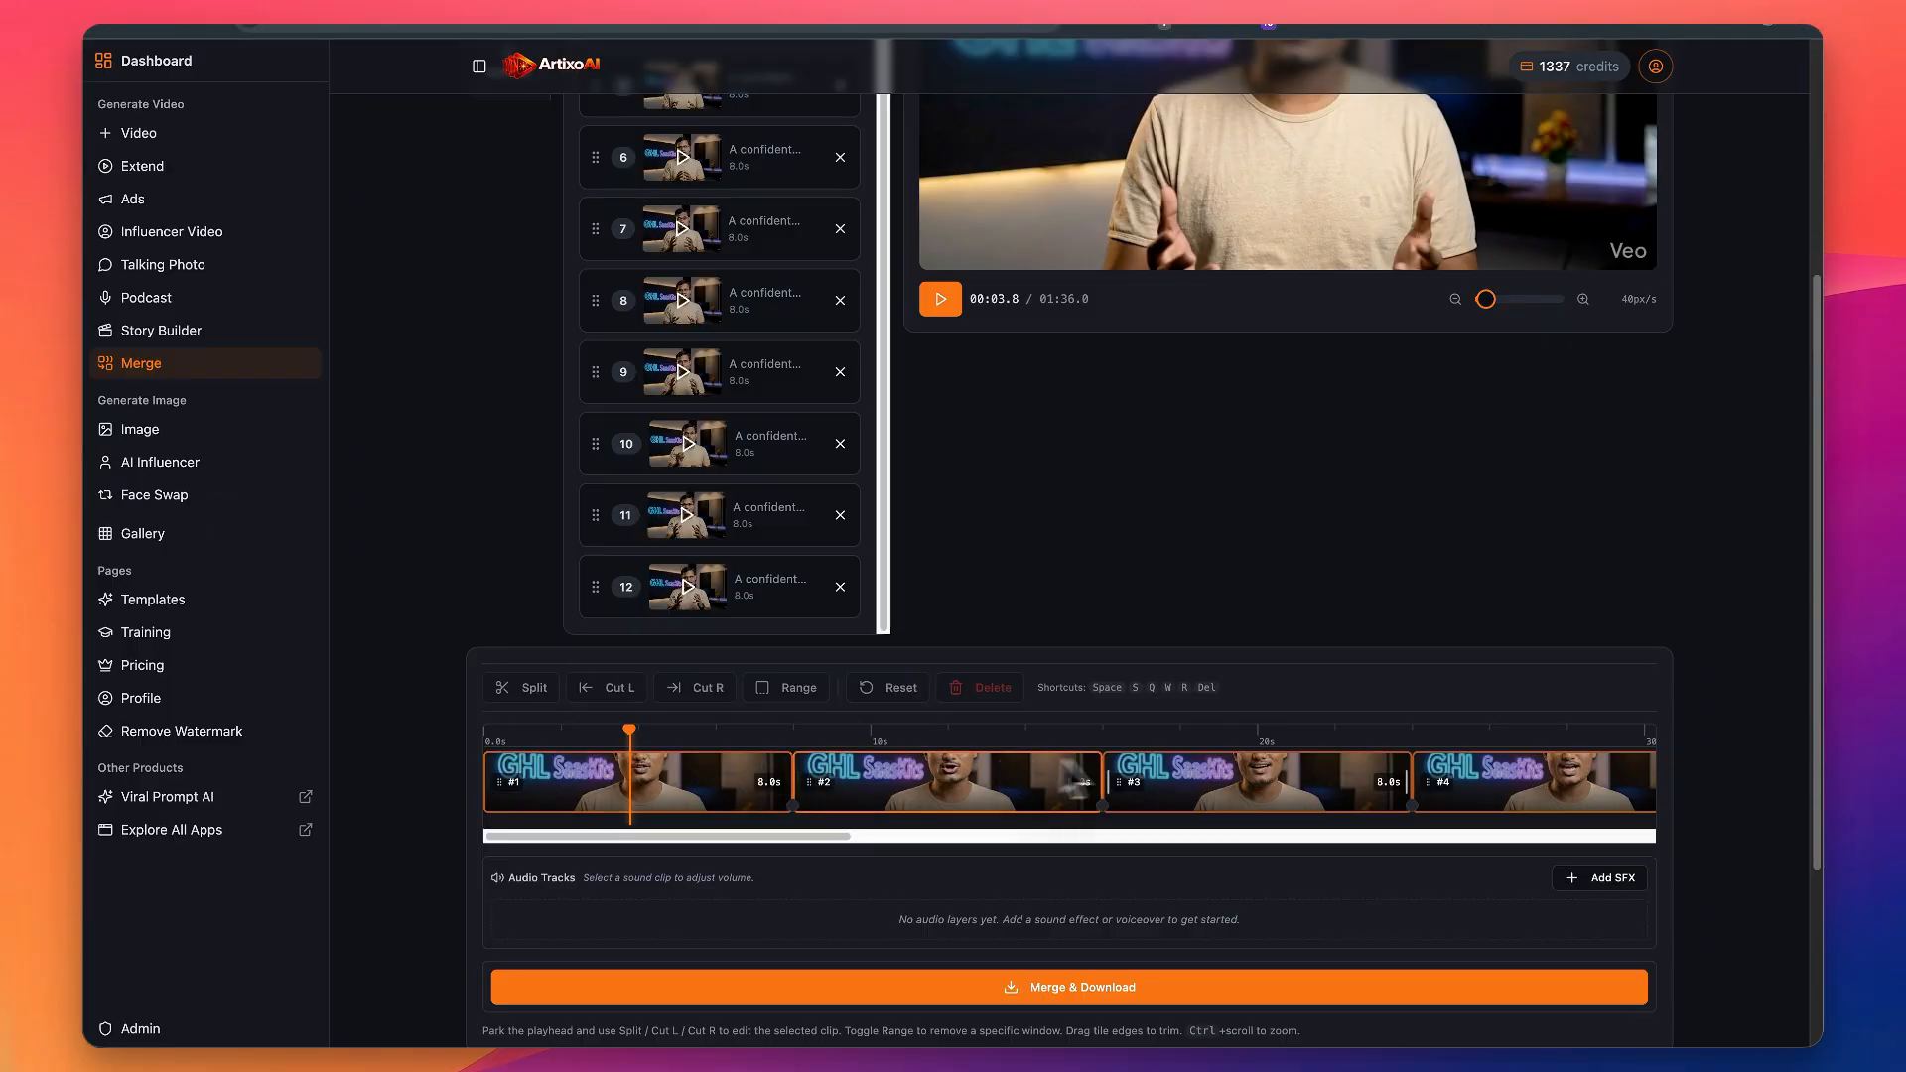
# Look along the editing timeline and zoom it out to 10px/s so that all twelve clips fit
pyautogui.moveTo(797, 836); pyautogui.dragTo(1603, 837)
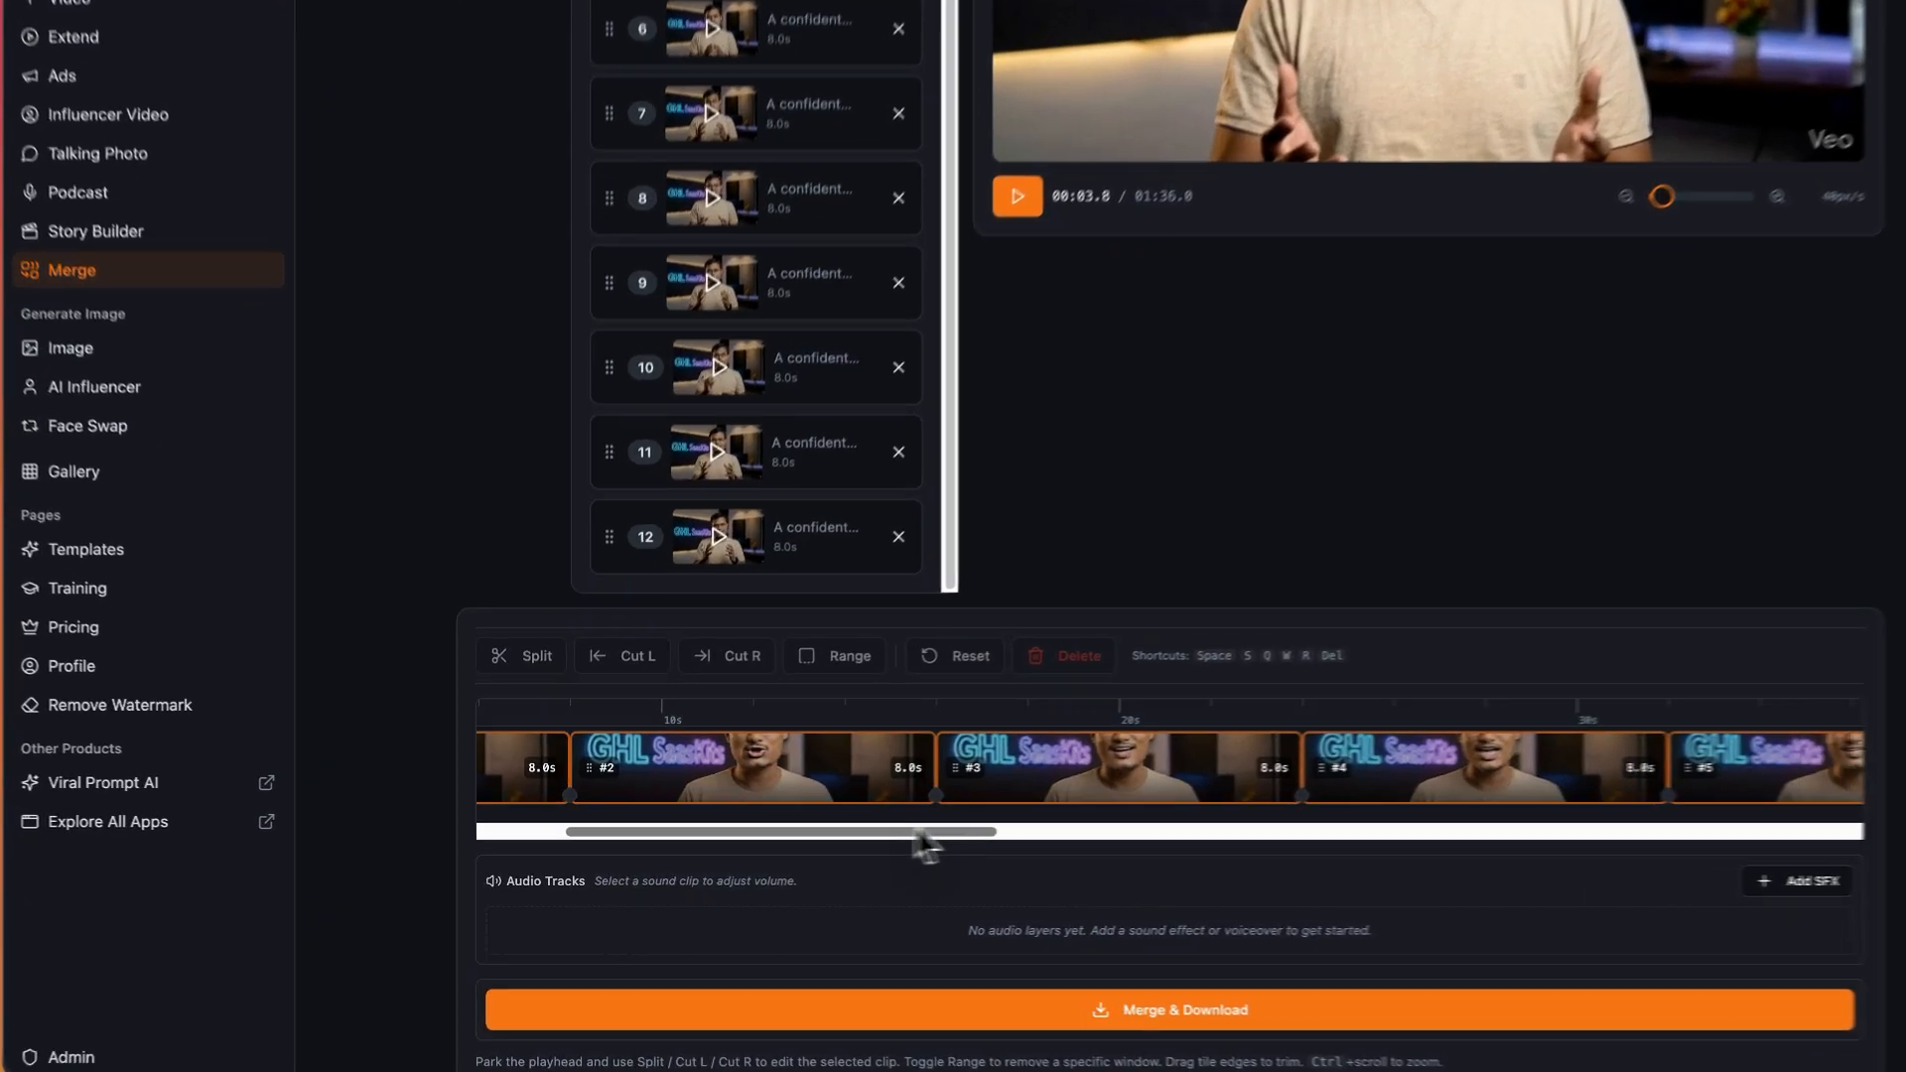
pyautogui.moveTo(1787, 821); pyautogui.dragTo(814, 824)
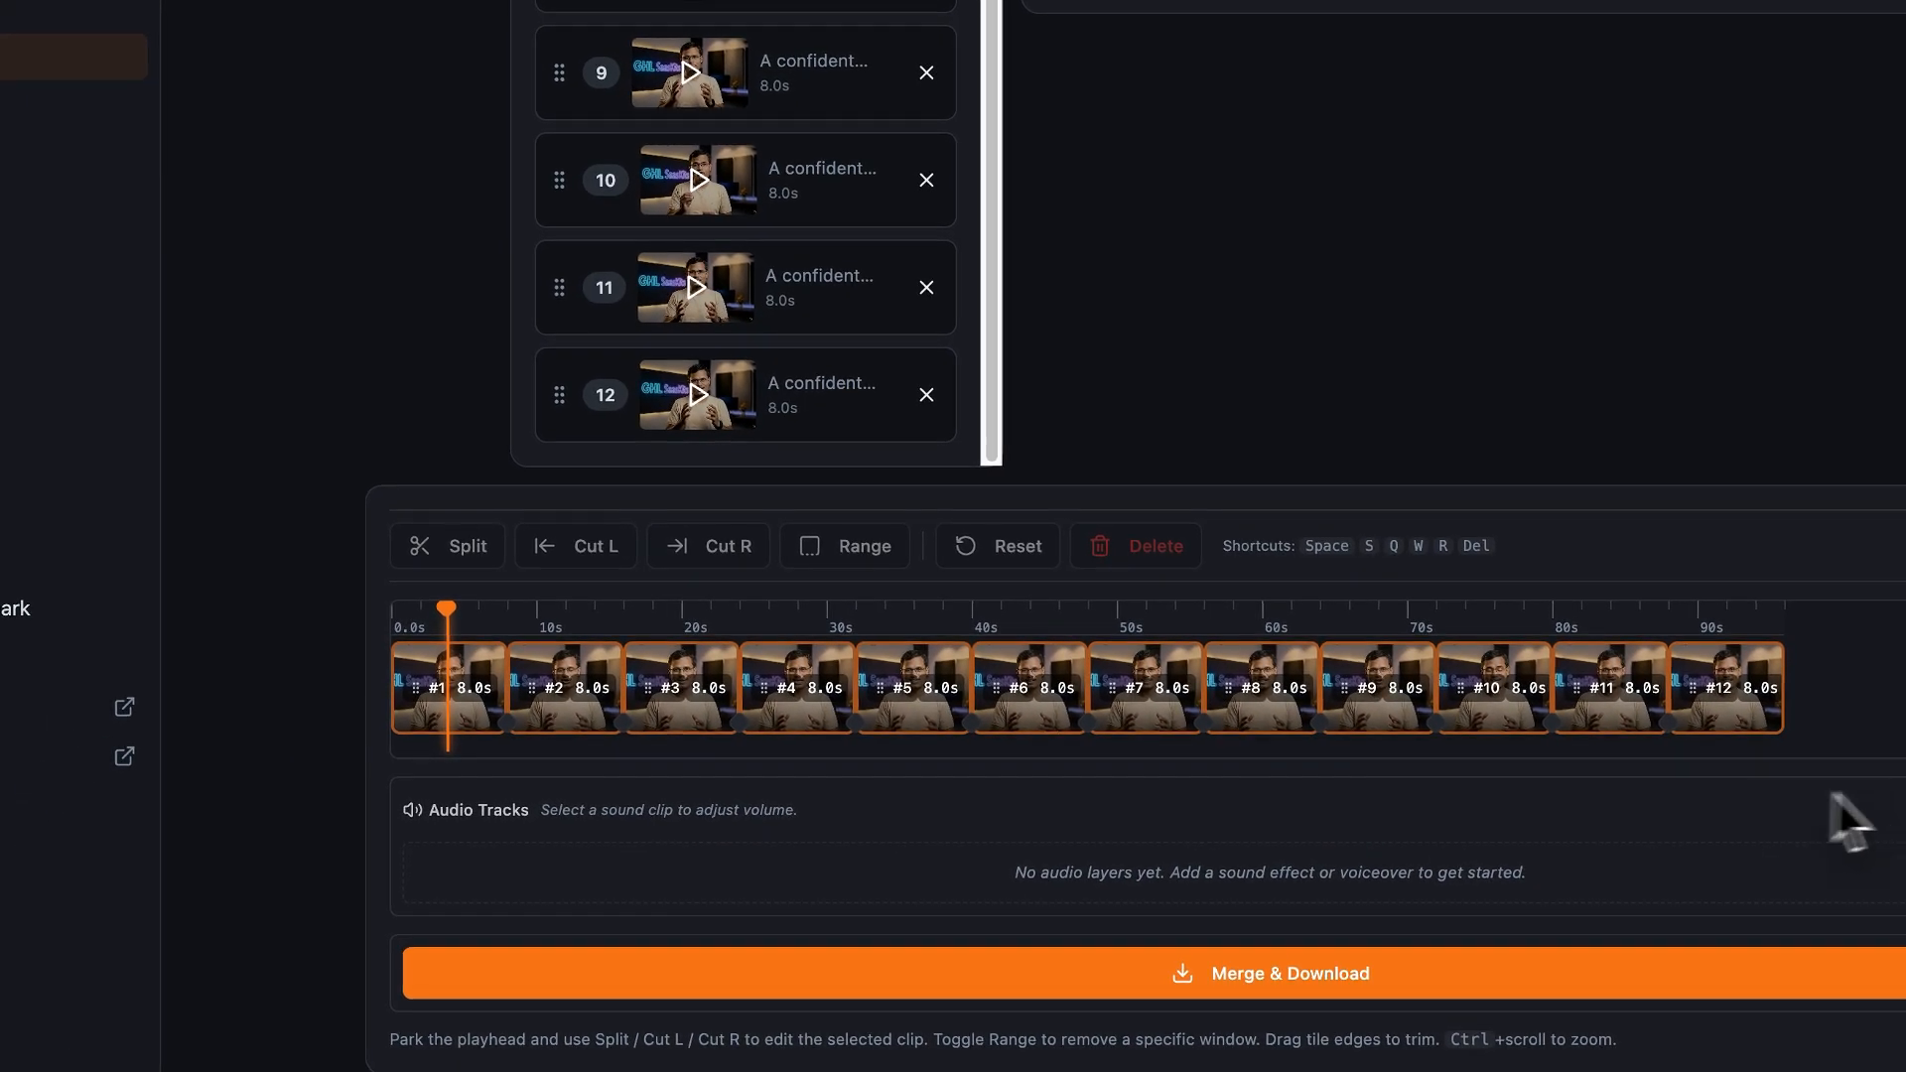
pyautogui.scroll(-2, 1611, 793)
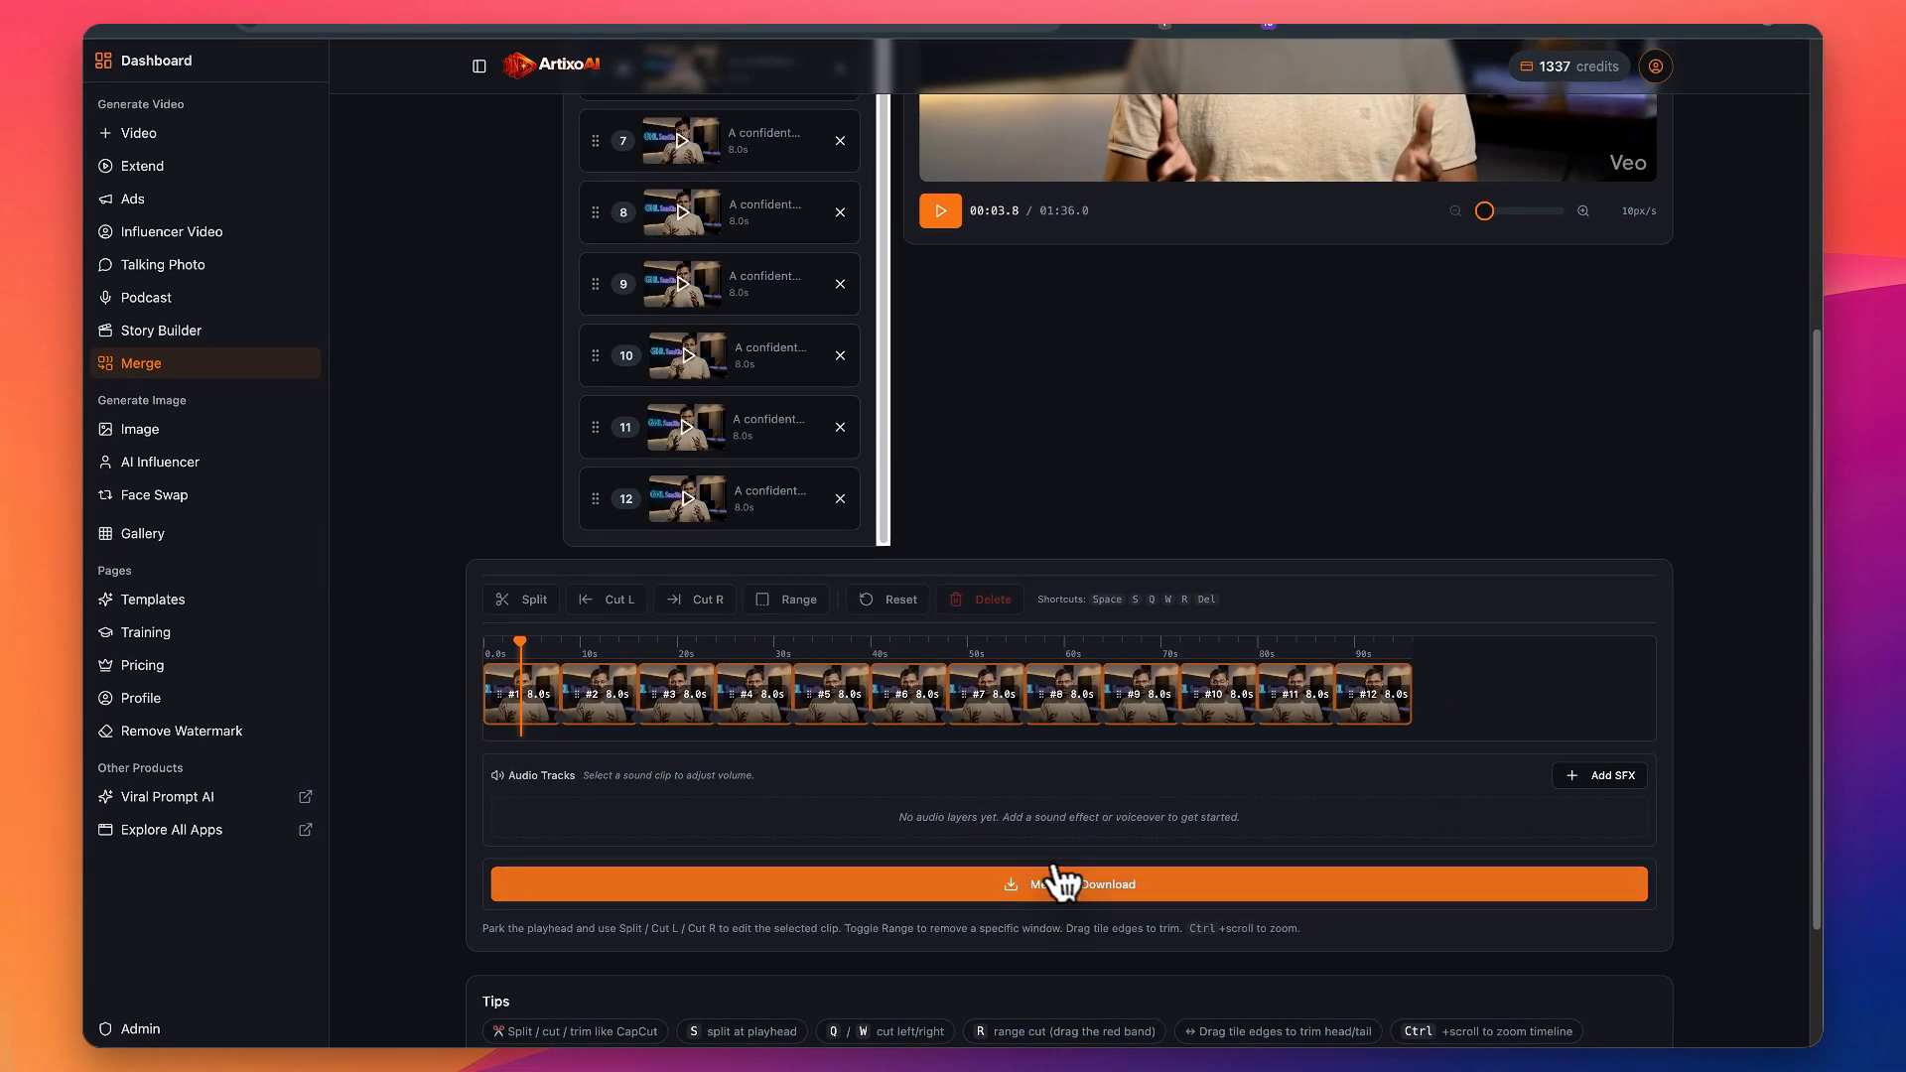
# Look at the merger's audio options and its voiceover recording and upload options
pyautogui.scroll(10, 695, 437)
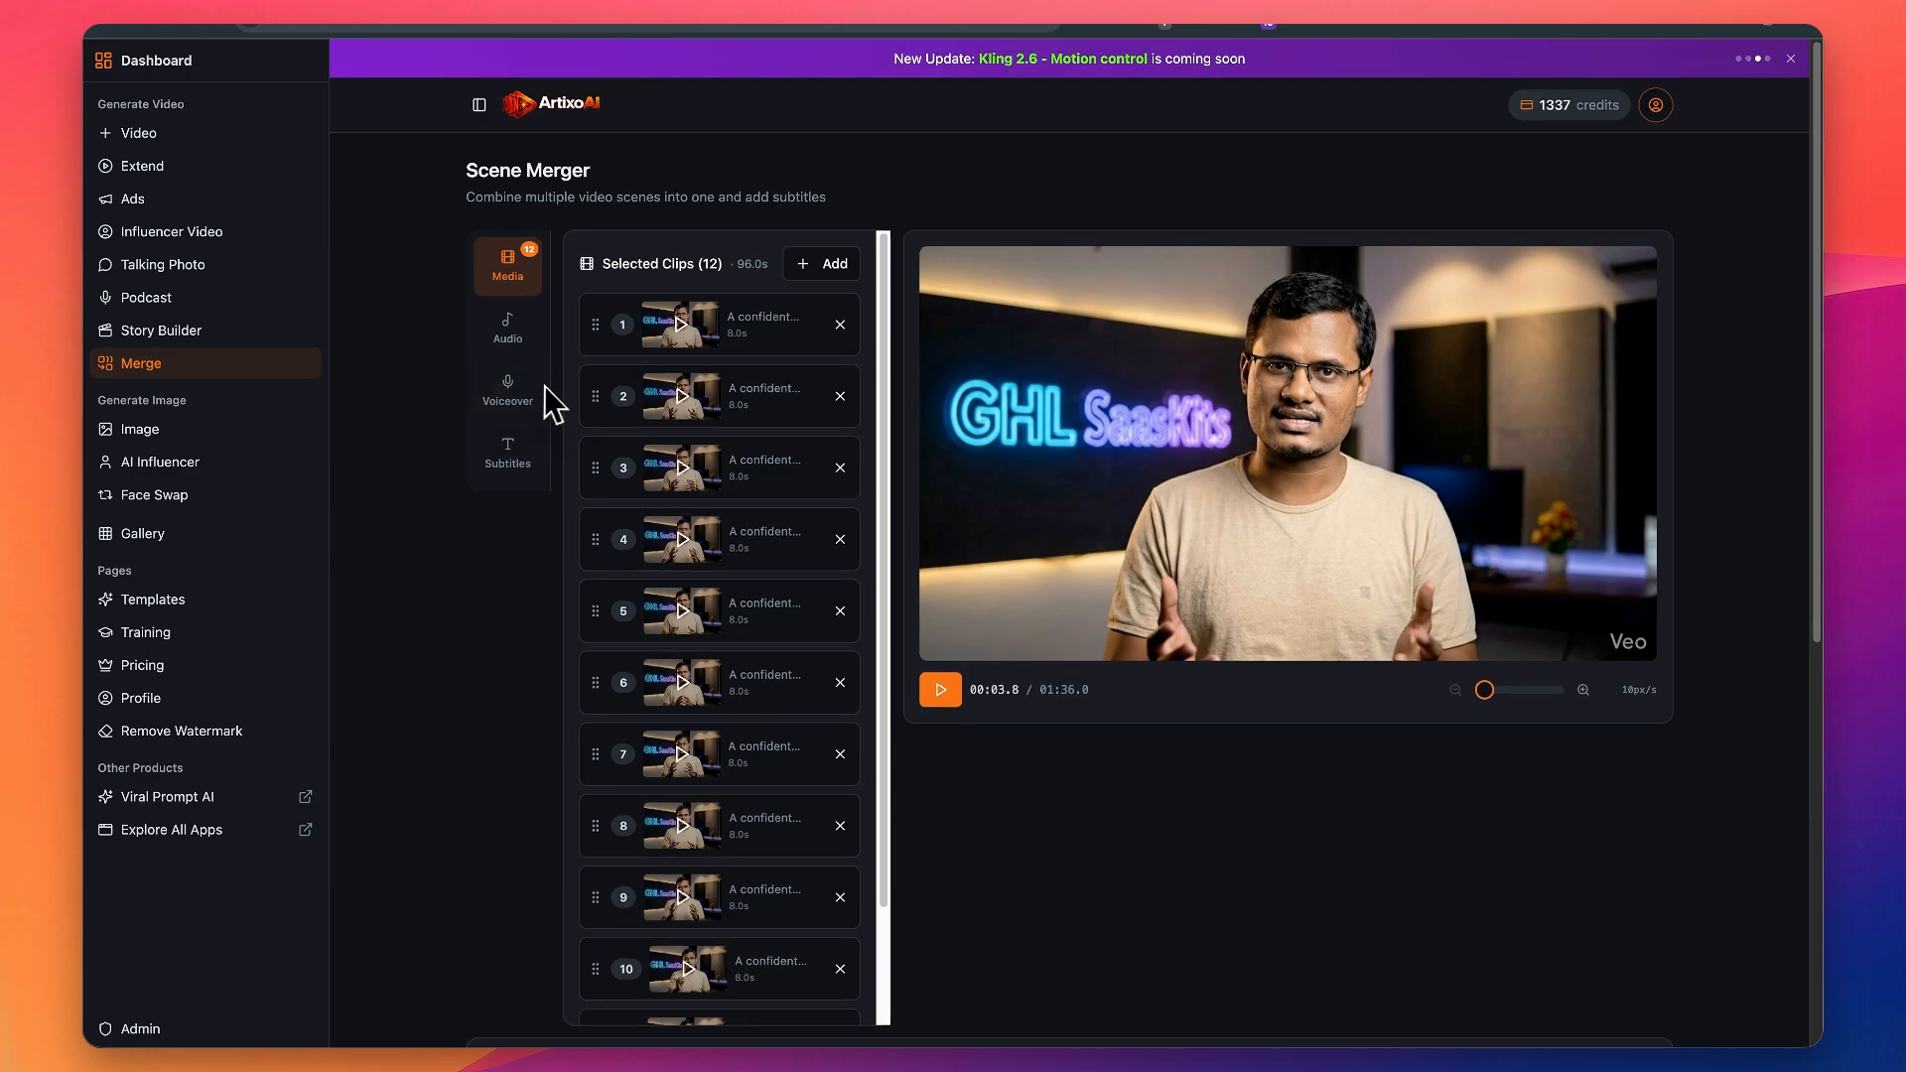
pyautogui.click(517, 330)
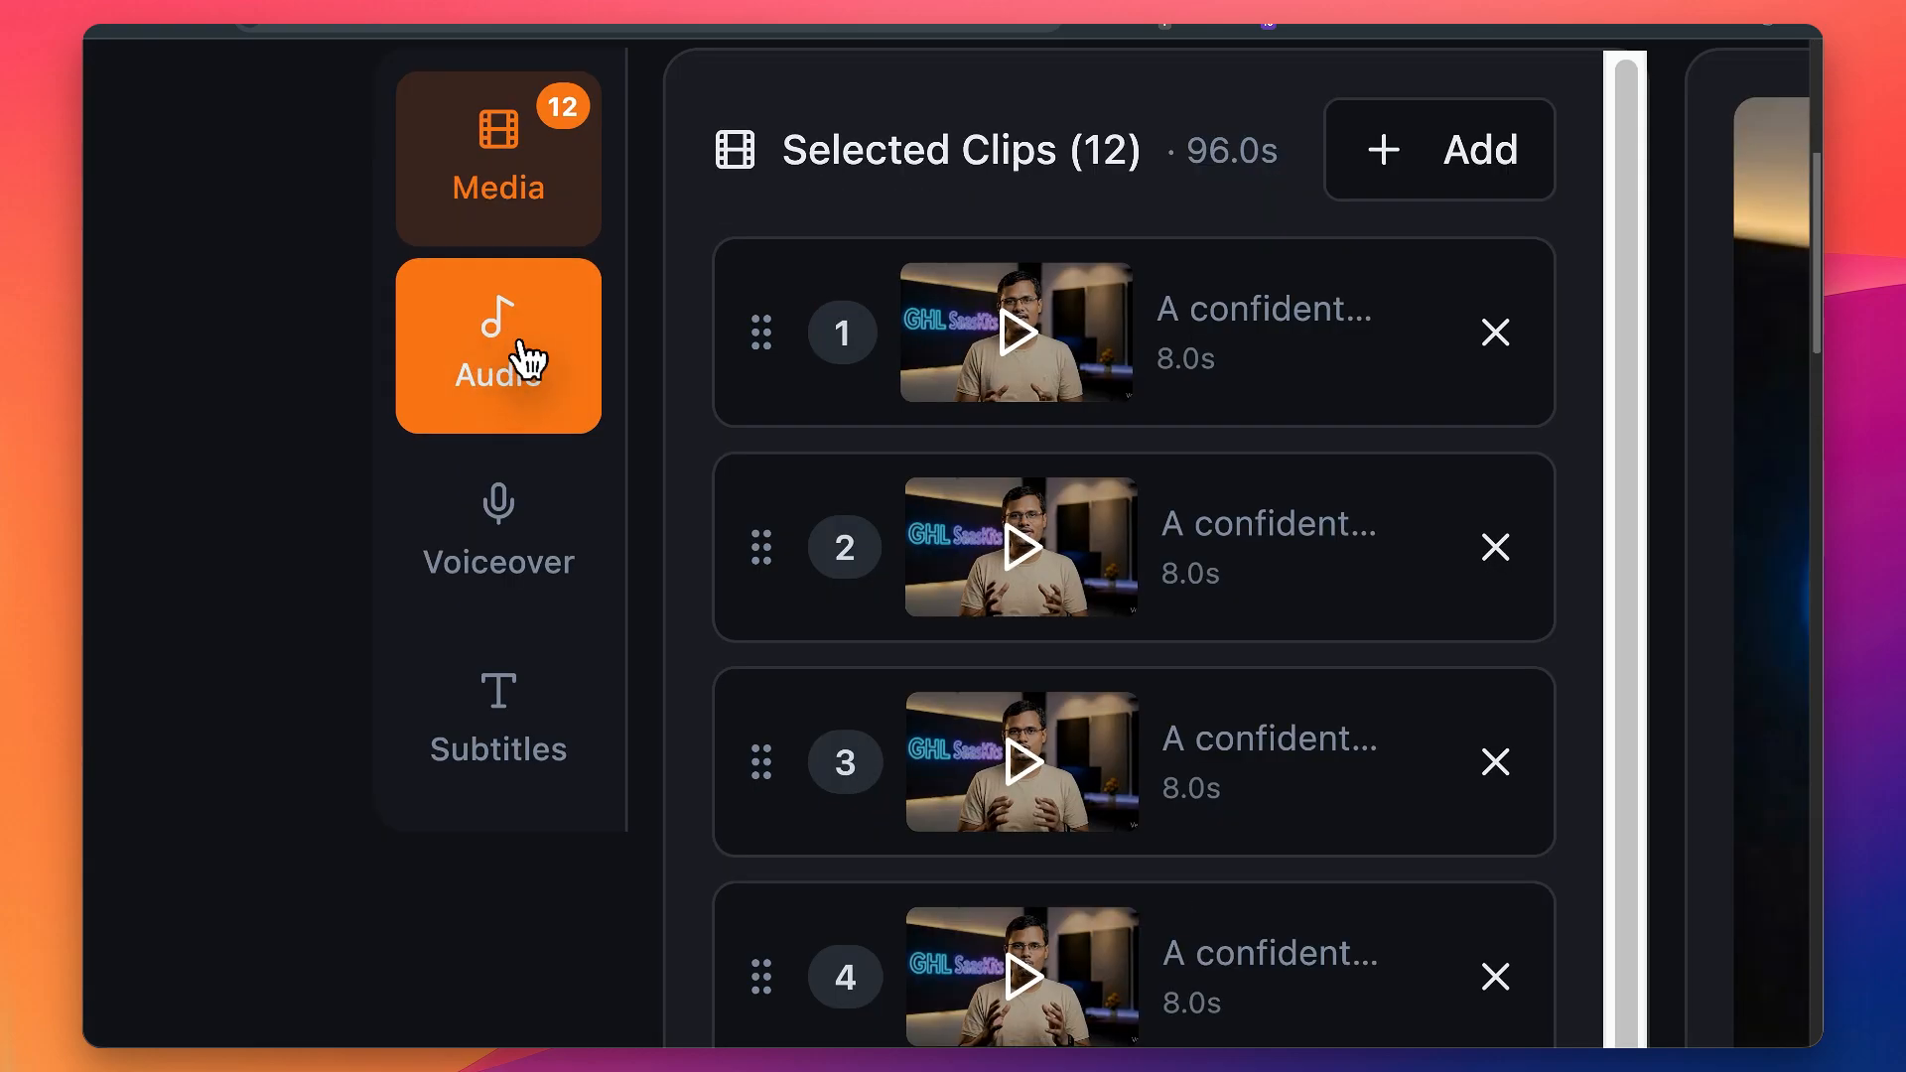
pyautogui.click(520, 585)
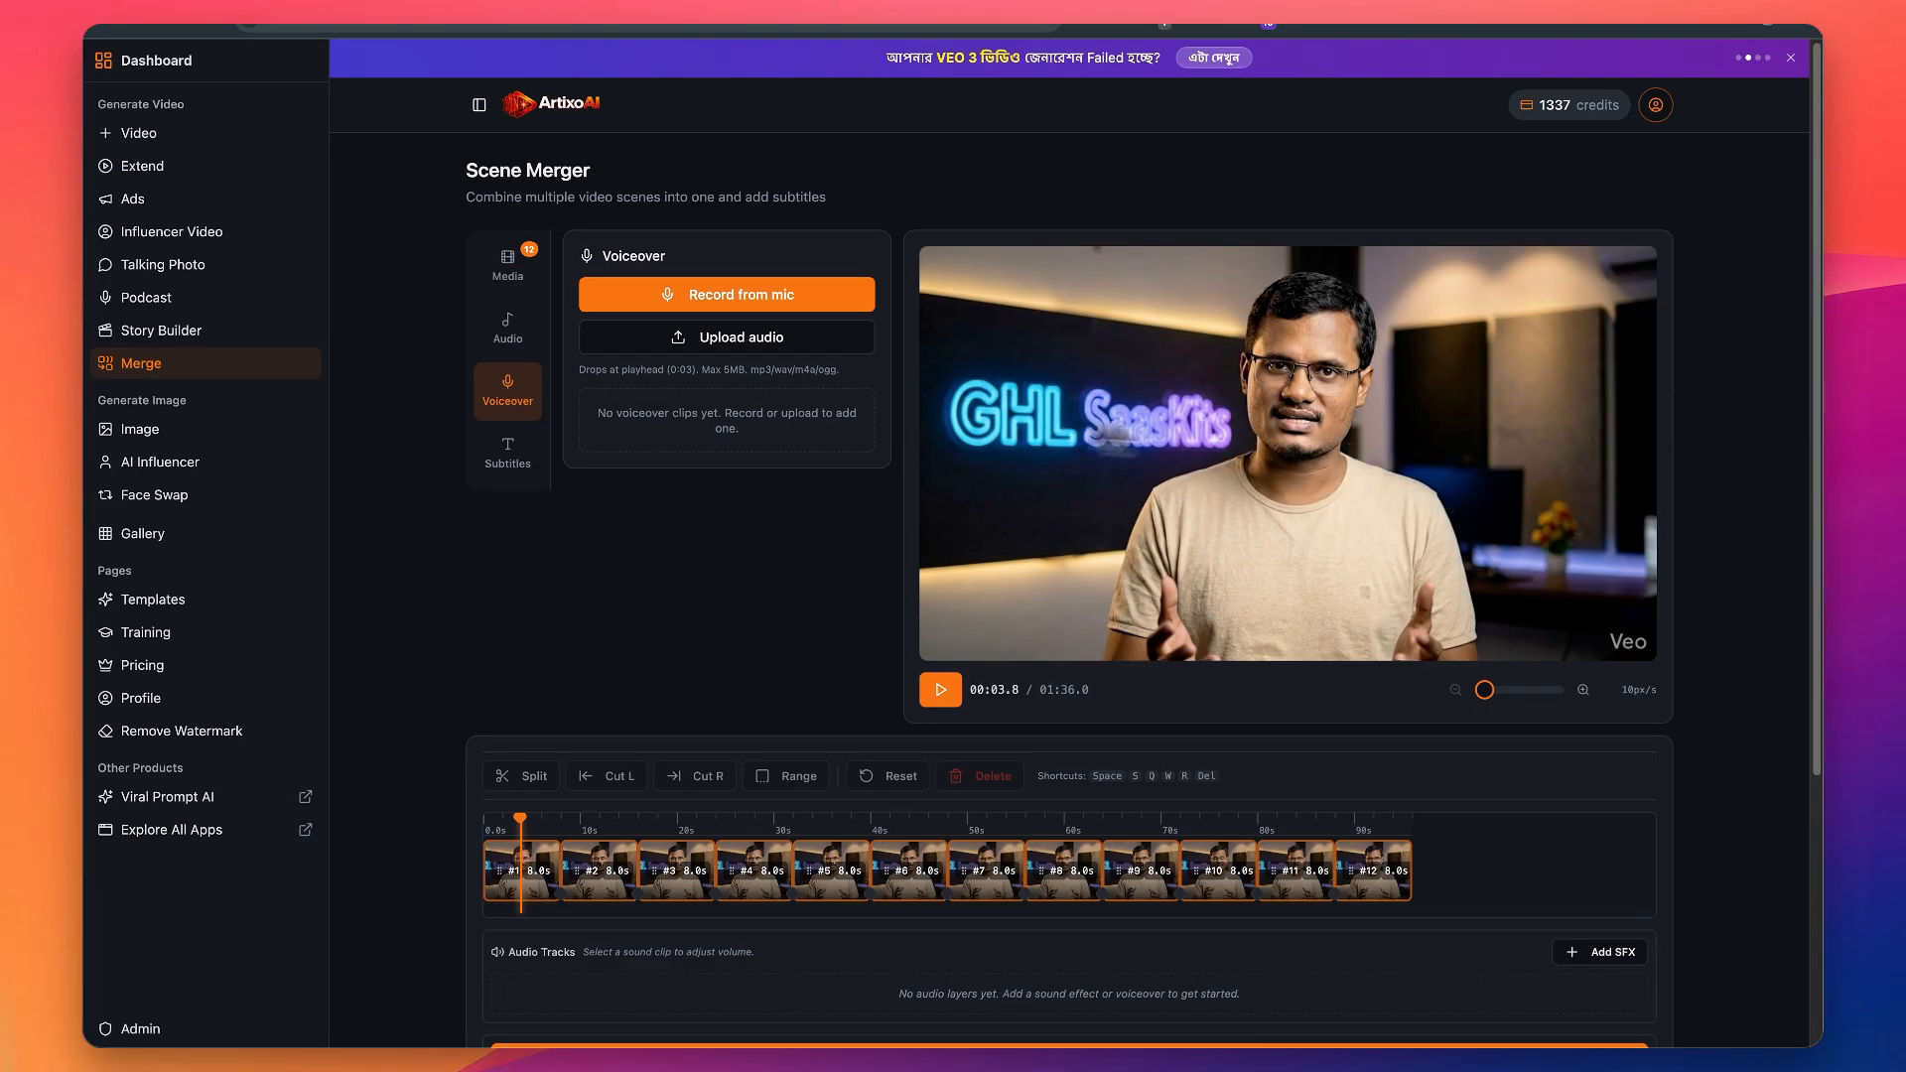
# Upload the Corporate short music as custom audio and place it three times in a row beneath the twelve clips
pyautogui.click(512, 334)
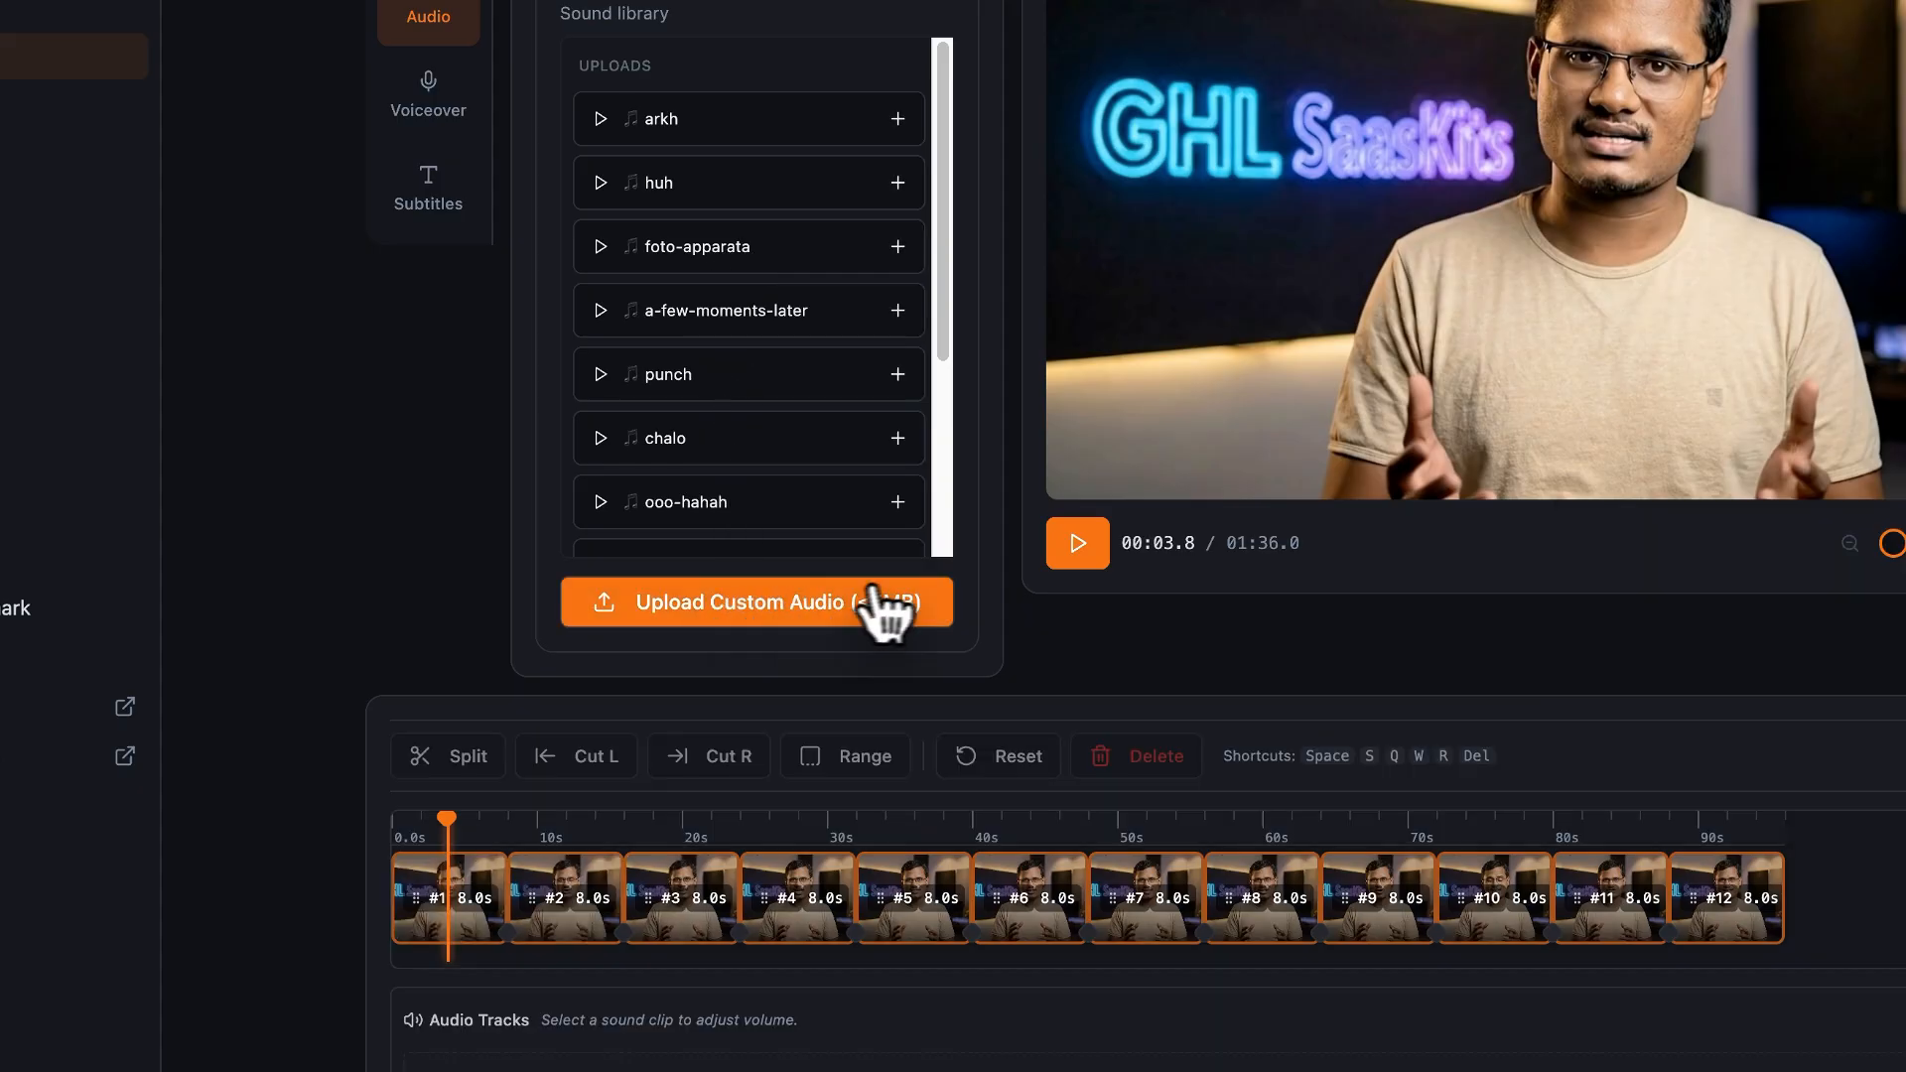
pyautogui.click(906, 586)
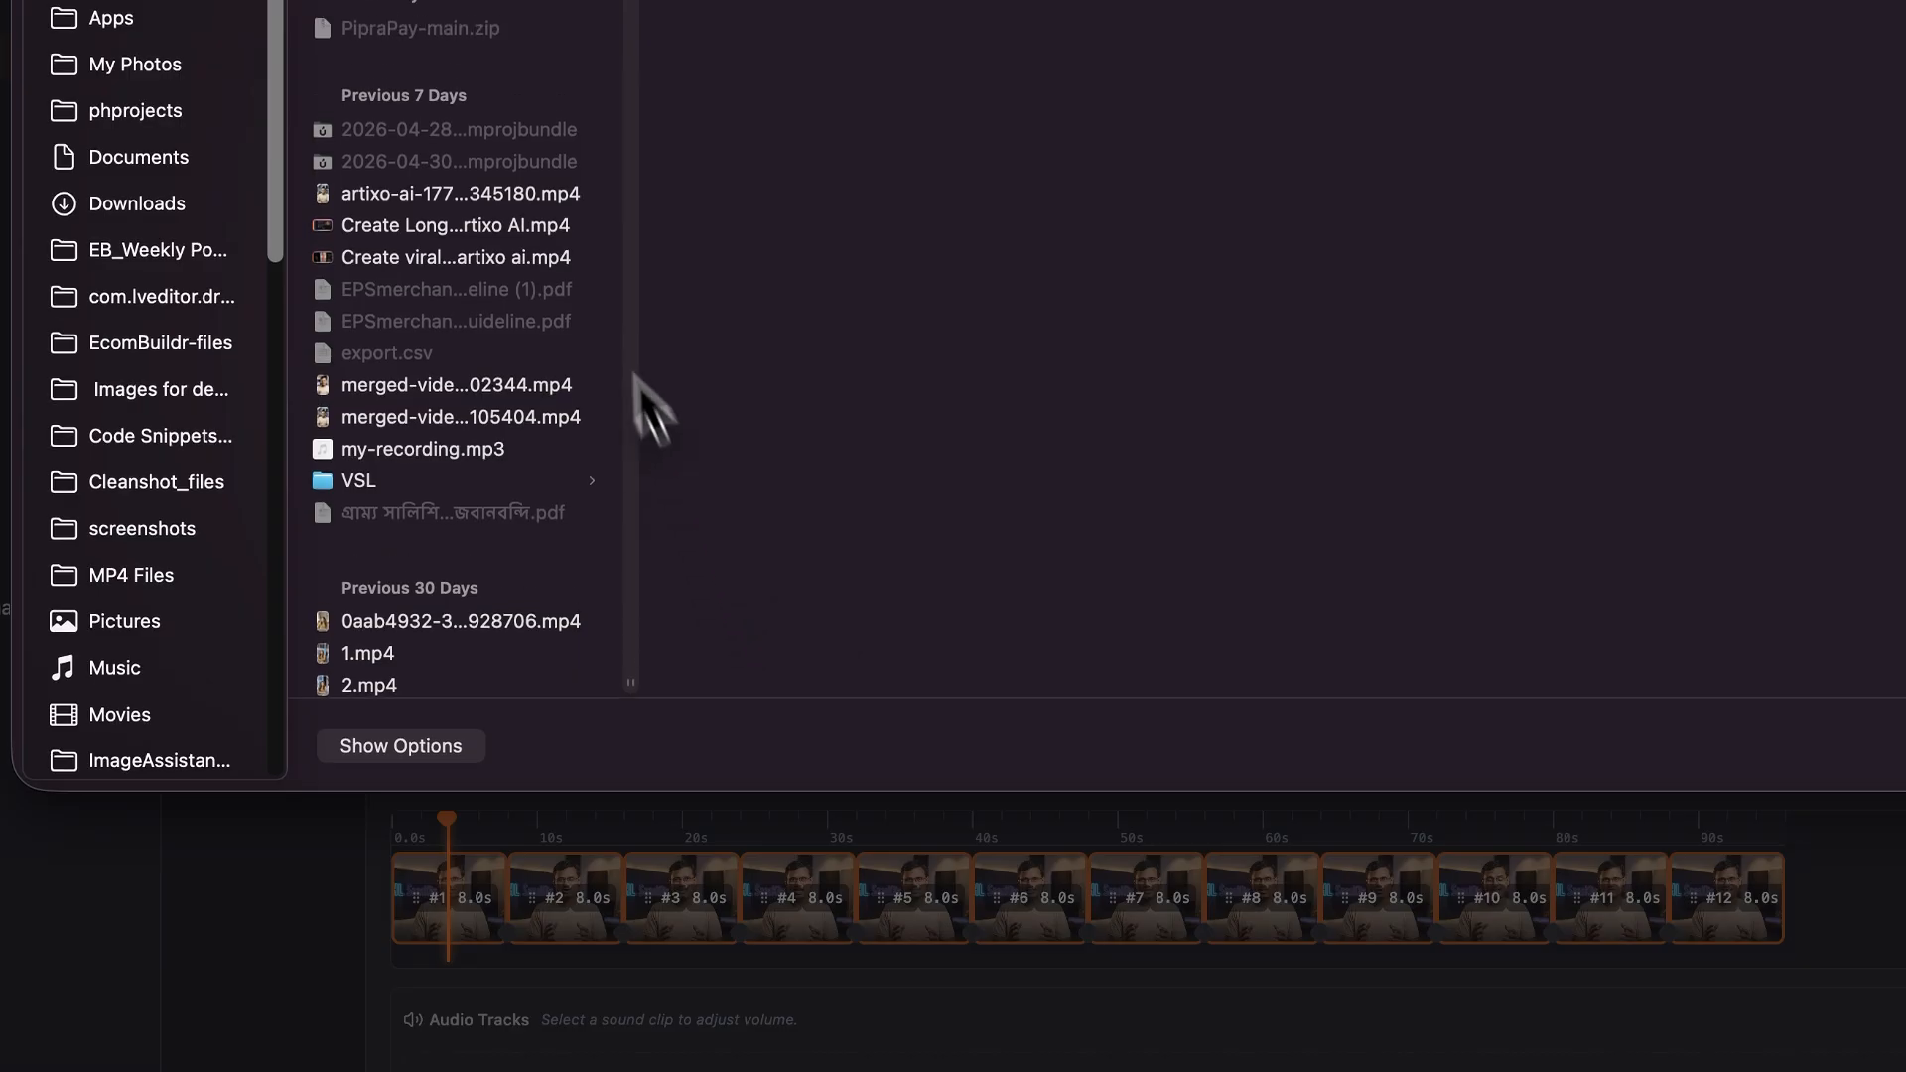
pyautogui.scroll(-5, 526, 382)
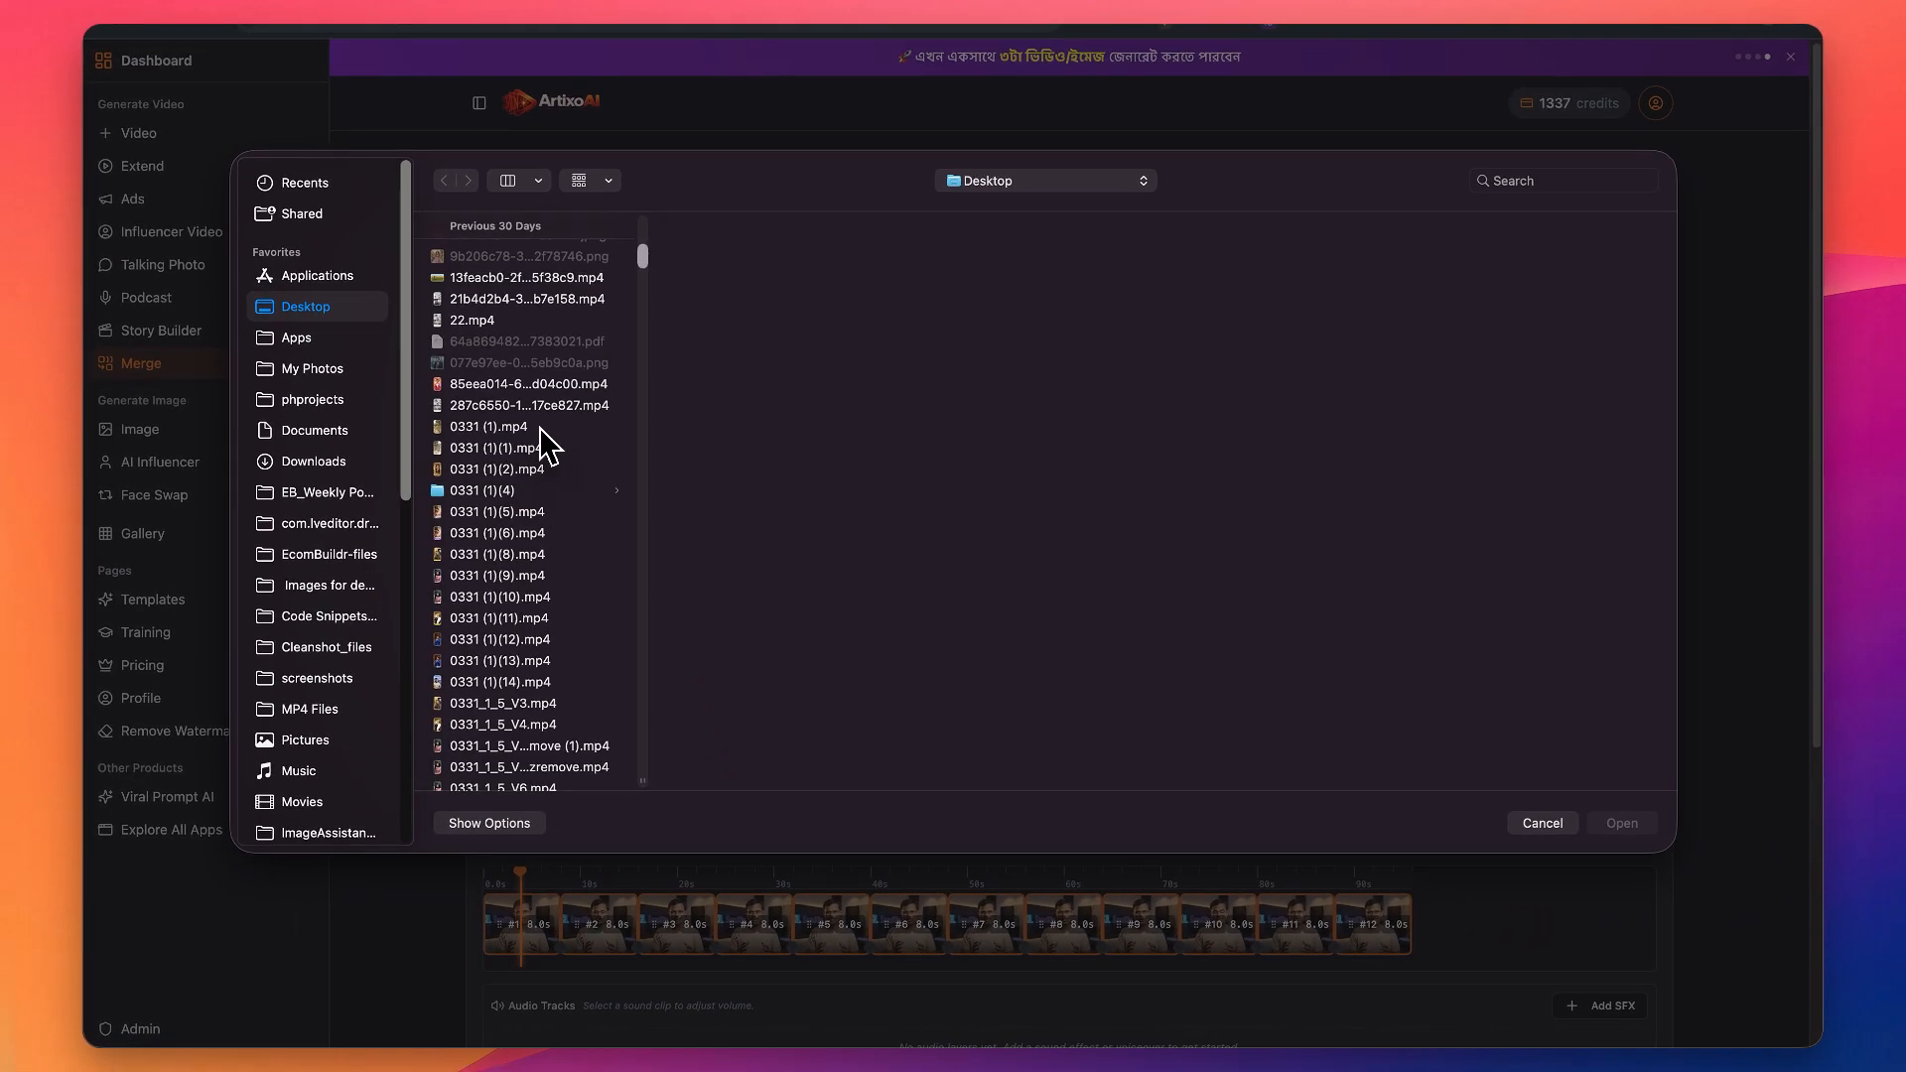
pyautogui.scroll(-10, 549, 447)
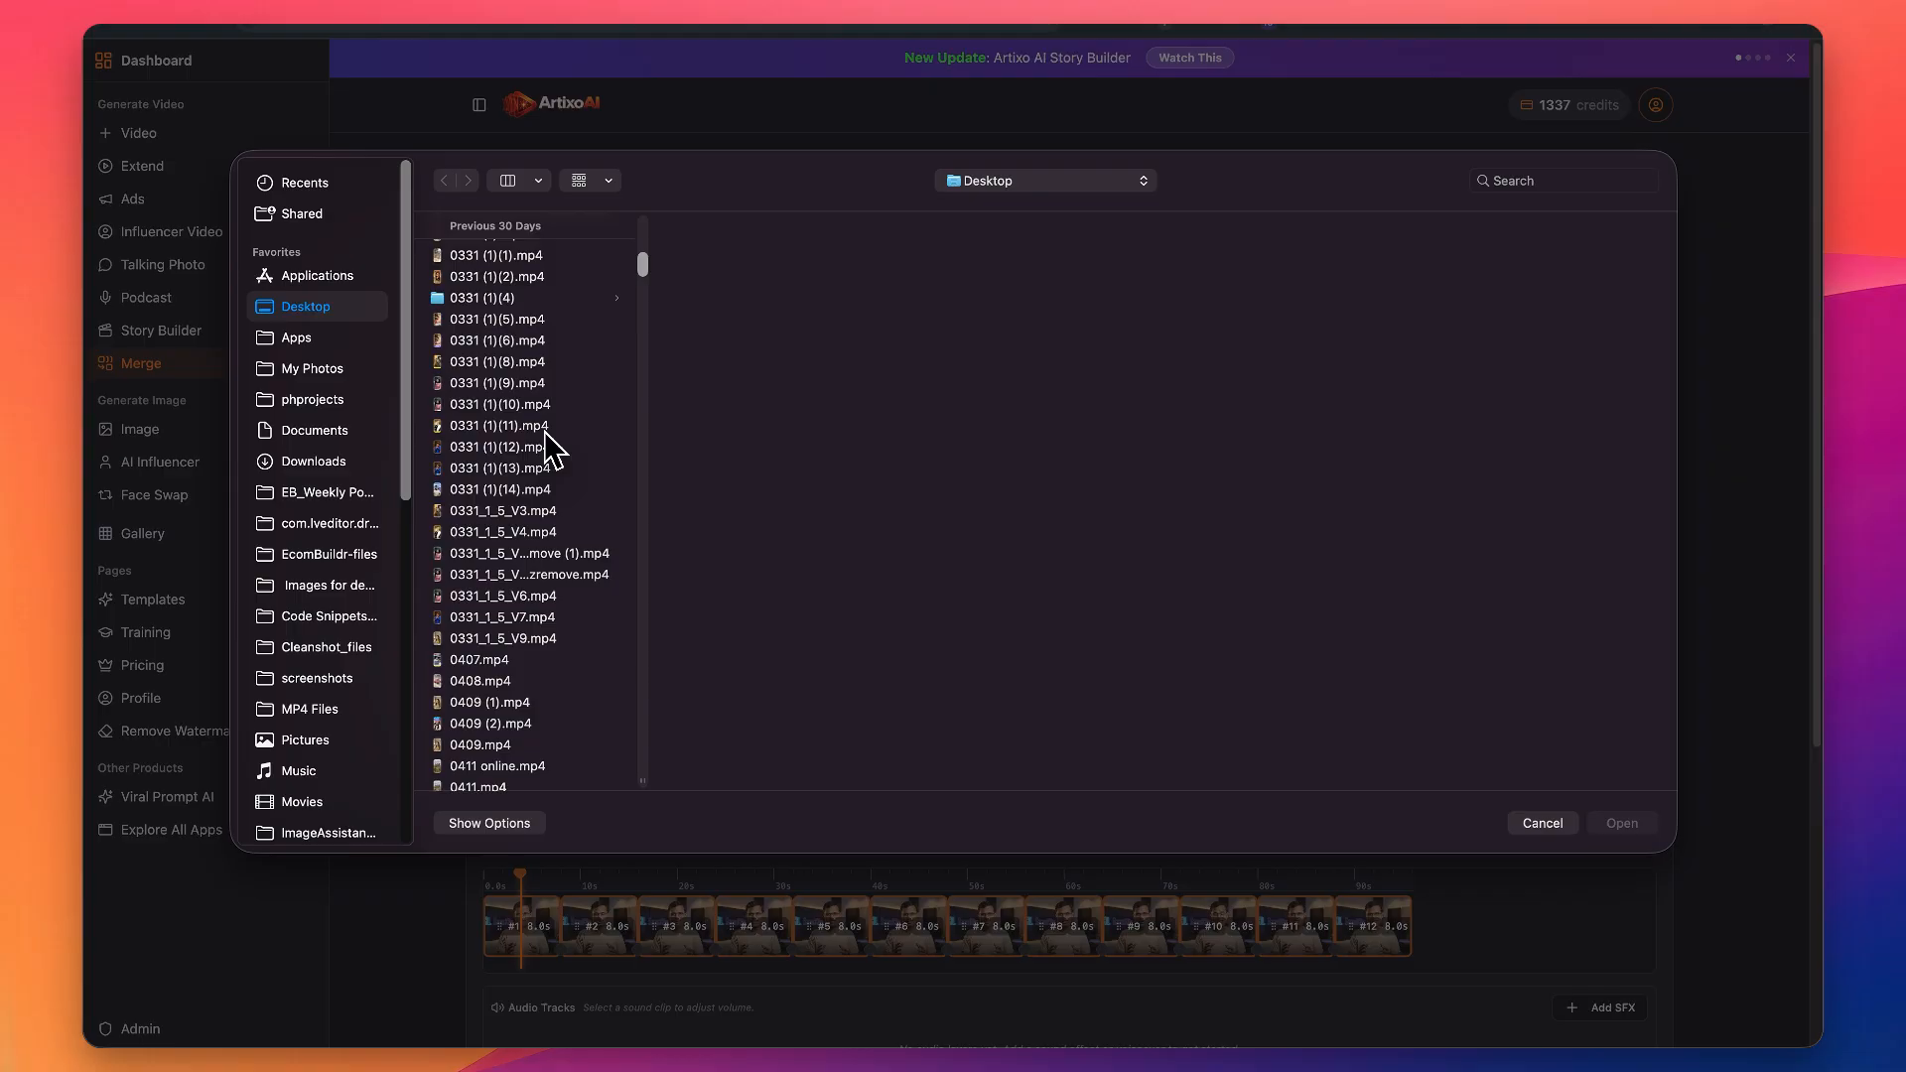
pyautogui.scroll(-10, 549, 447)
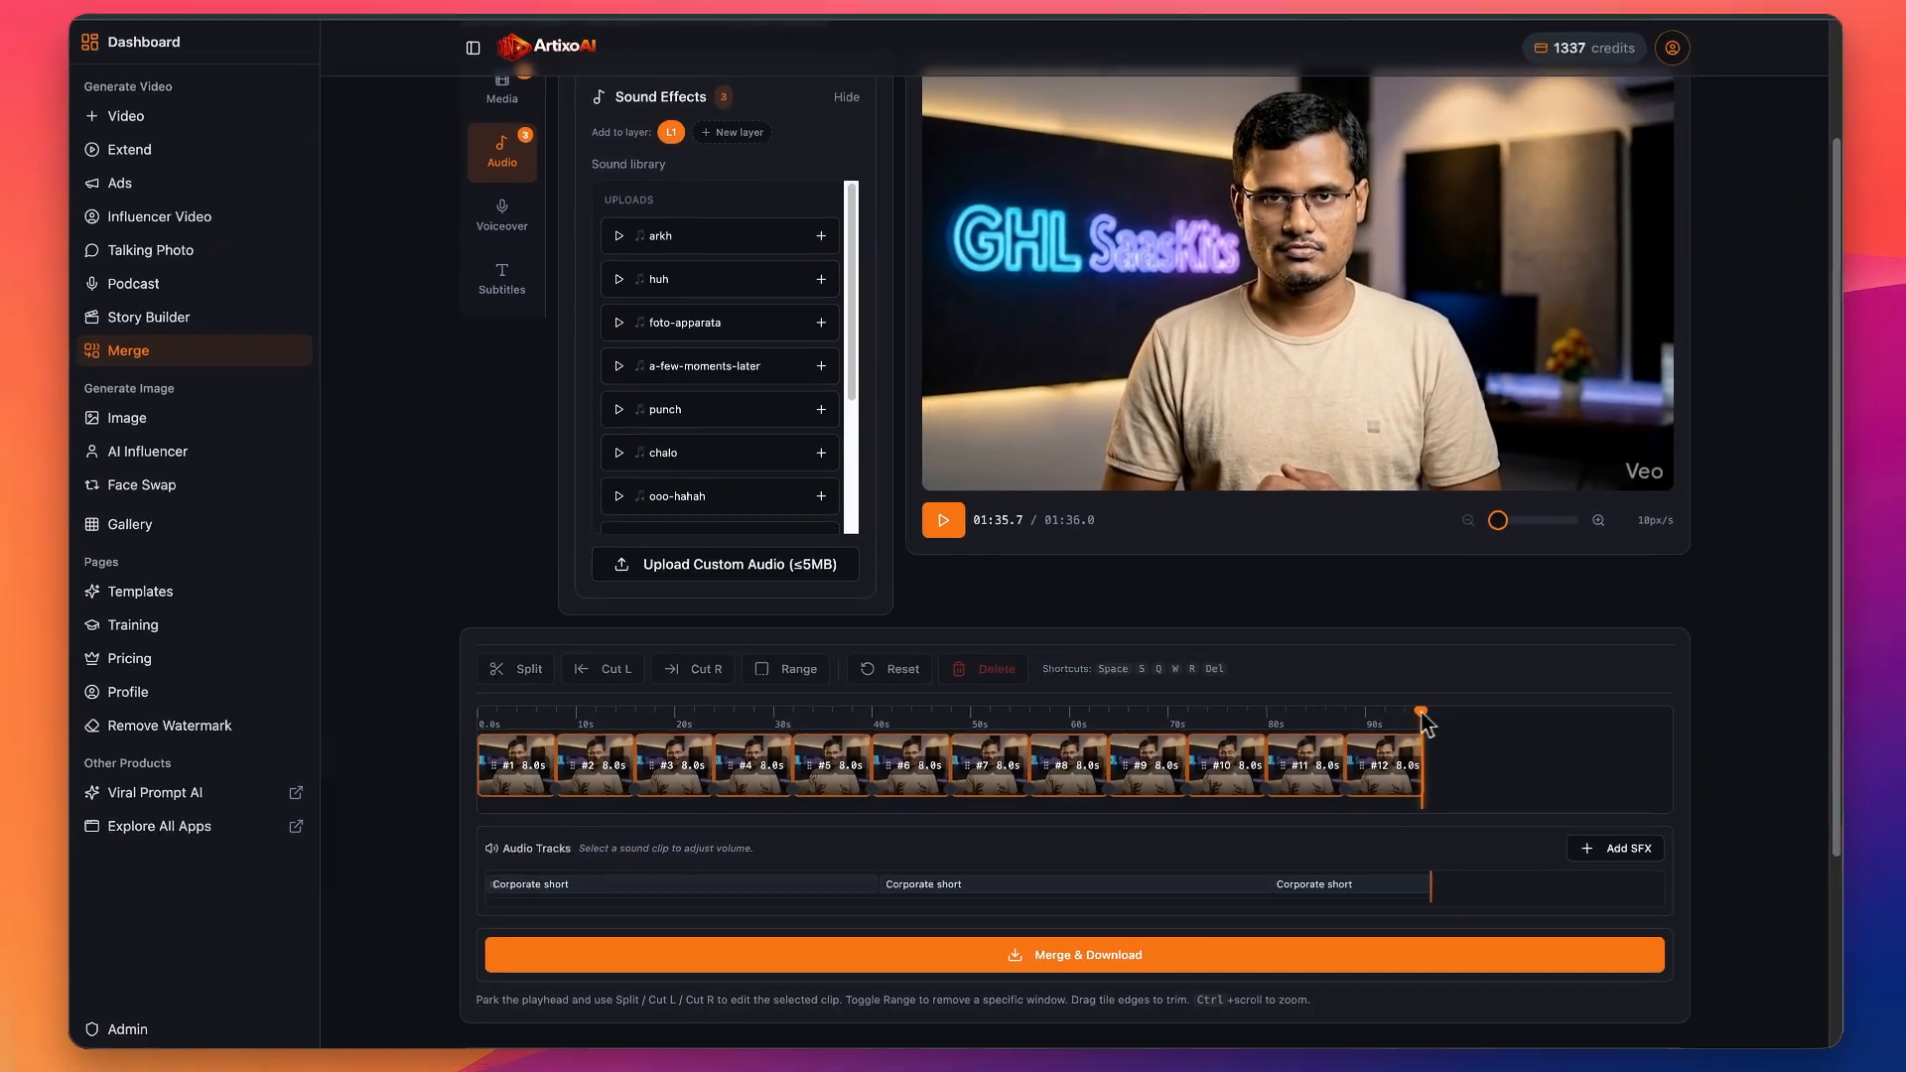
# Return the playhead to the start, preview the first two clips with the background music, and pause playback
pyautogui.moveTo(1478, 694); pyautogui.dragTo(332, 759)
pyautogui.click(945, 529)
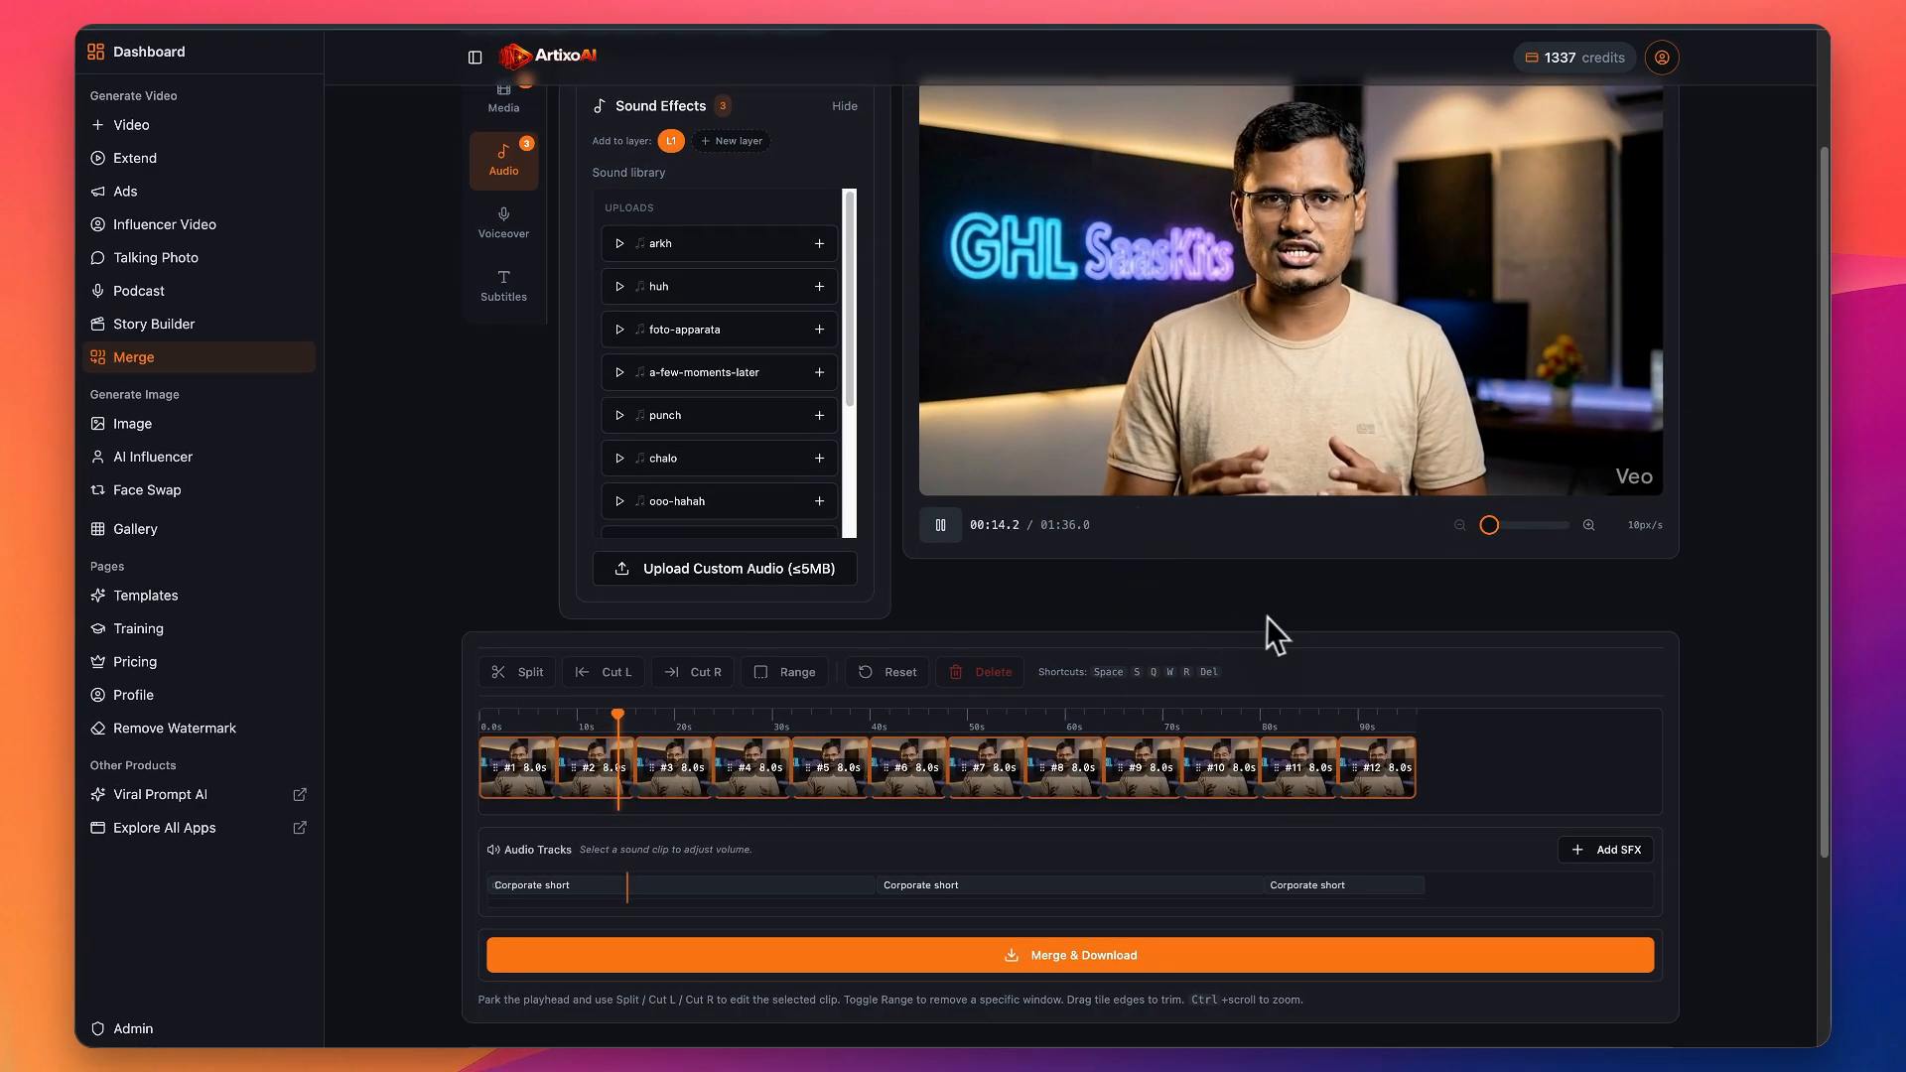
pyautogui.click(949, 531)
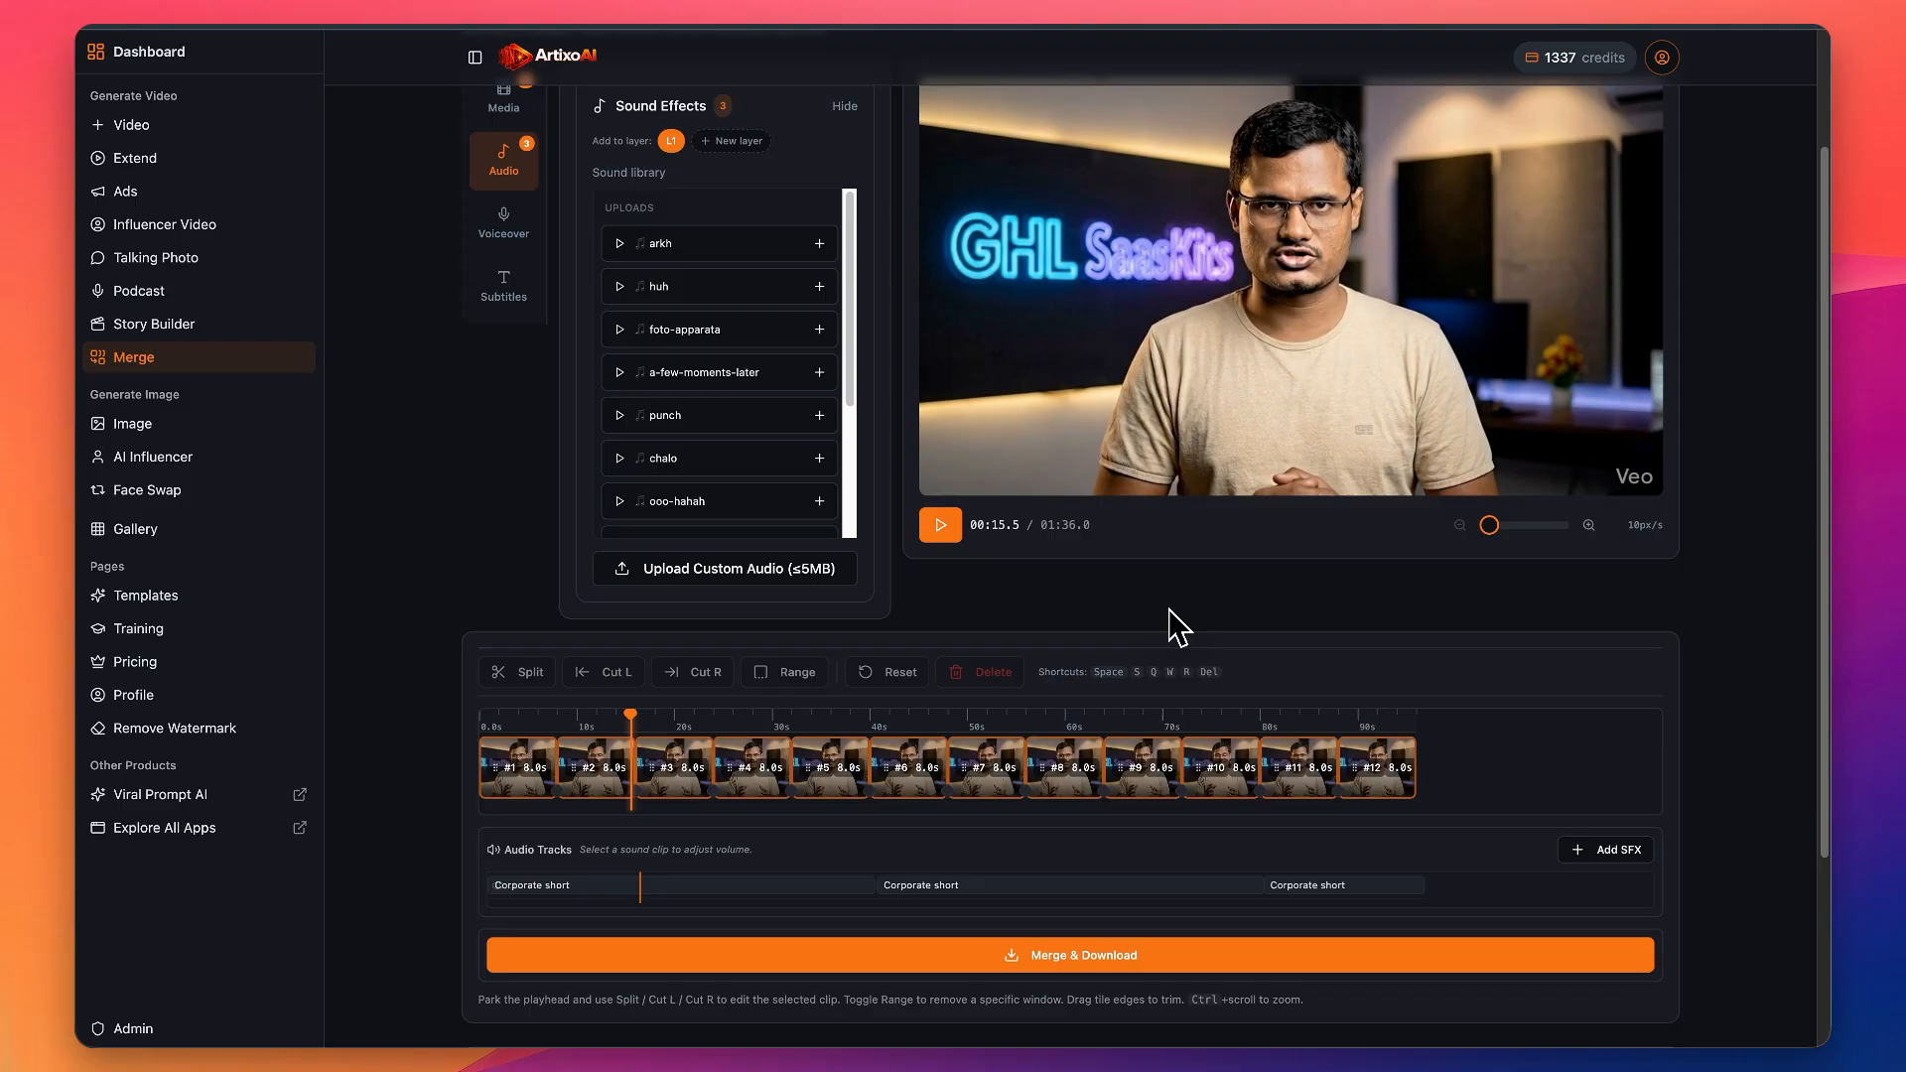
# Merge the twelve clips with the music, download the result as full video.mp4, and check its opening seconds before closing it
pyautogui.scroll(3, 1170, 385)
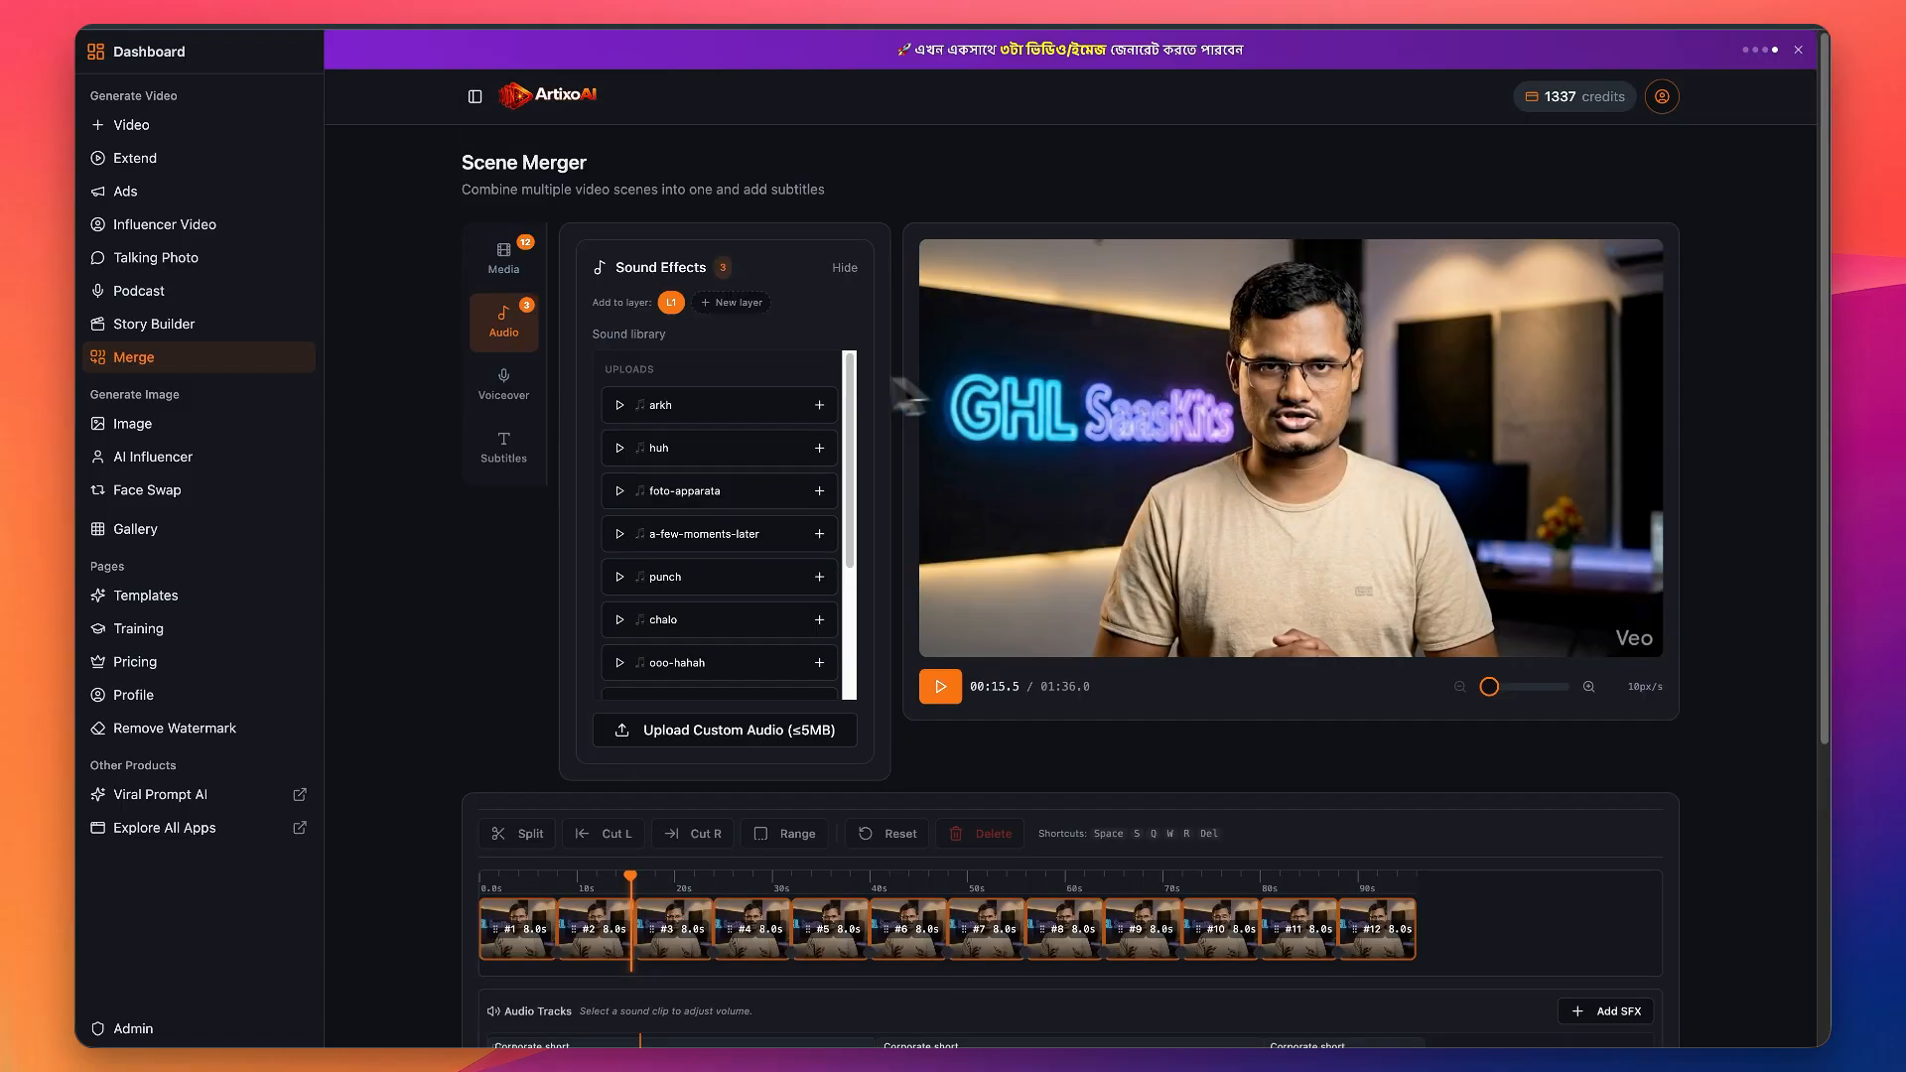
pyautogui.click(528, 264)
pyautogui.scroll(-2, 728, 531)
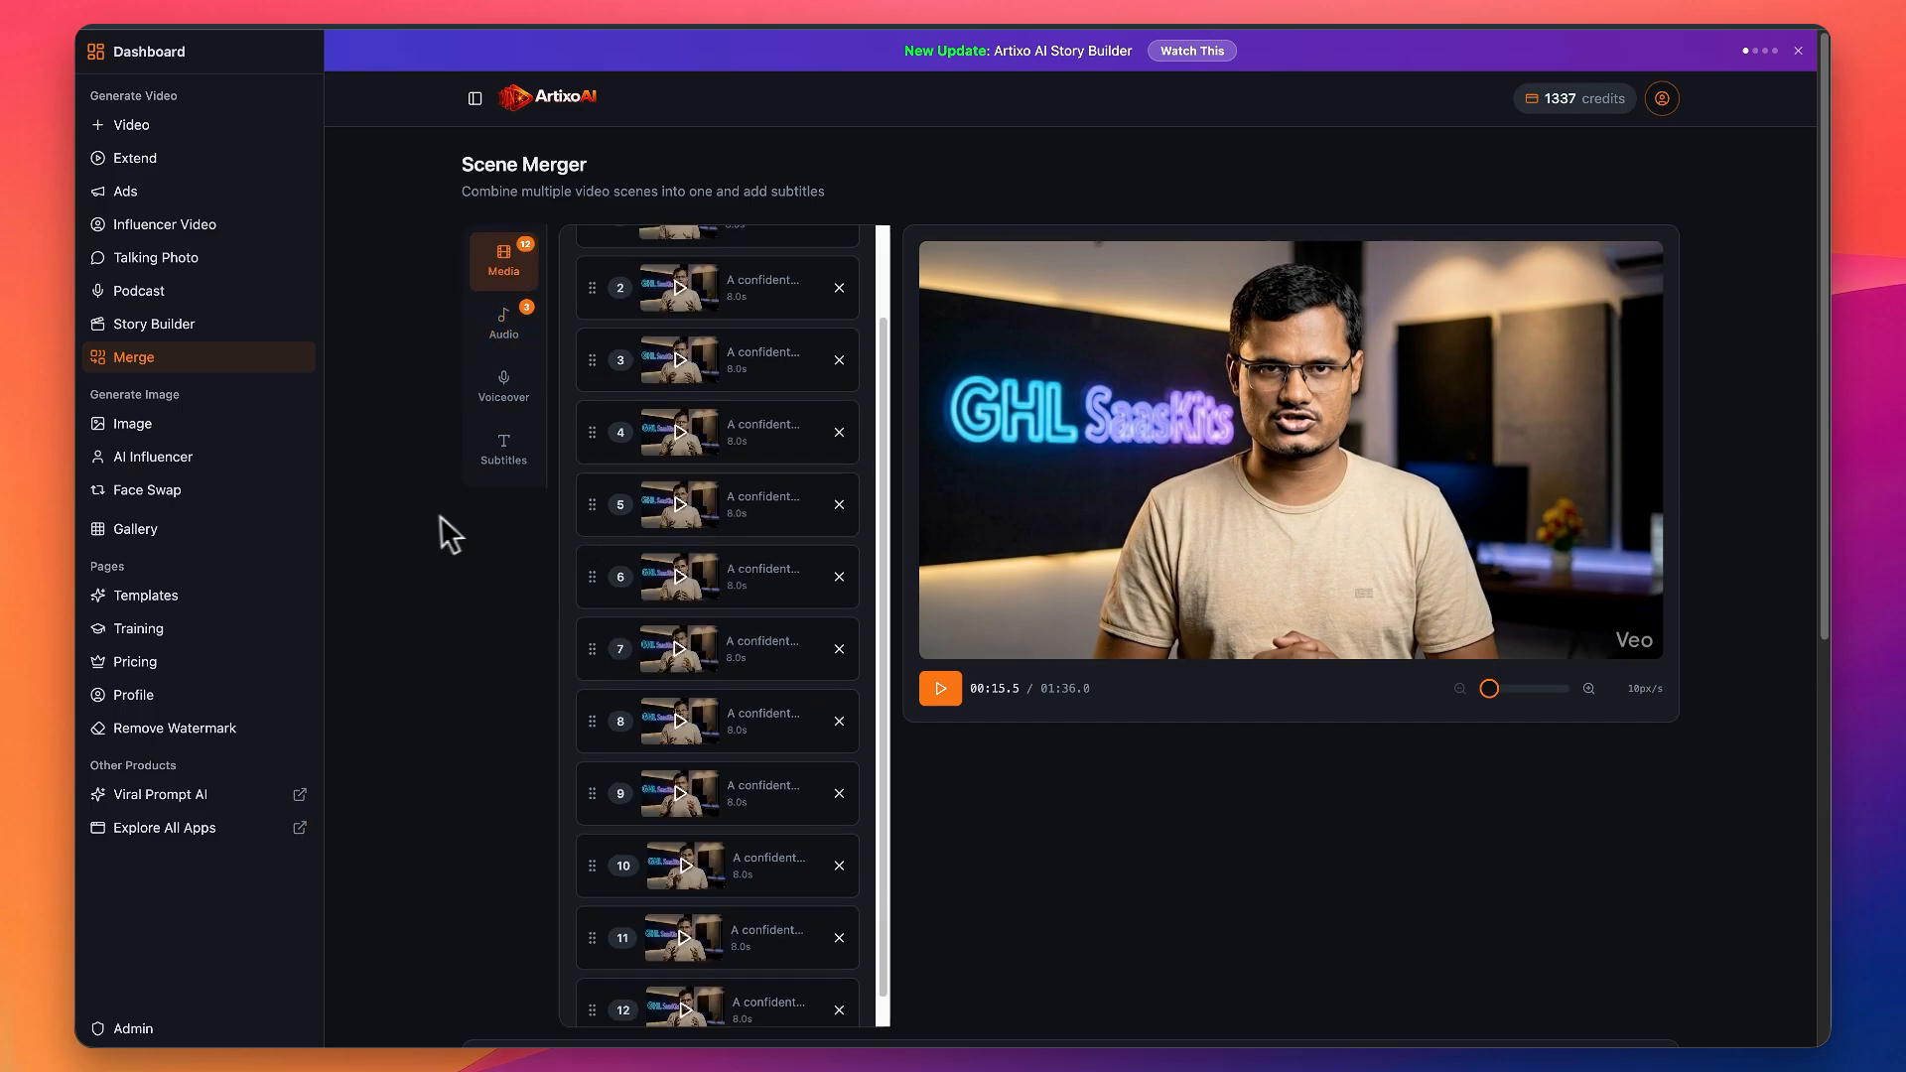
pyautogui.scroll(-4, 725, 343)
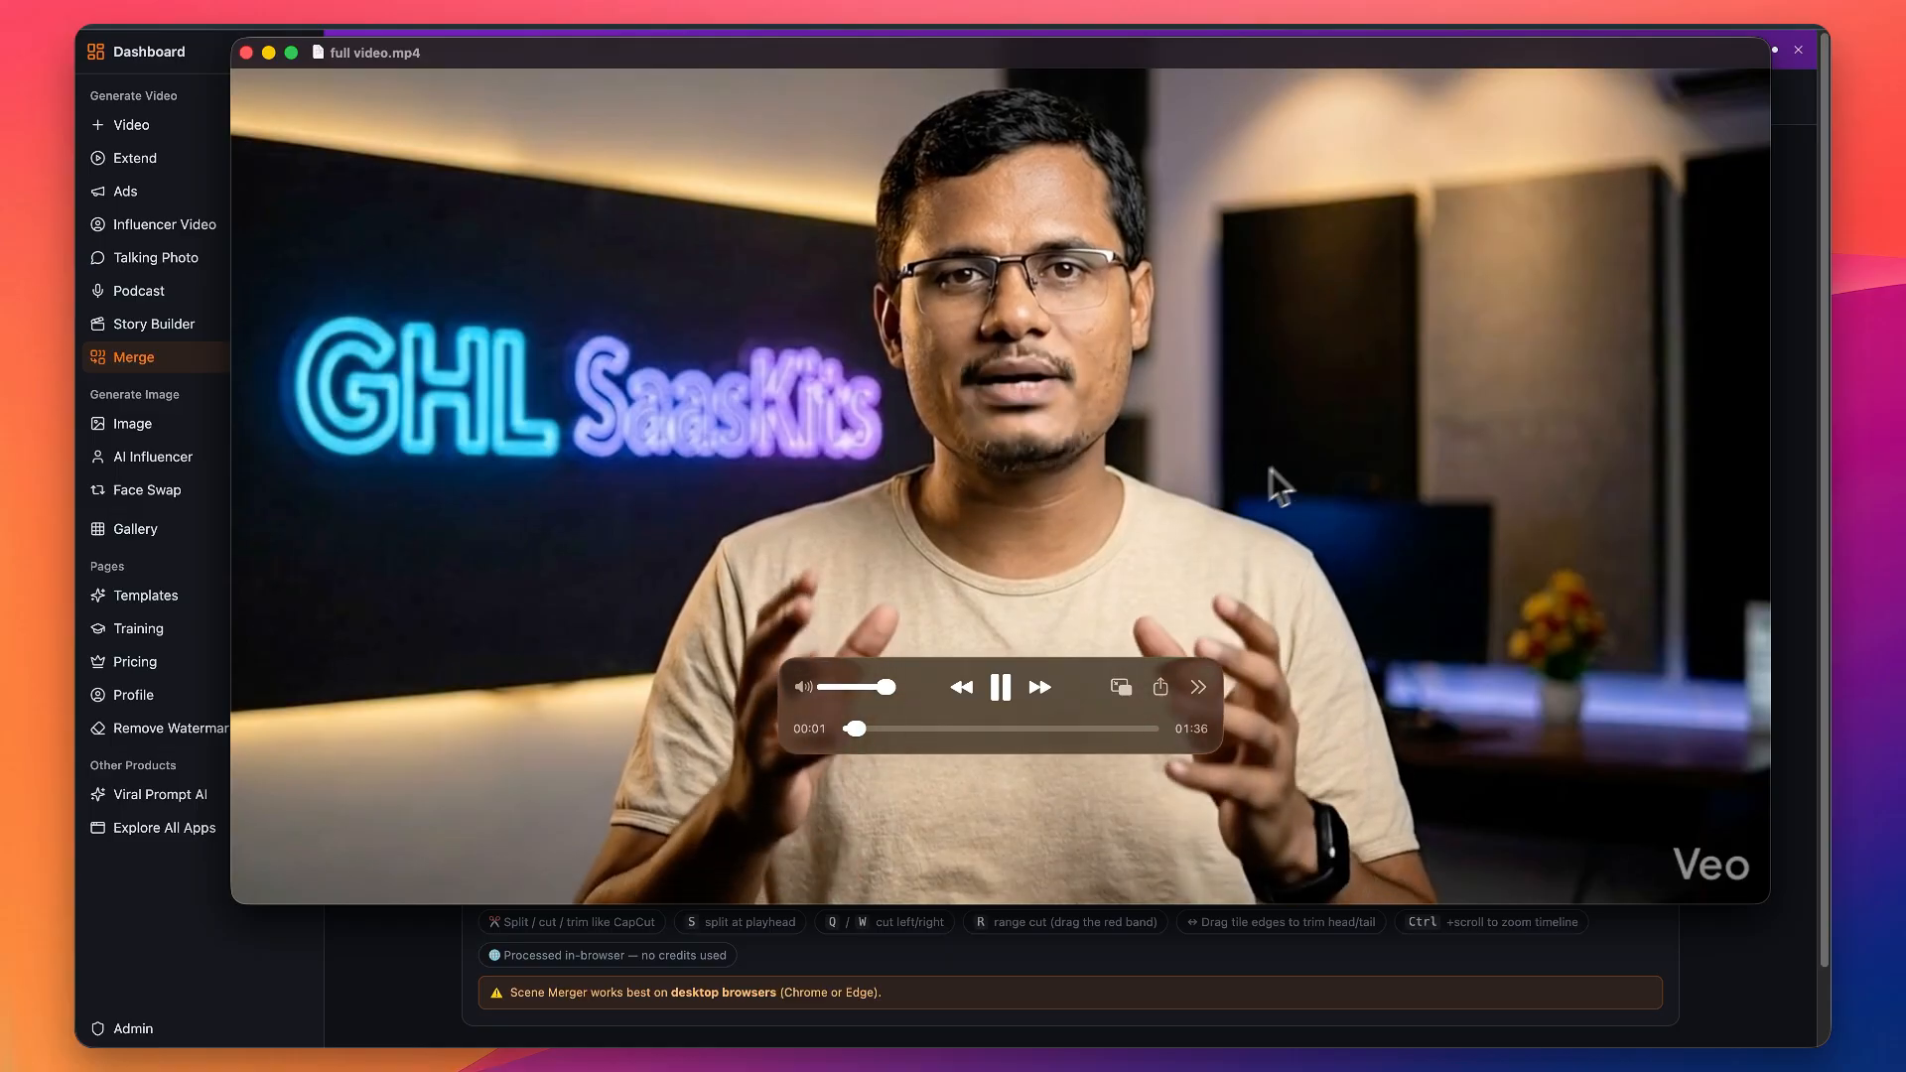
pyautogui.click(1001, 688)
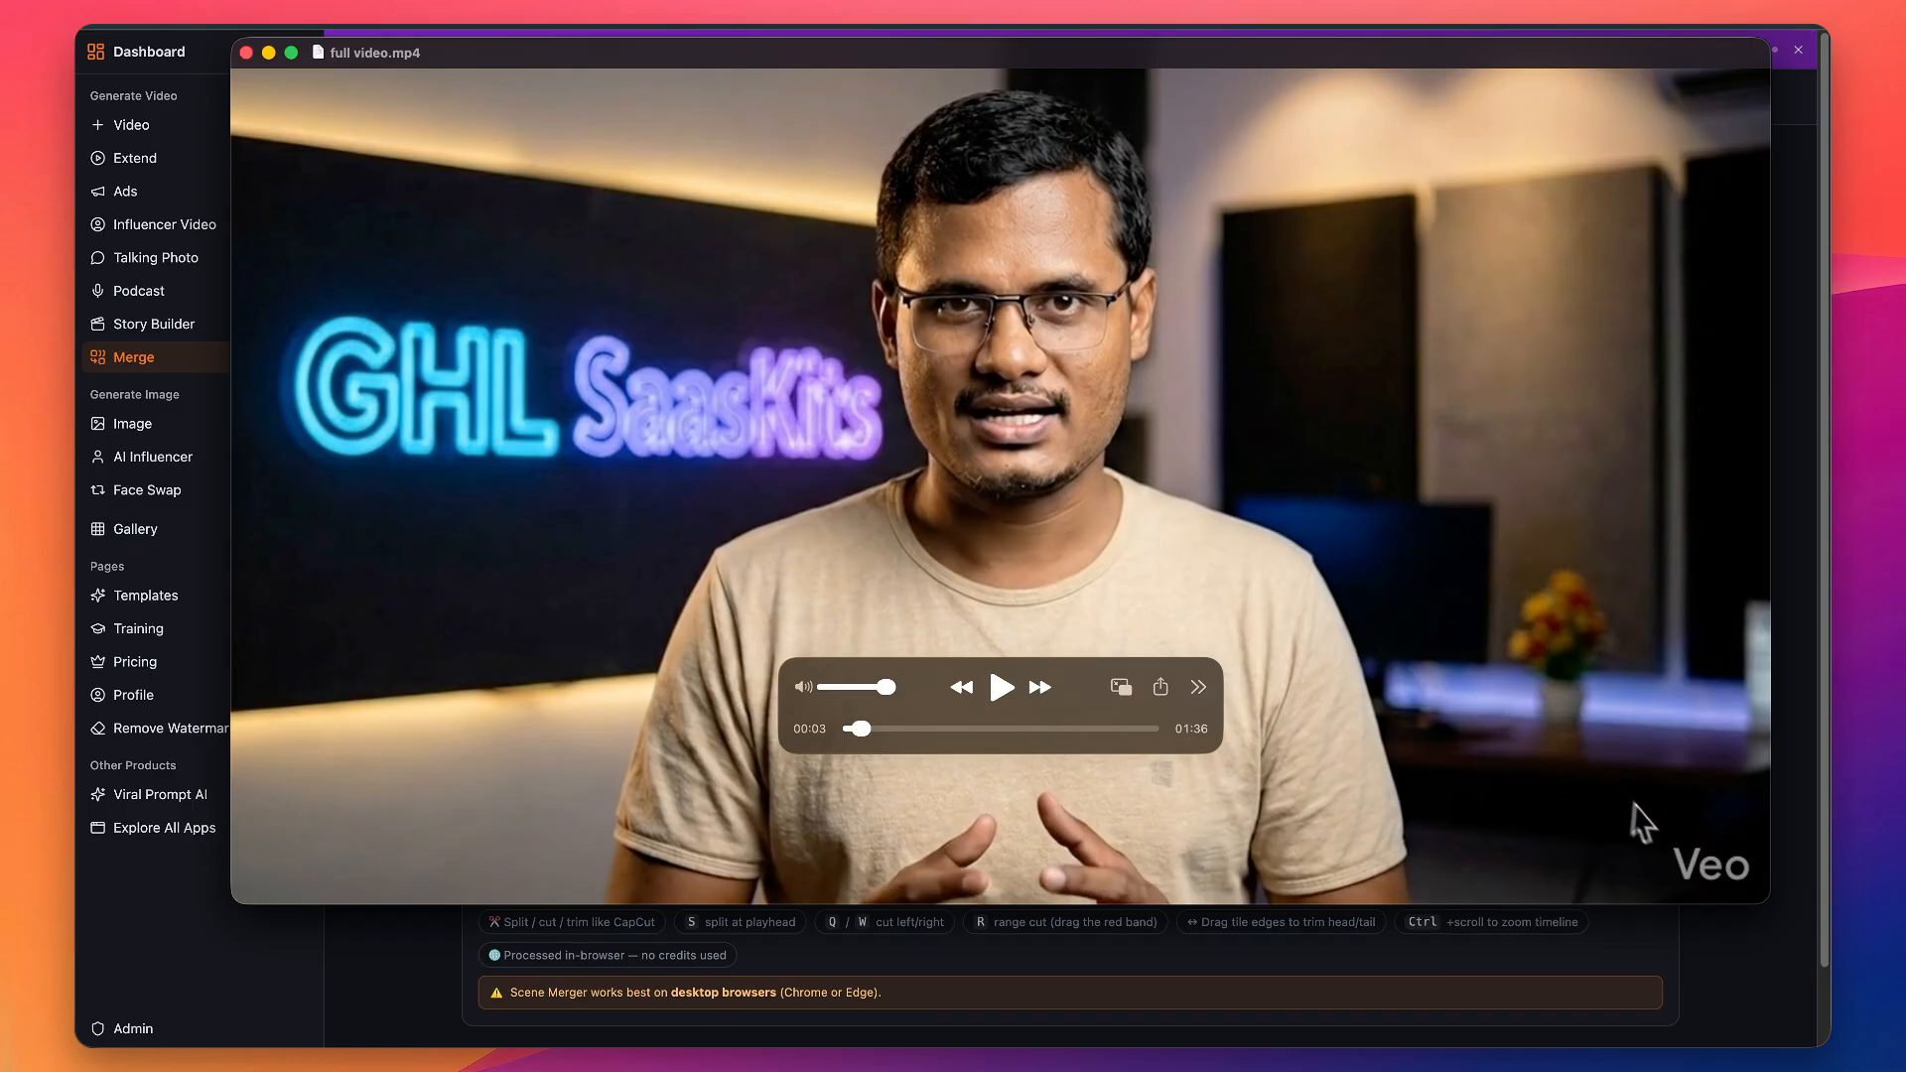
pyautogui.click(244, 53)
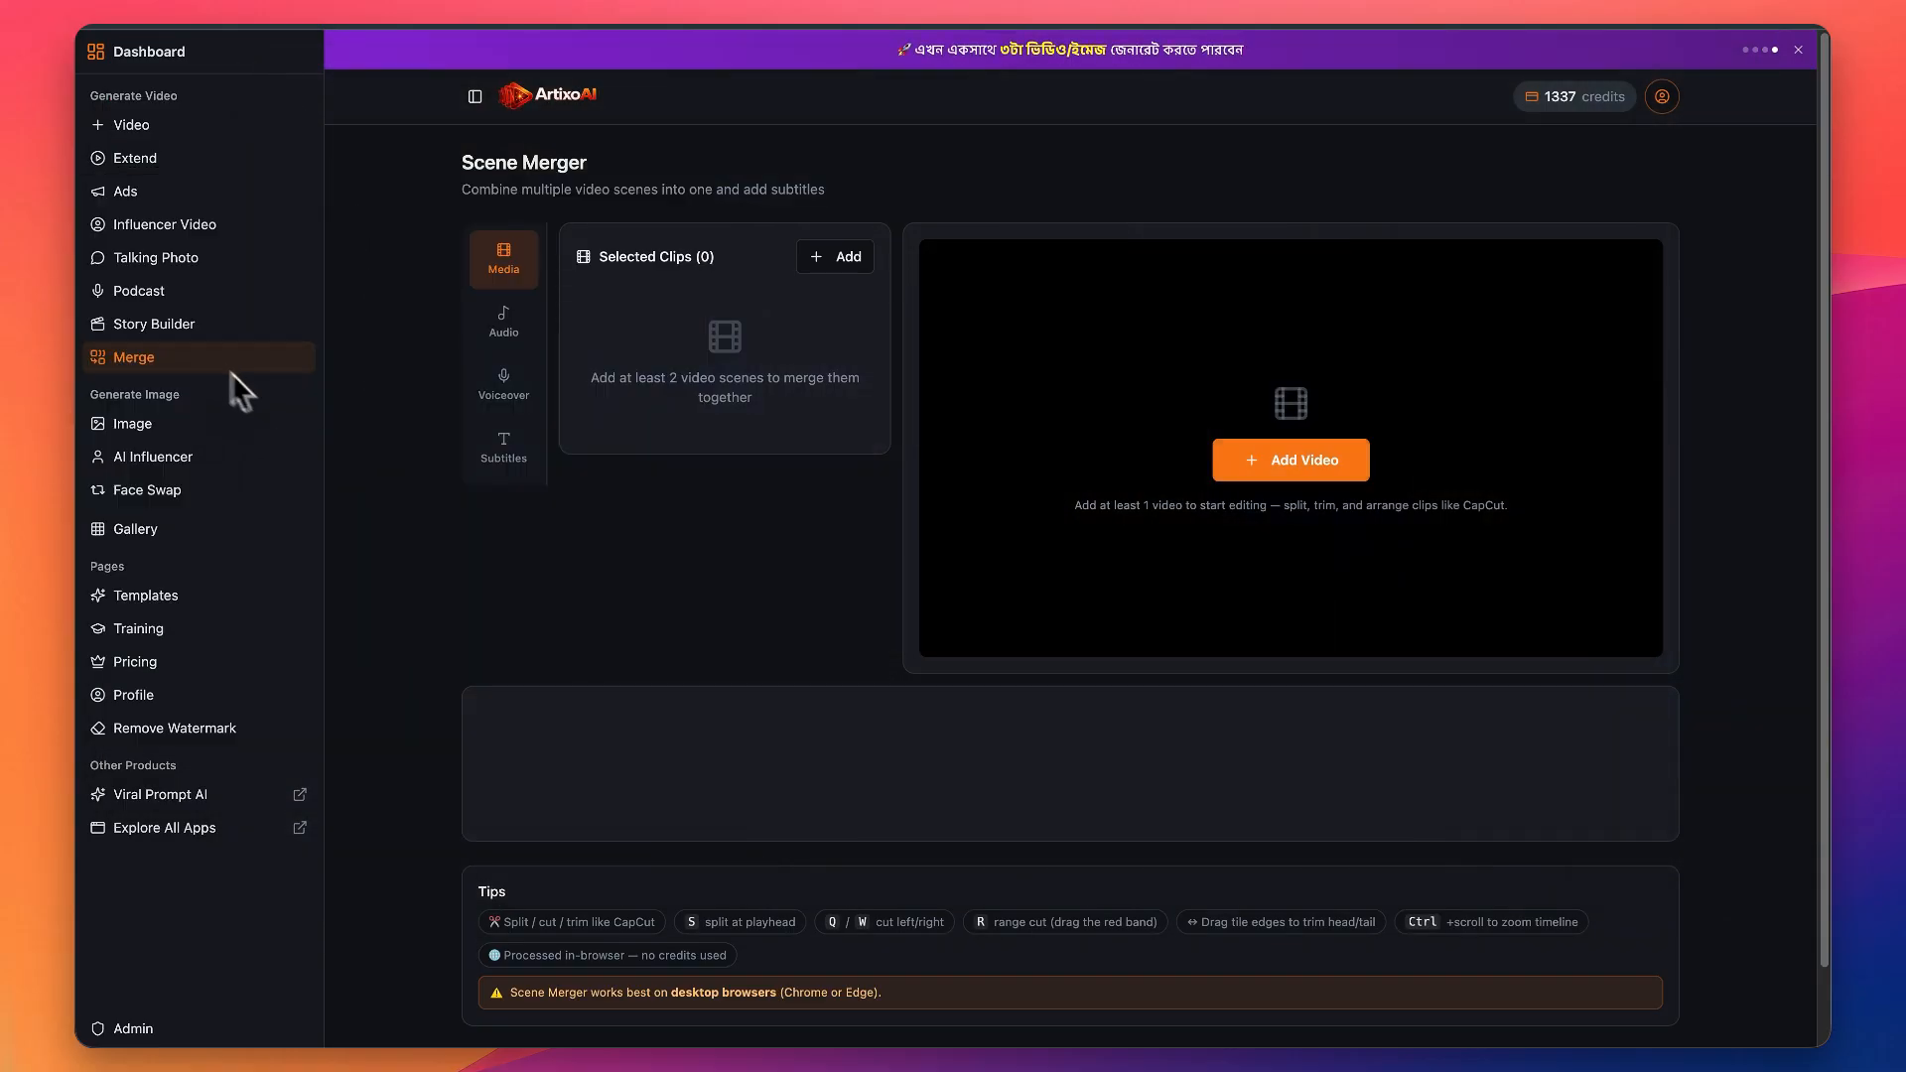
# Remove the Veo logo from the merged video using a region of about 79×45 px, and save the result in the GHL SaasKits Sales Video folder
pyautogui.click(250, 728)
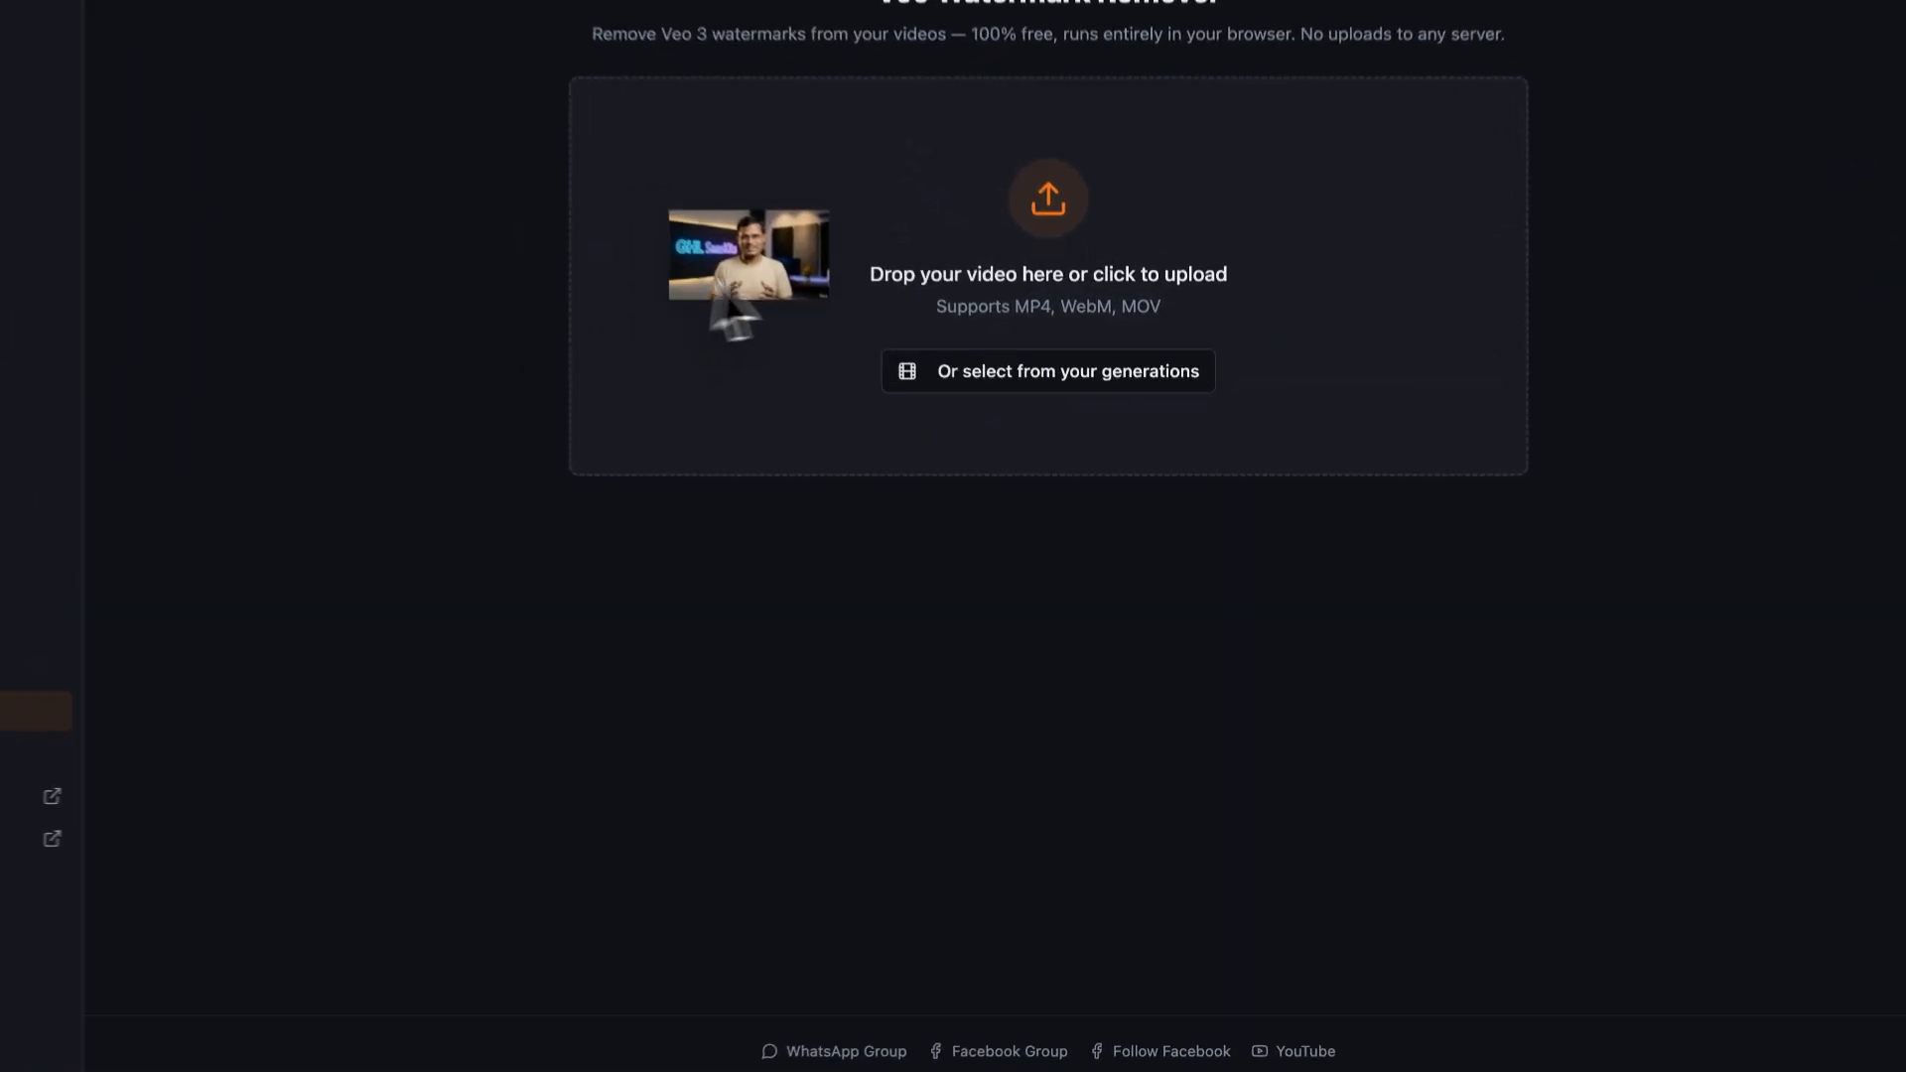
pyautogui.moveTo(843, 379); pyautogui.dragTo(1075, 347)
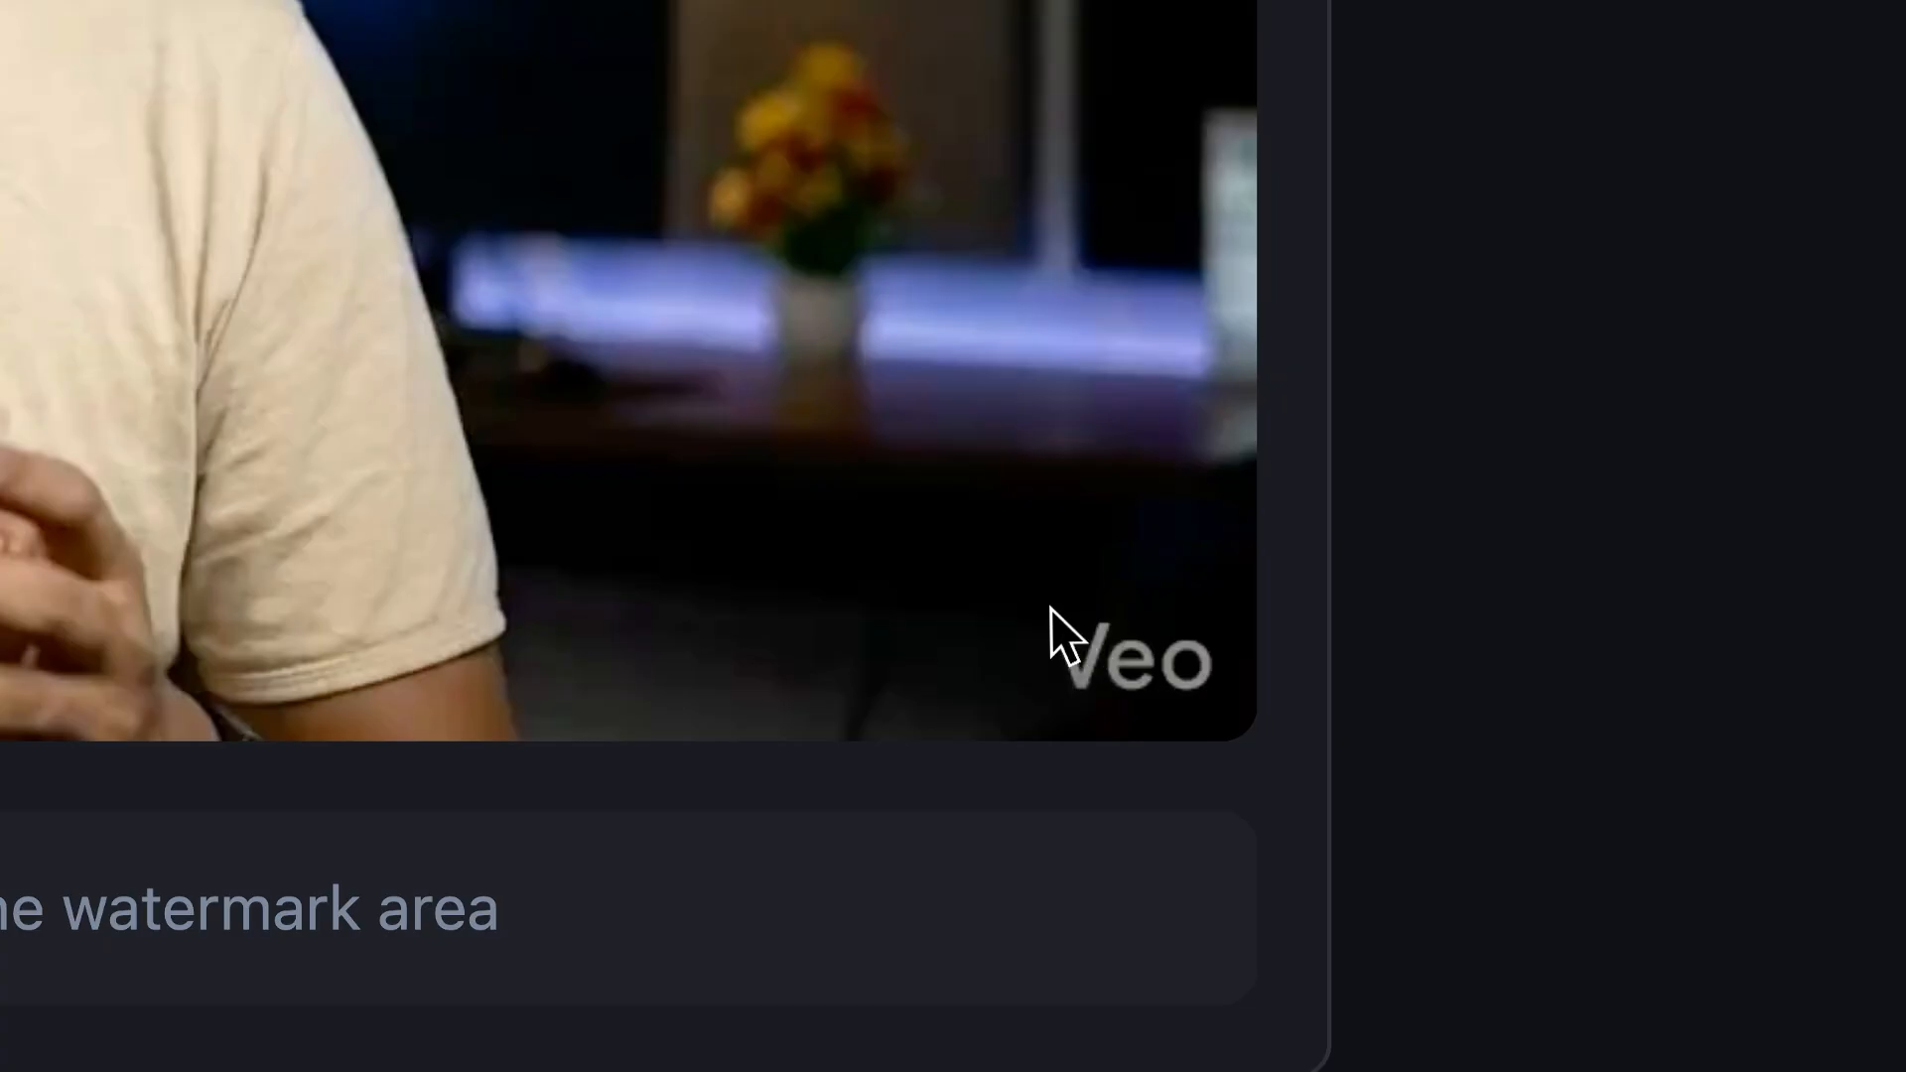
pyautogui.moveTo(1038, 601); pyautogui.dragTo(1237, 711)
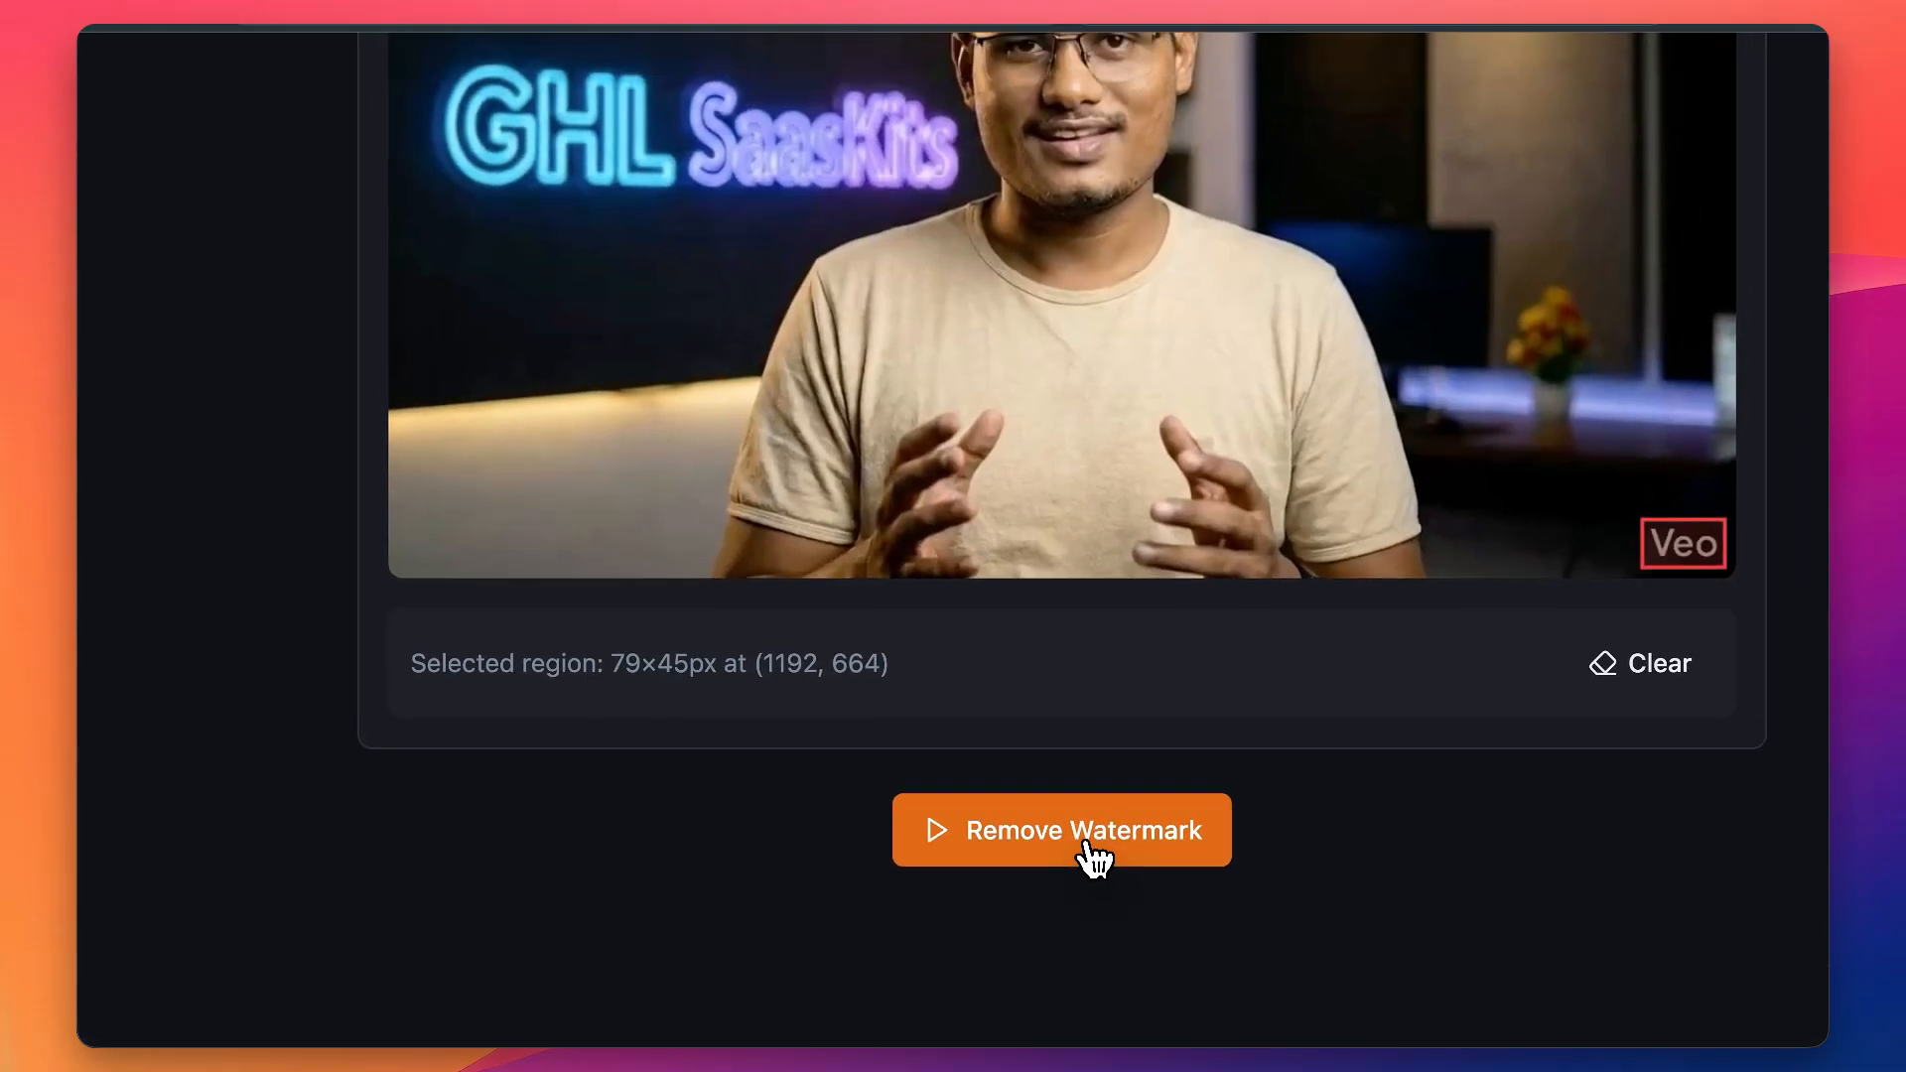
pyautogui.click(1093, 858)
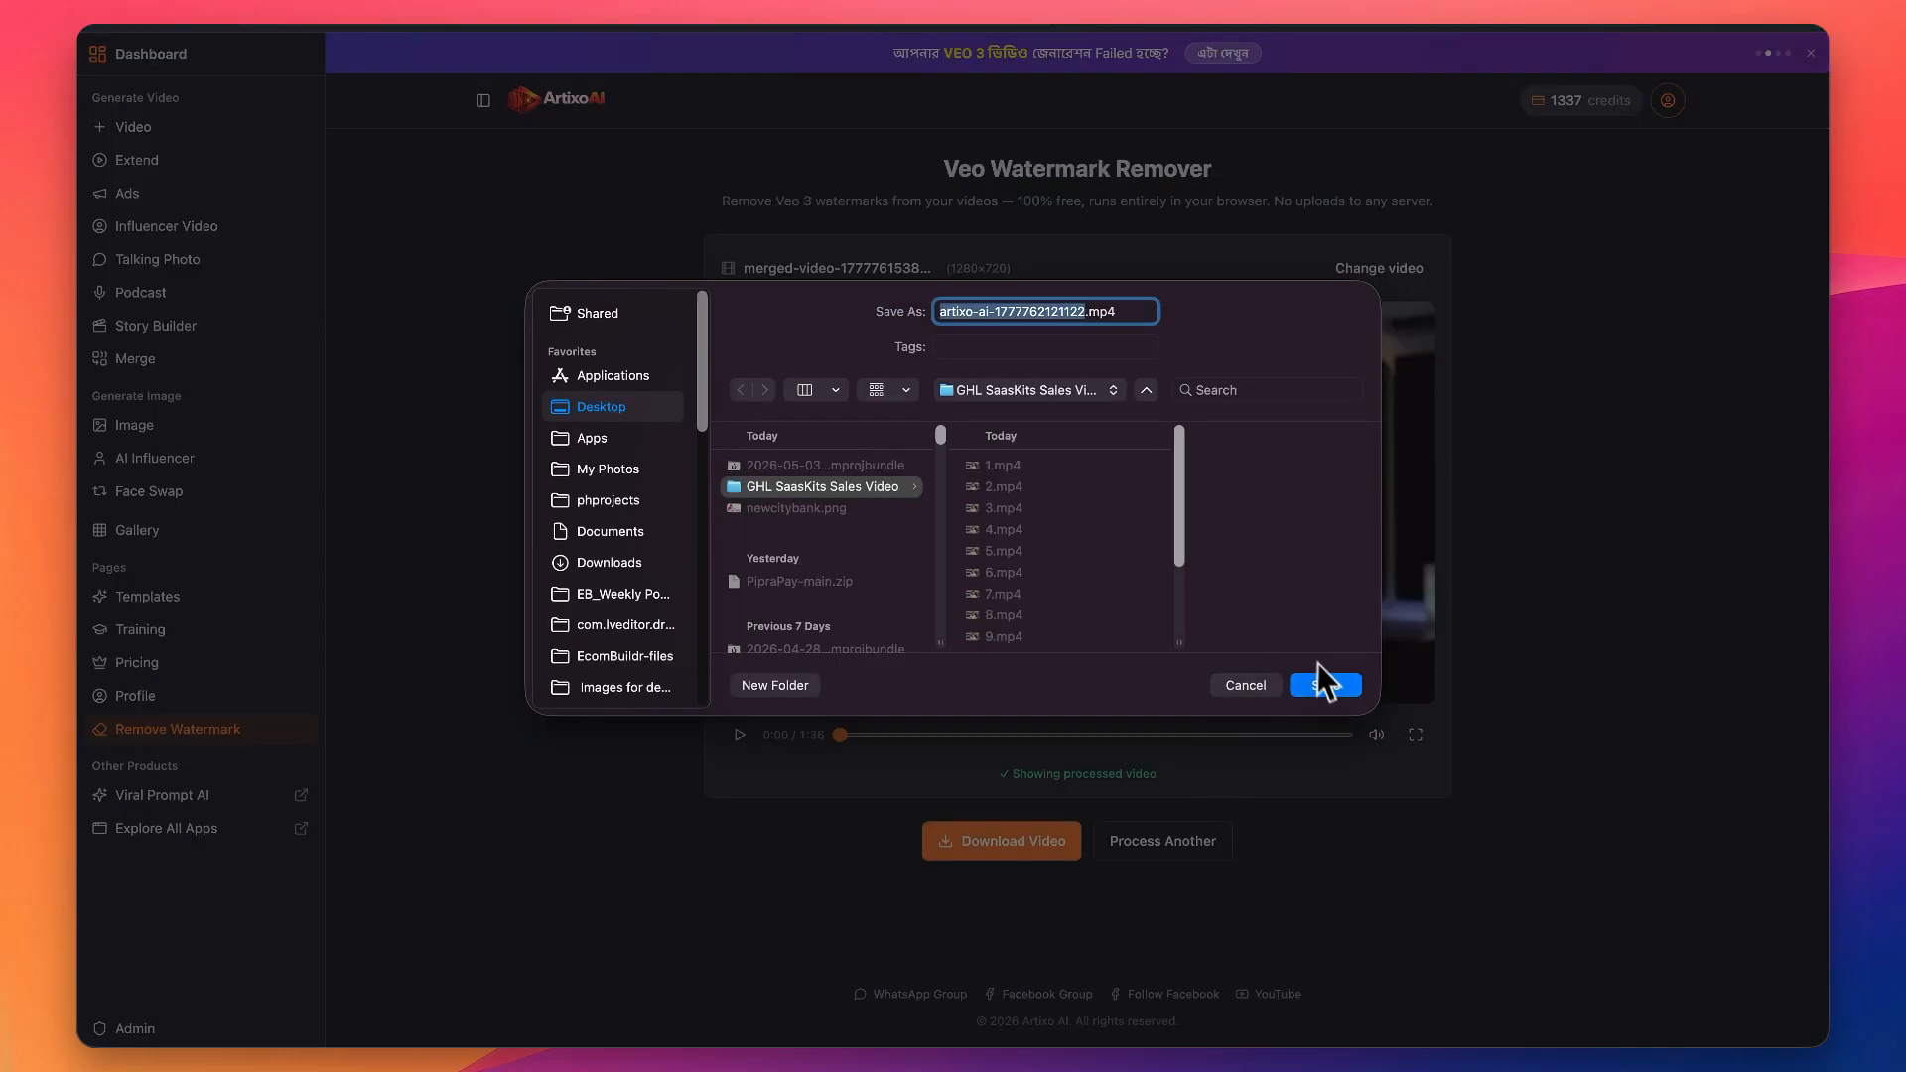
pyautogui.click(1322, 683)
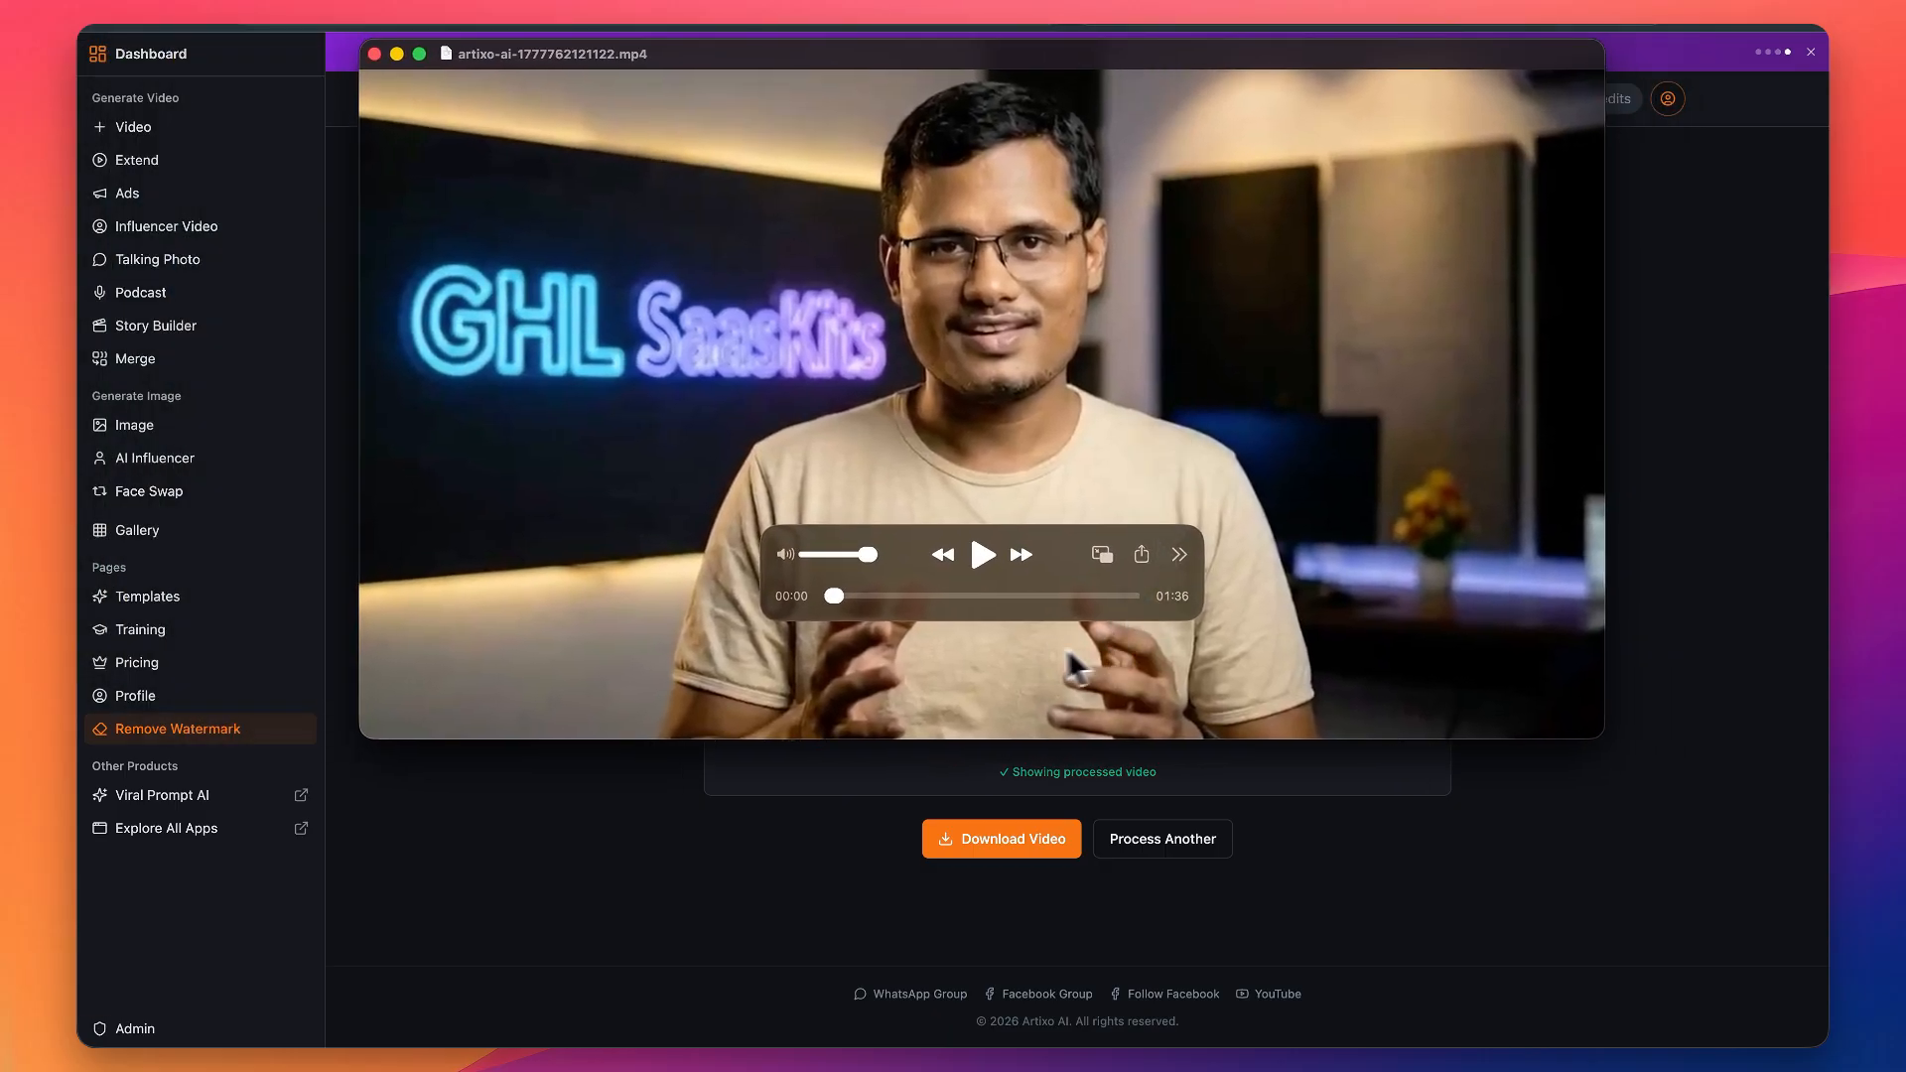
# Play the opening seconds of the watermark-free video from the start, pause it, and close the player
pyautogui.click(979, 554)
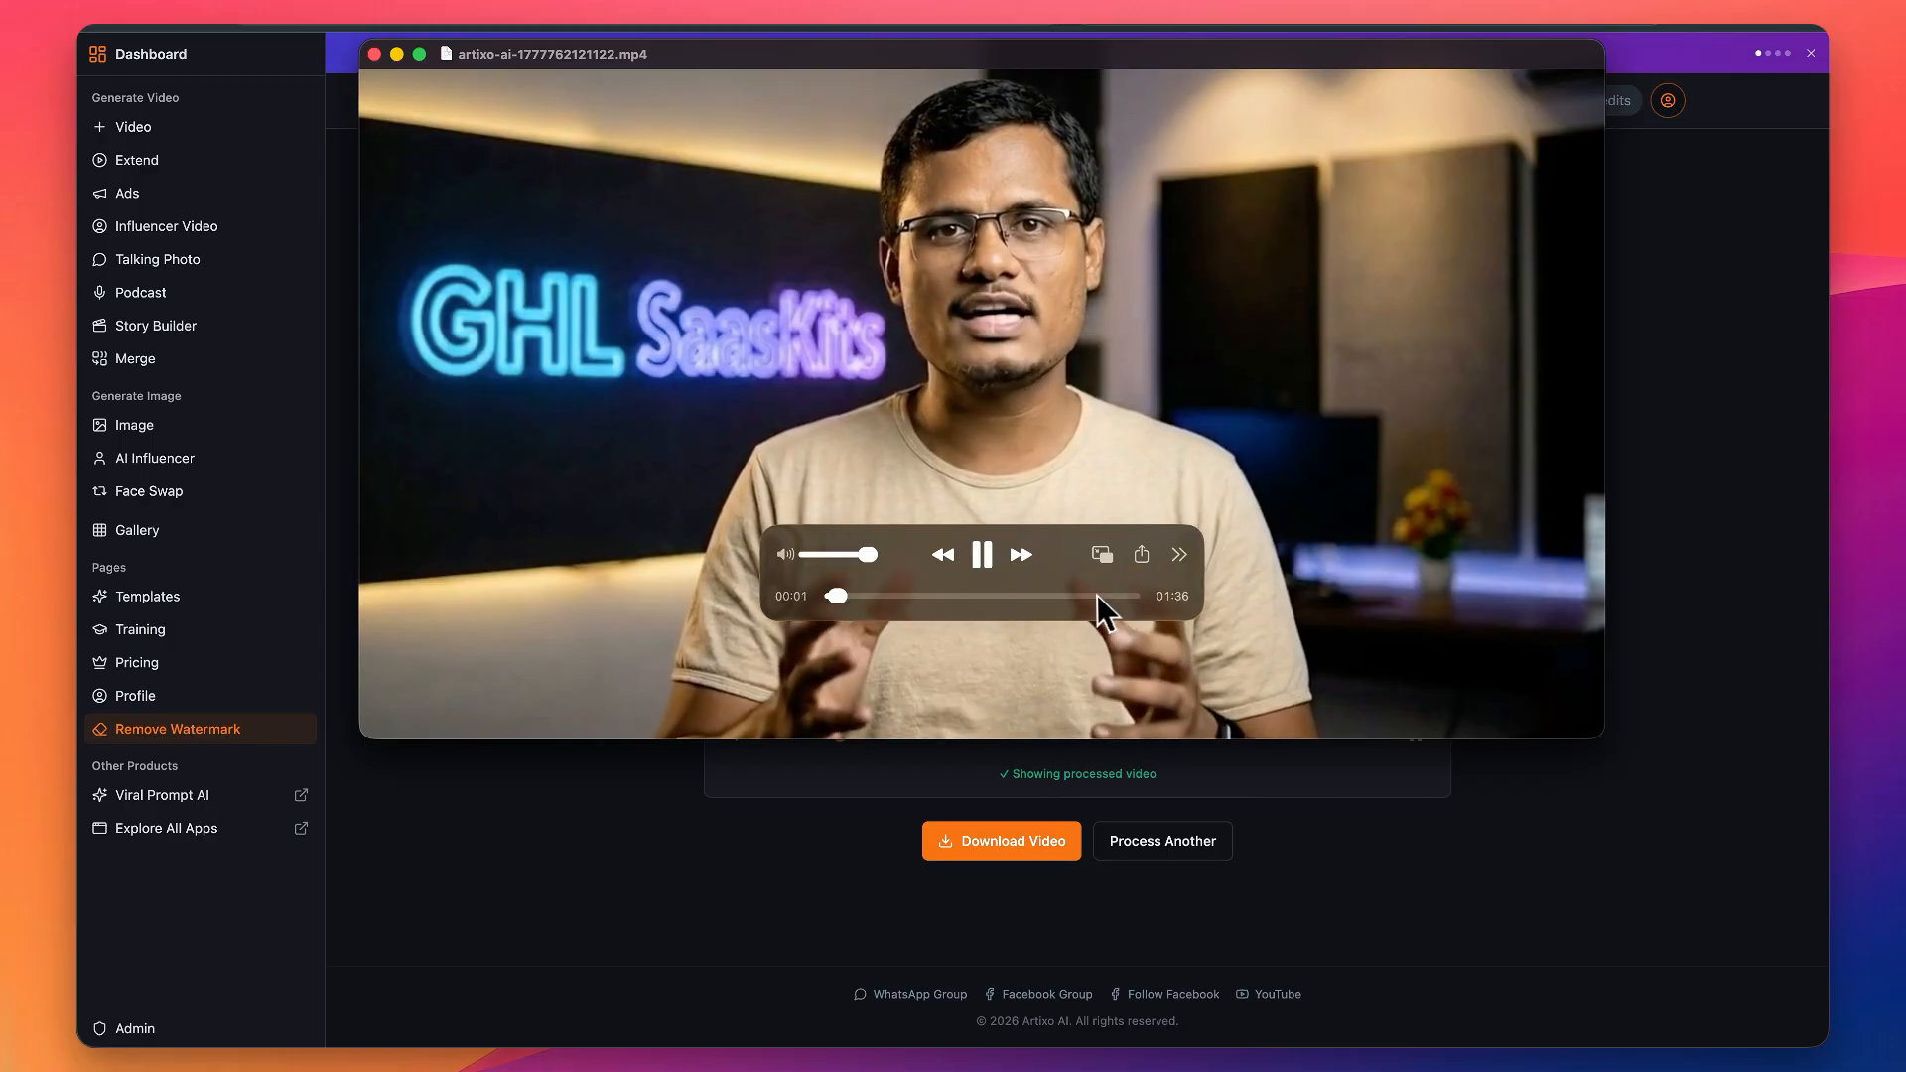
pyautogui.moveTo(838, 596); pyautogui.dragTo(801, 605)
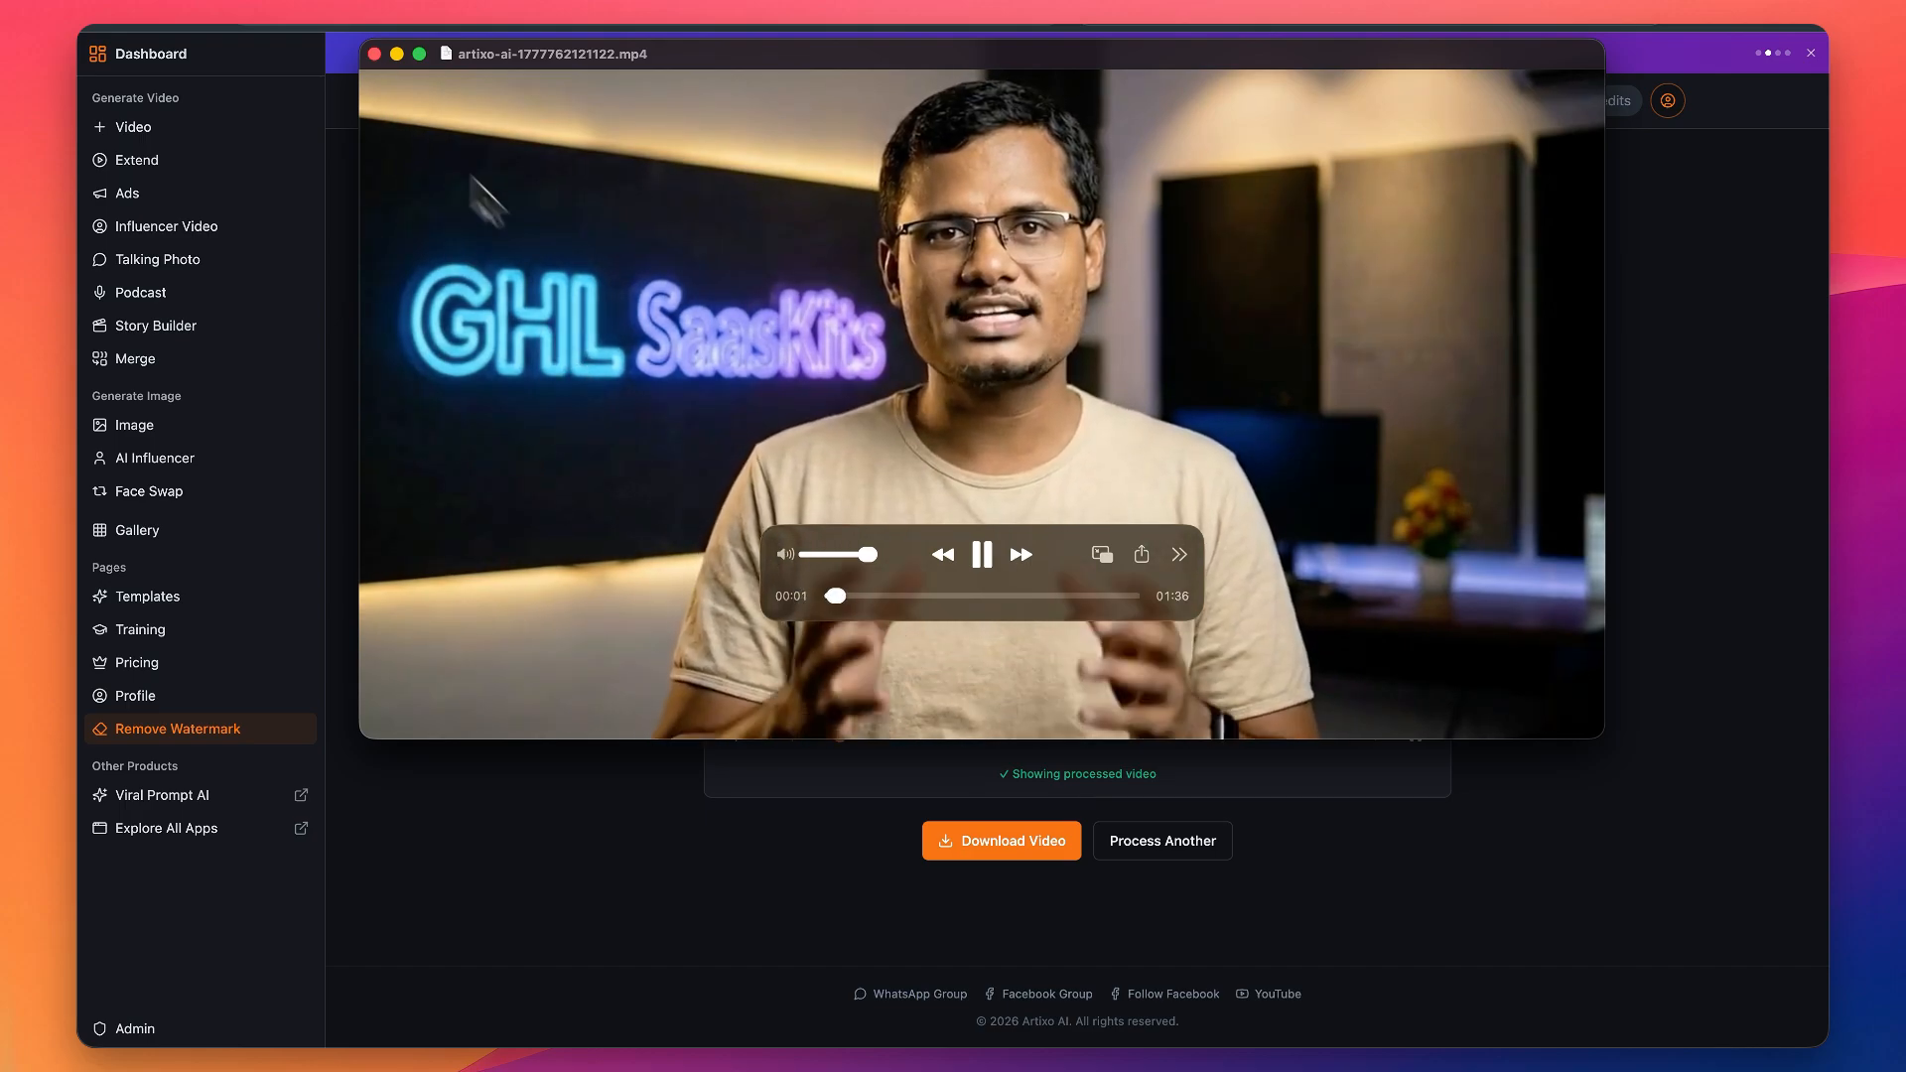
pyautogui.click(987, 563)
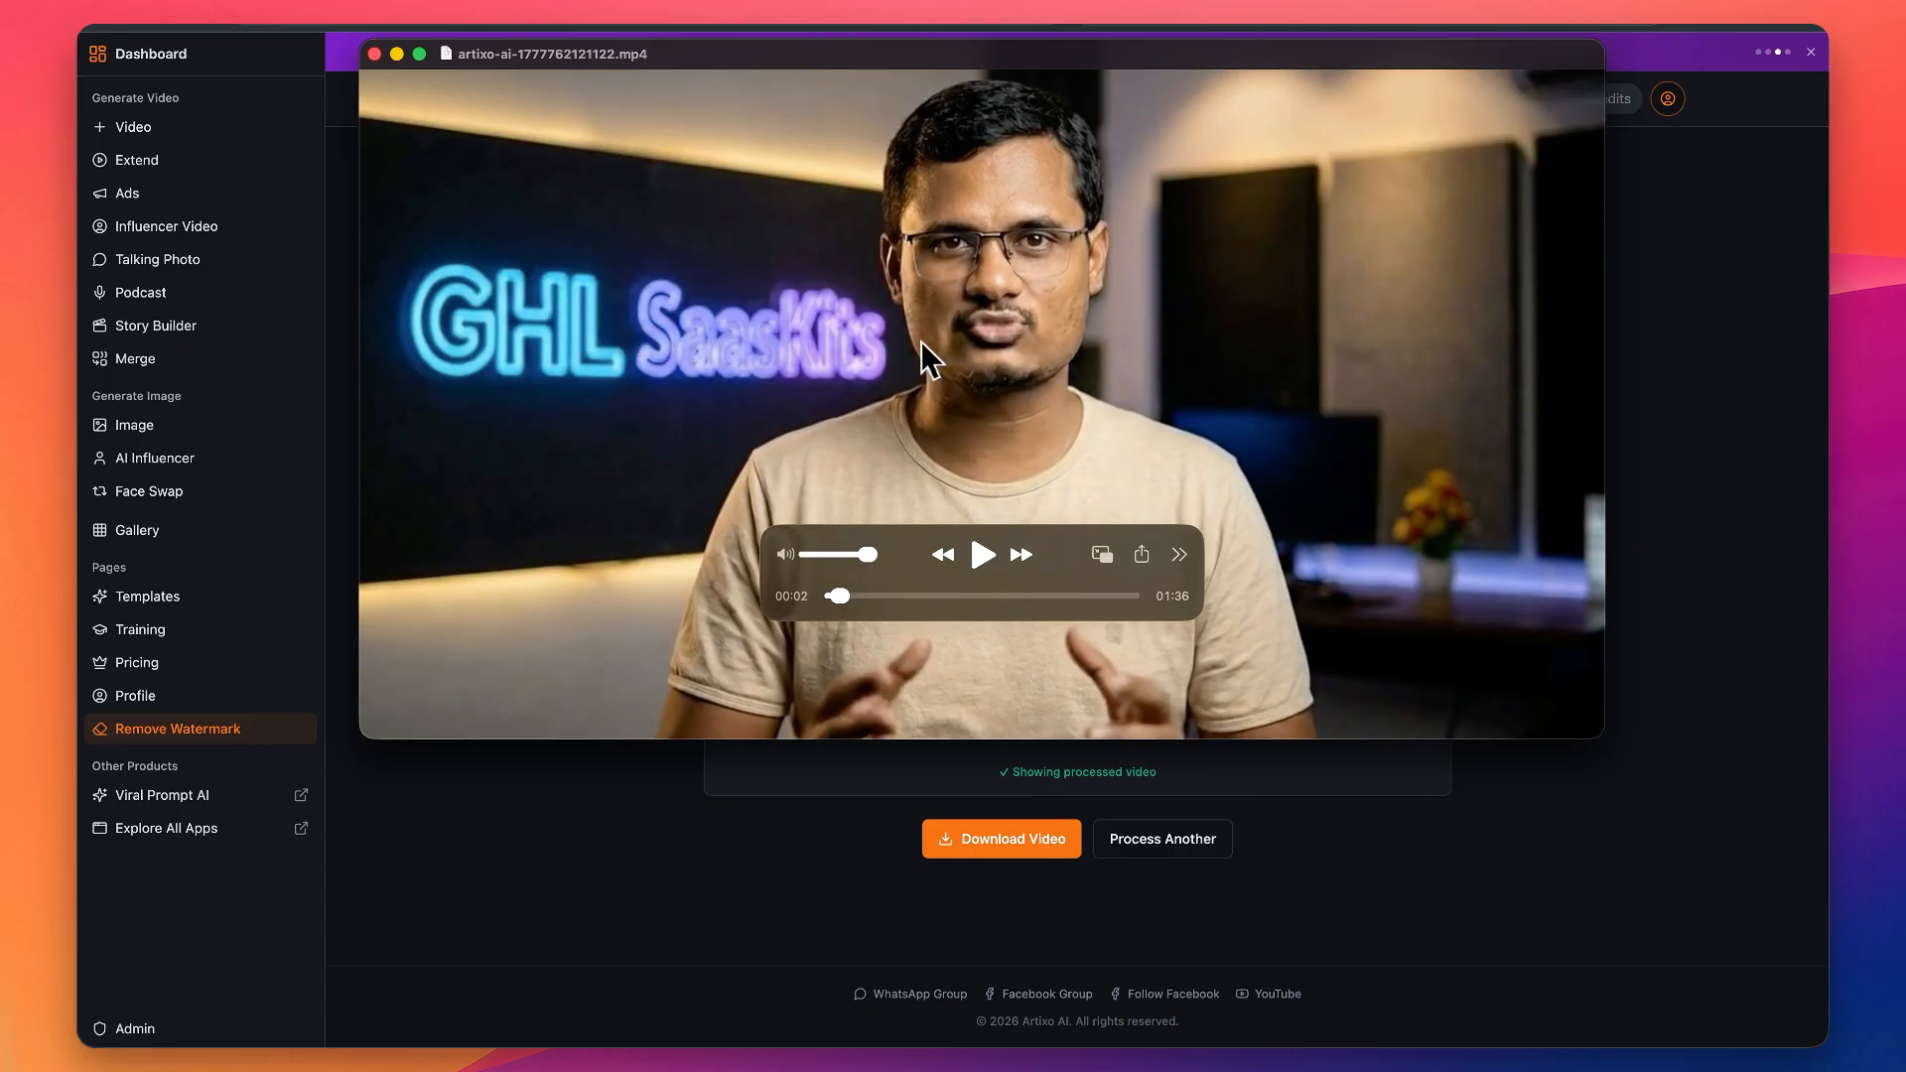
pyautogui.moveTo(1074, 62); pyautogui.dragTo(416, 163)
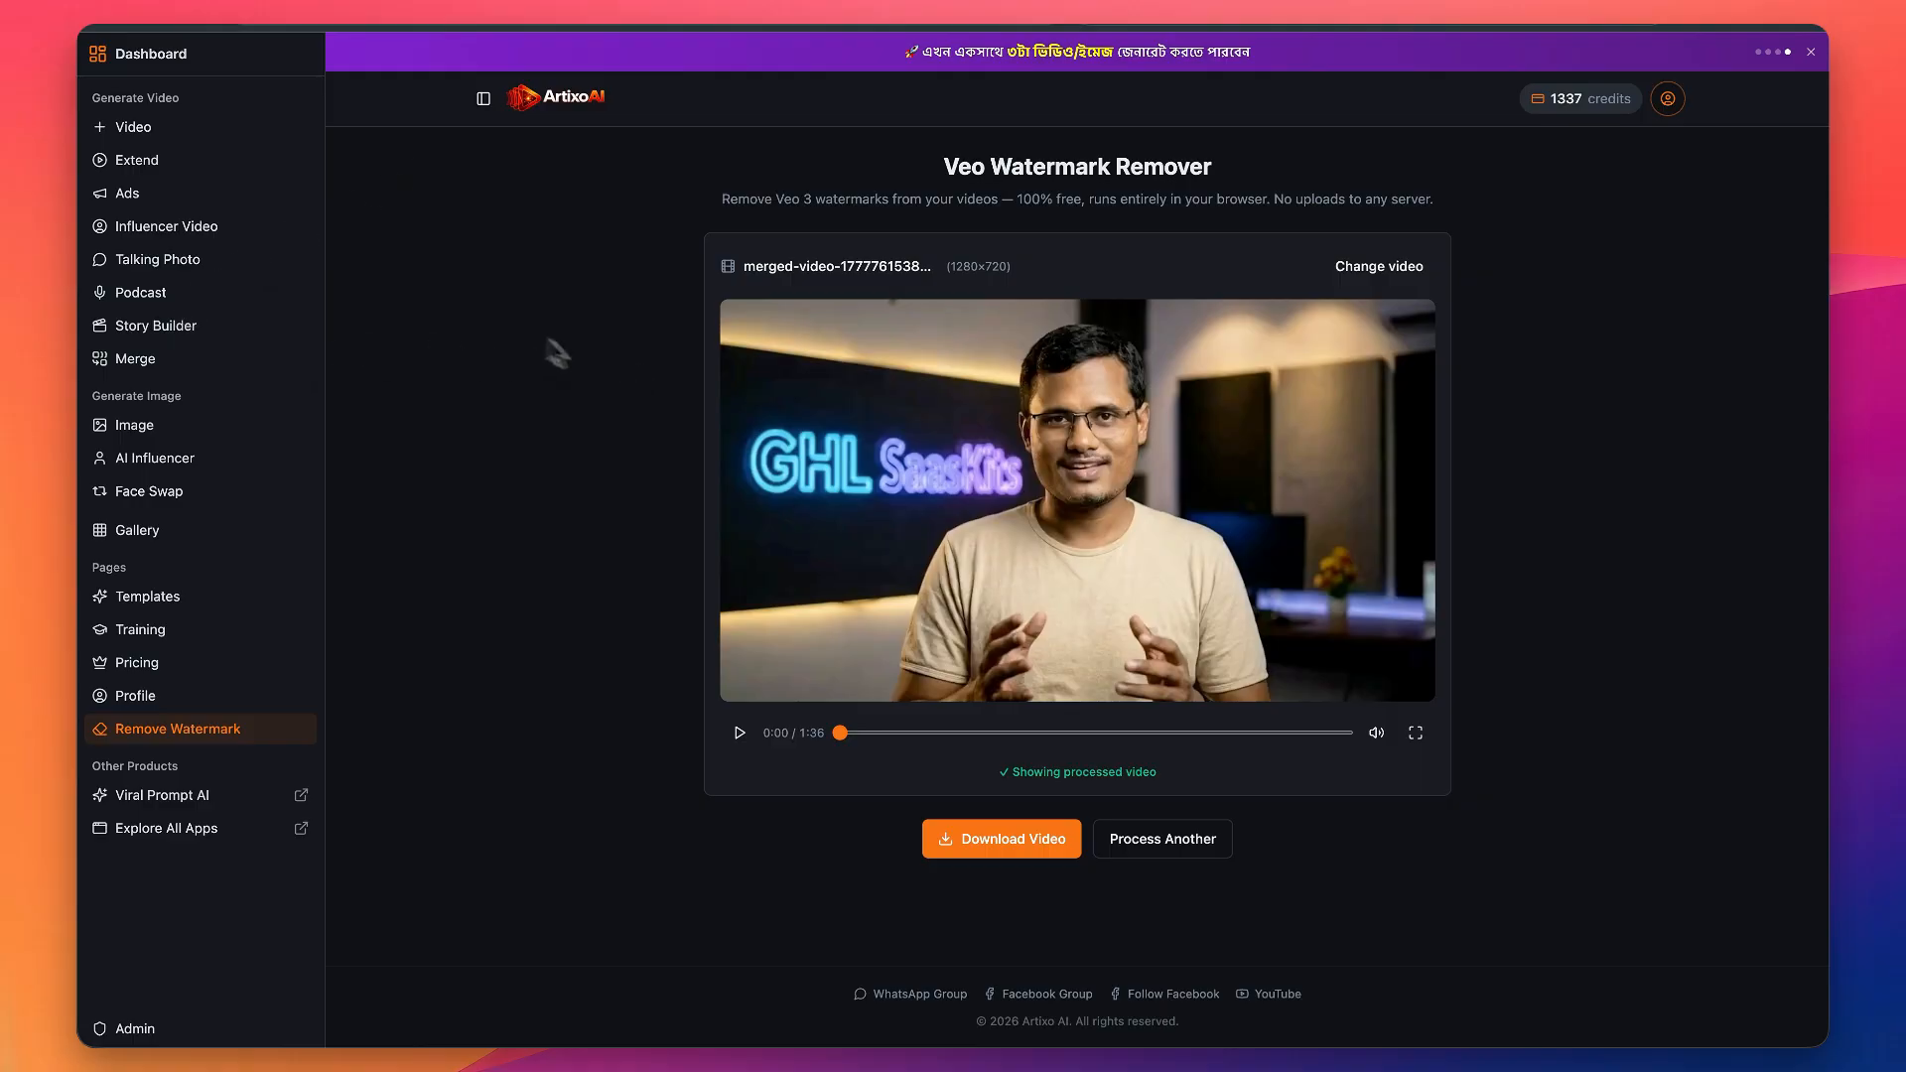